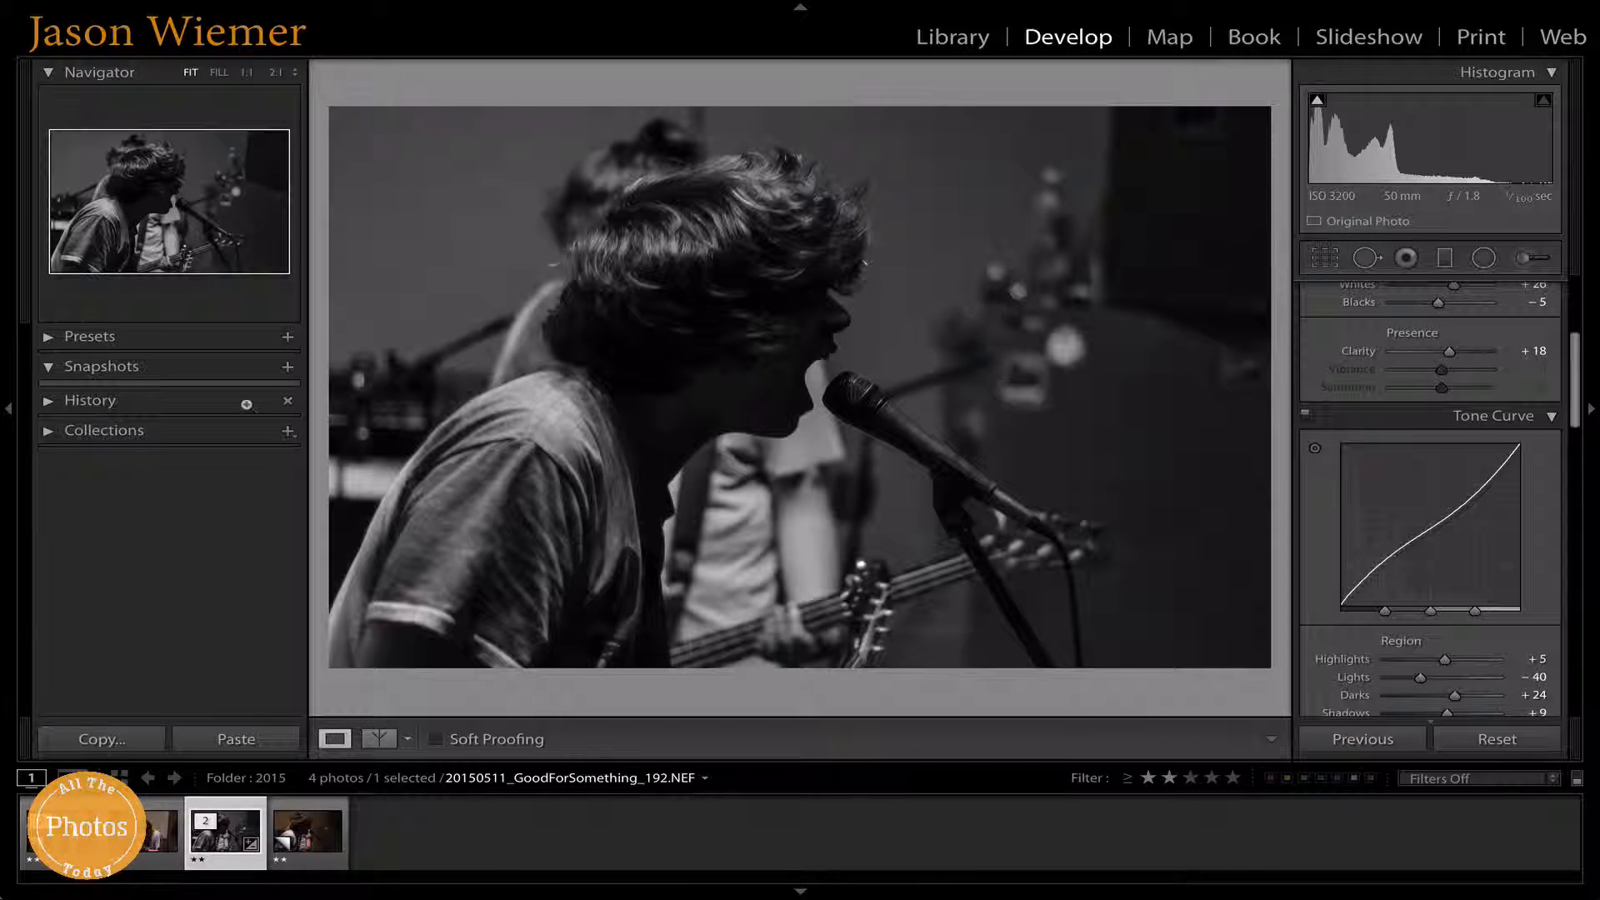
Step: Open photo 20150511_GoodForSomething_164.NEF and crop it tighter around the guitarist at the original aspect ratio, placing him off-centre
left_click(145, 837)
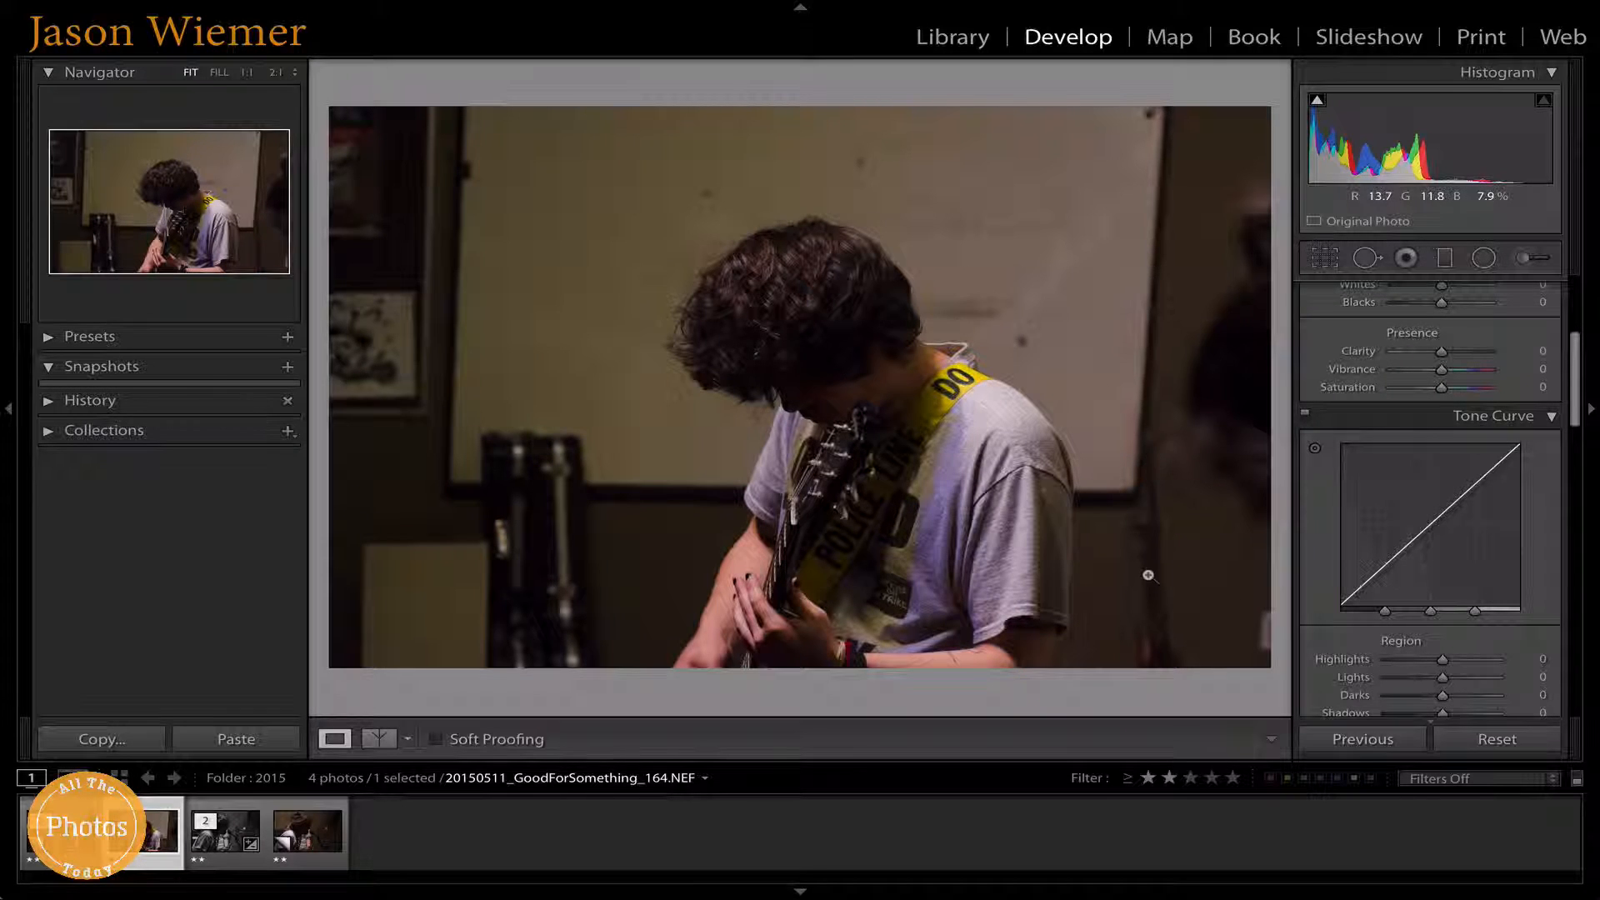
left_click(1322, 259)
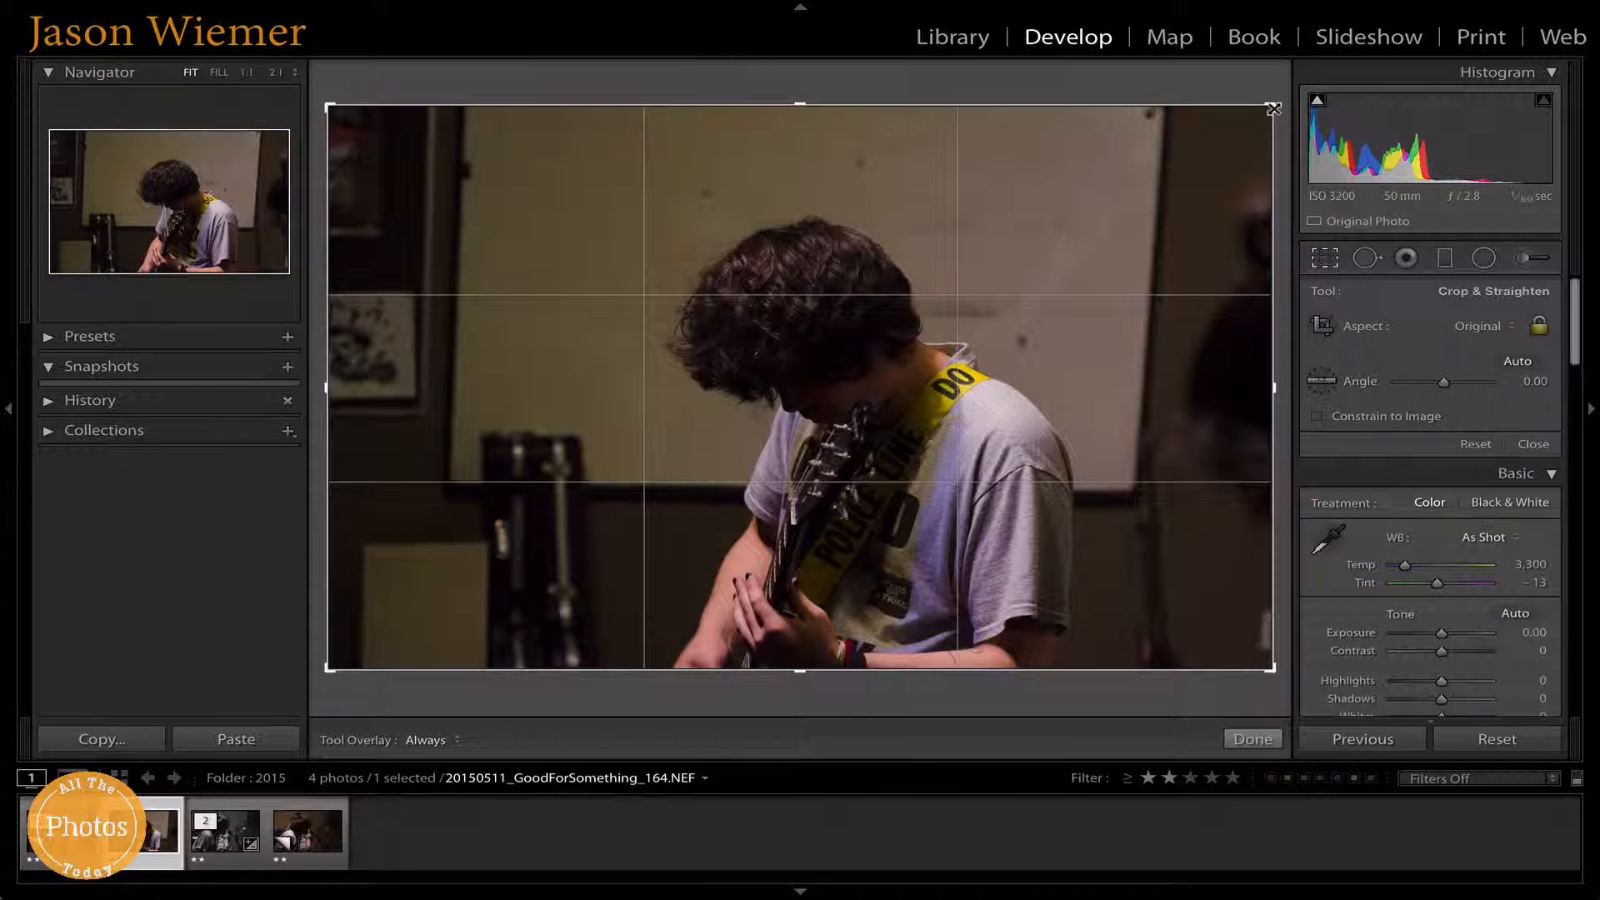
mouse_move(1272, 108)
left_mouse_down()
mouse_move(1205, 111)
mouse_move(1273, 105)
left_mouse_up()
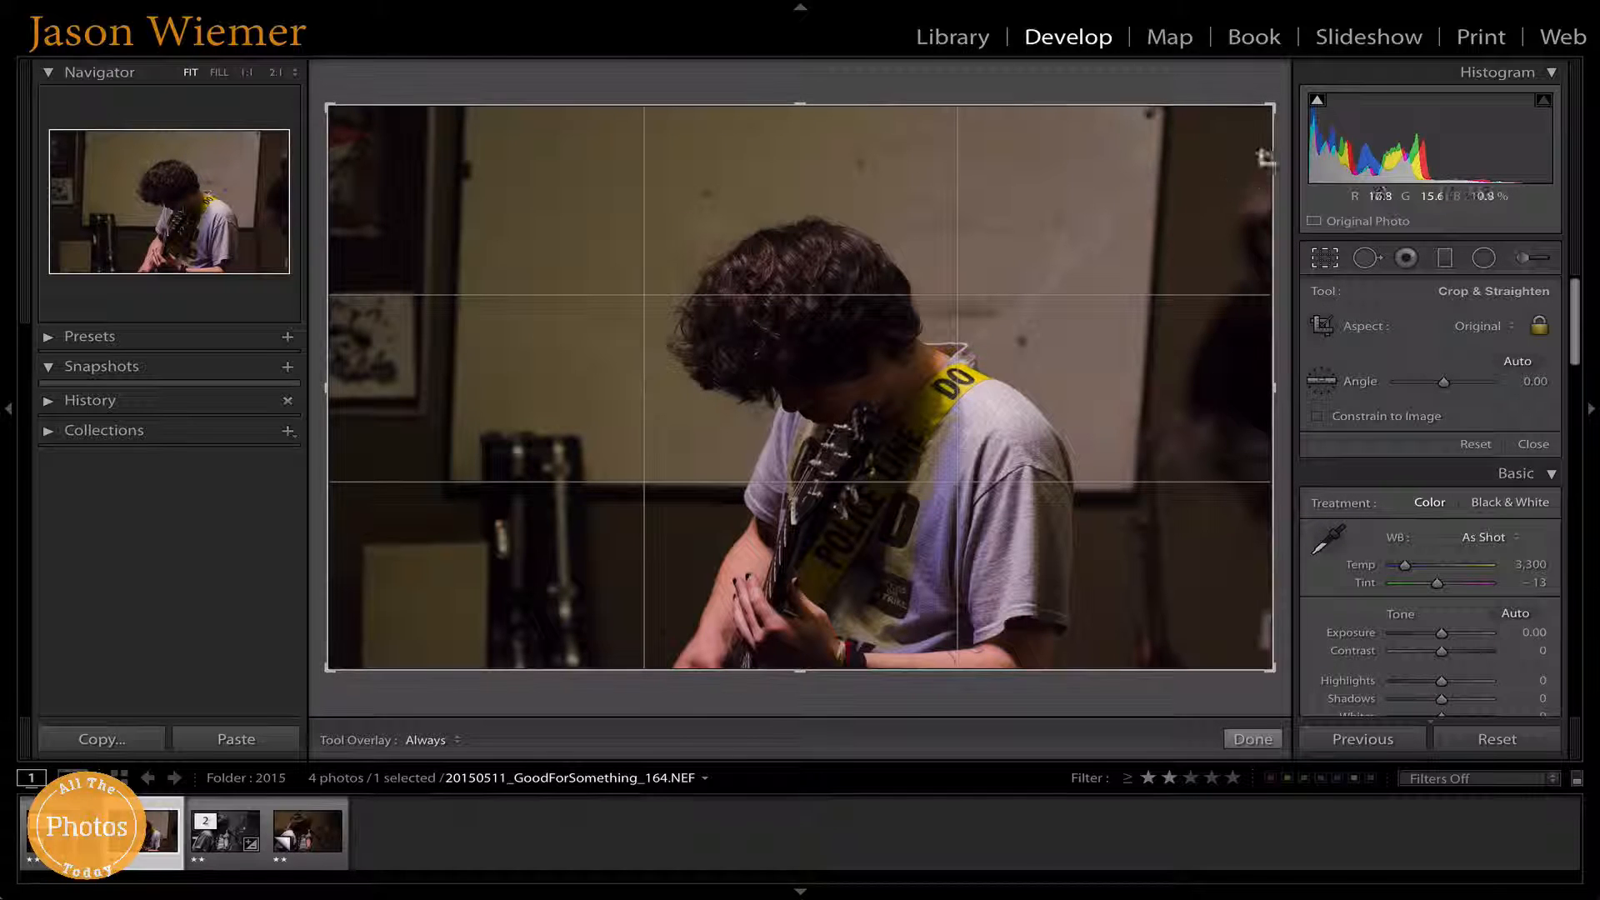
left_click_drag(1275, 114, 1194, 151)
left_click_drag(1081, 241, 993, 164)
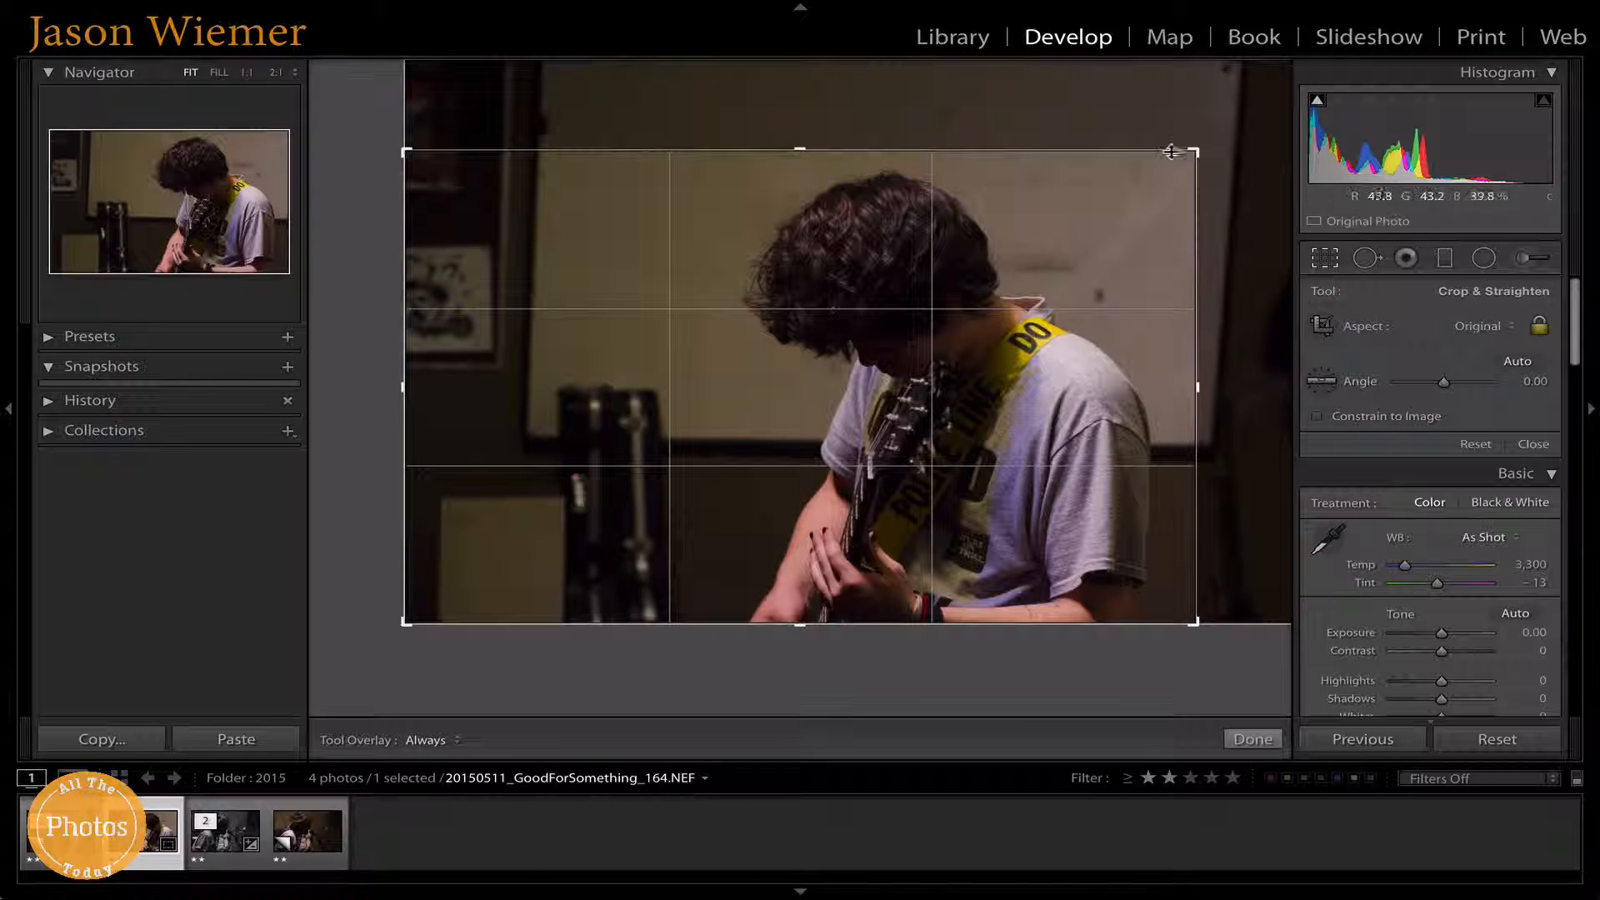
mouse_move(1199, 153)
left_mouse_down()
mouse_move(1291, 59)
mouse_move(1186, 158)
left_mouse_up()
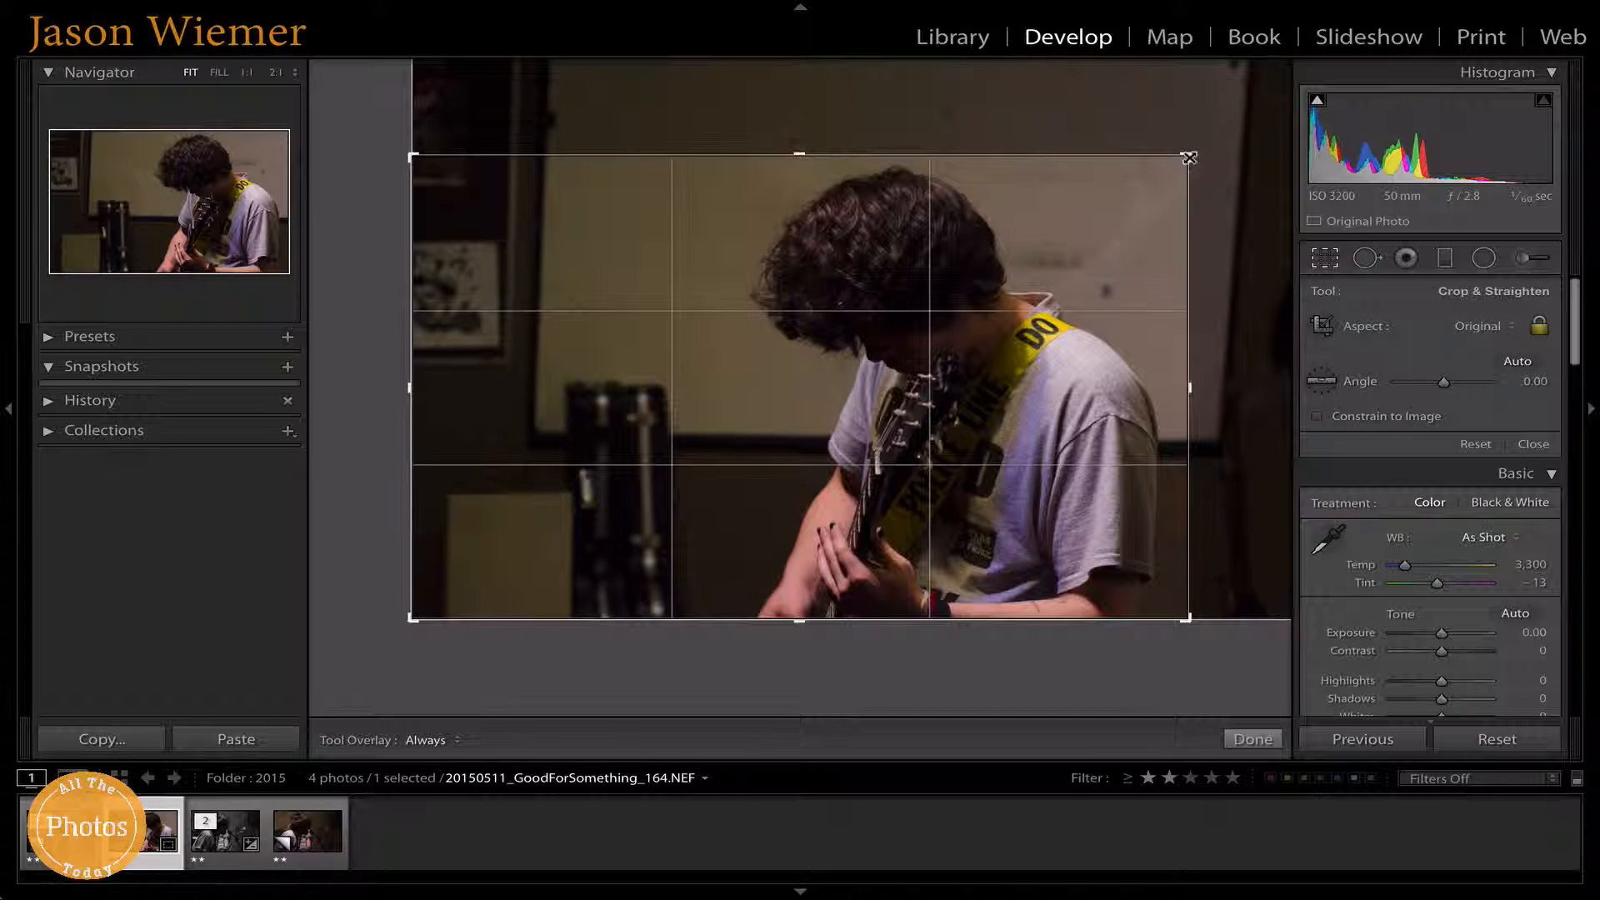
left_click_drag(1189, 157, 1186, 162)
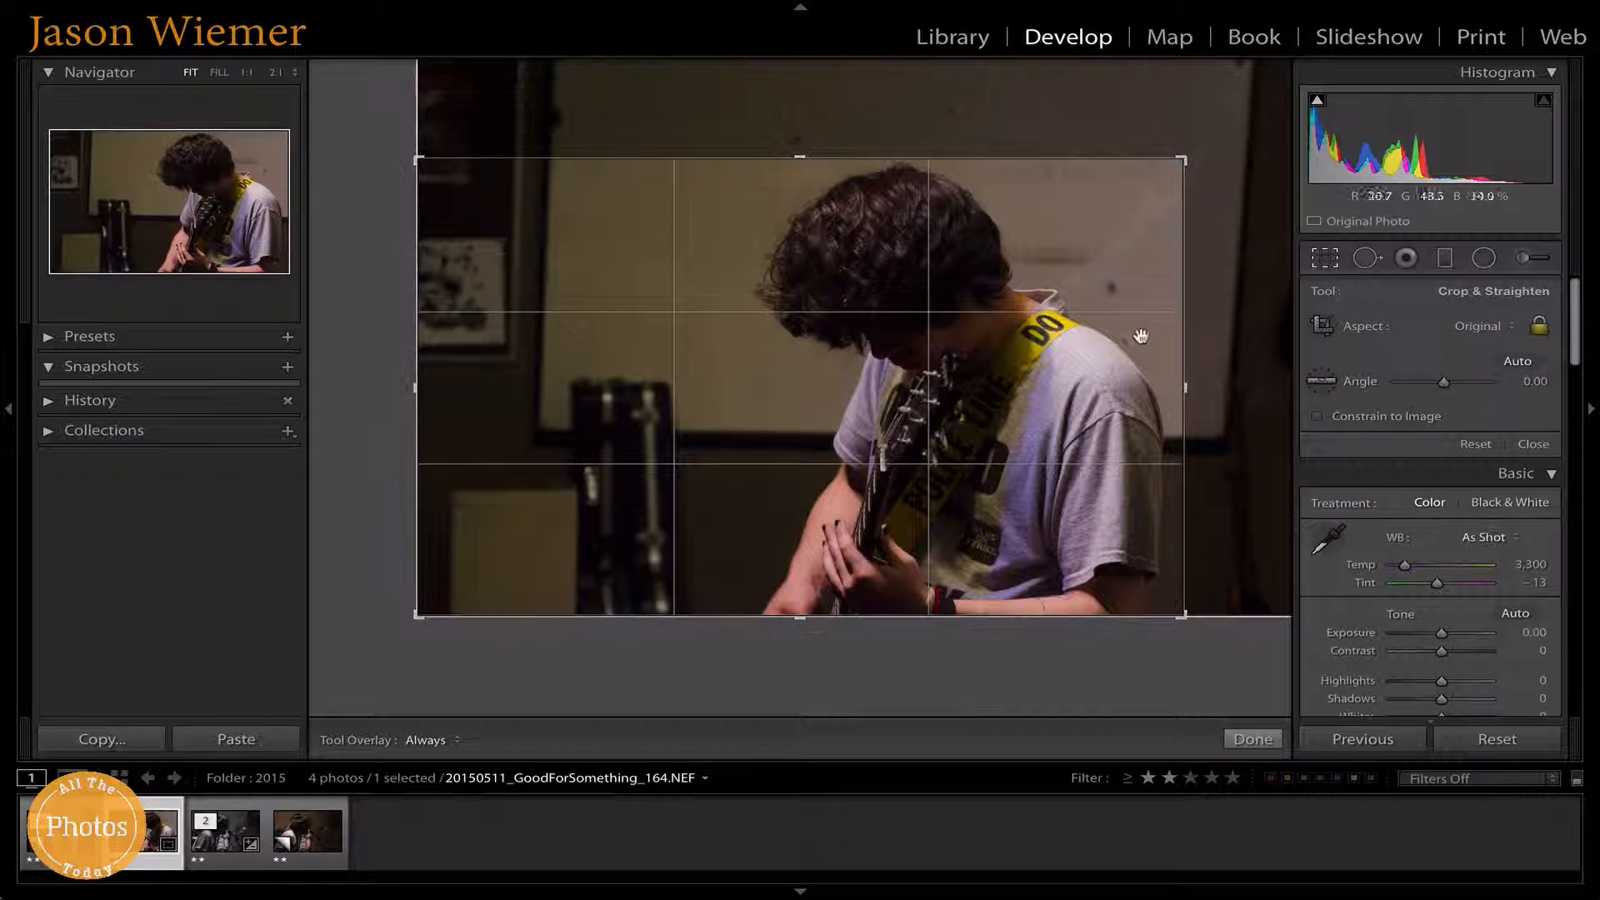
key("Return")
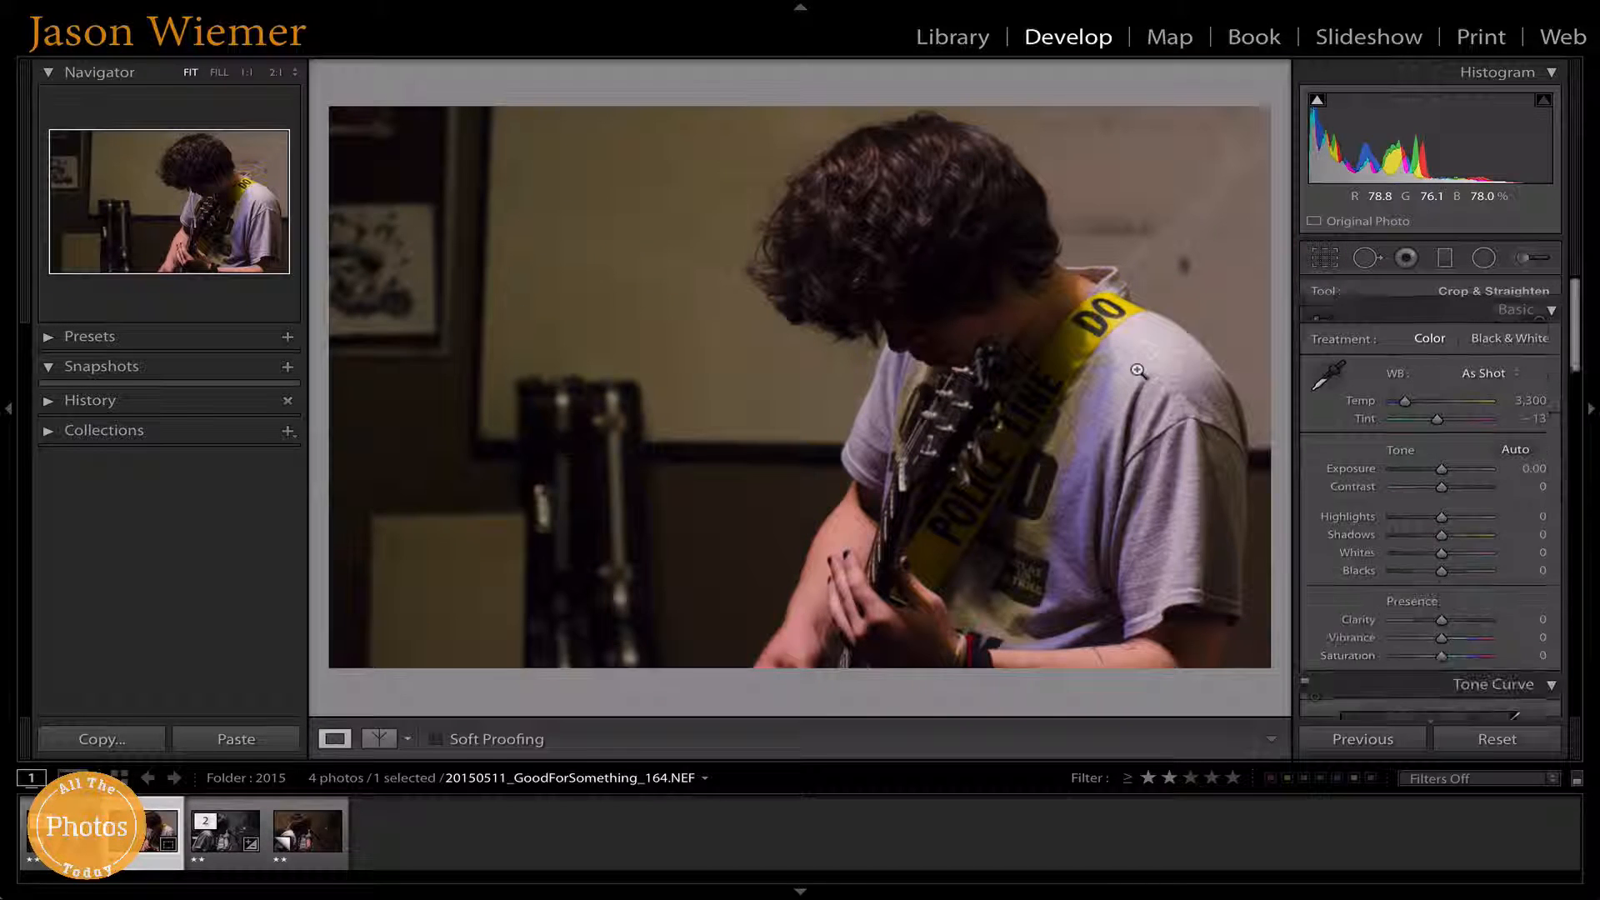
Step: Try a 1 x 1 square crop around the guitarist, then undo it back to the original-ratio crop
left_click(1324, 259)
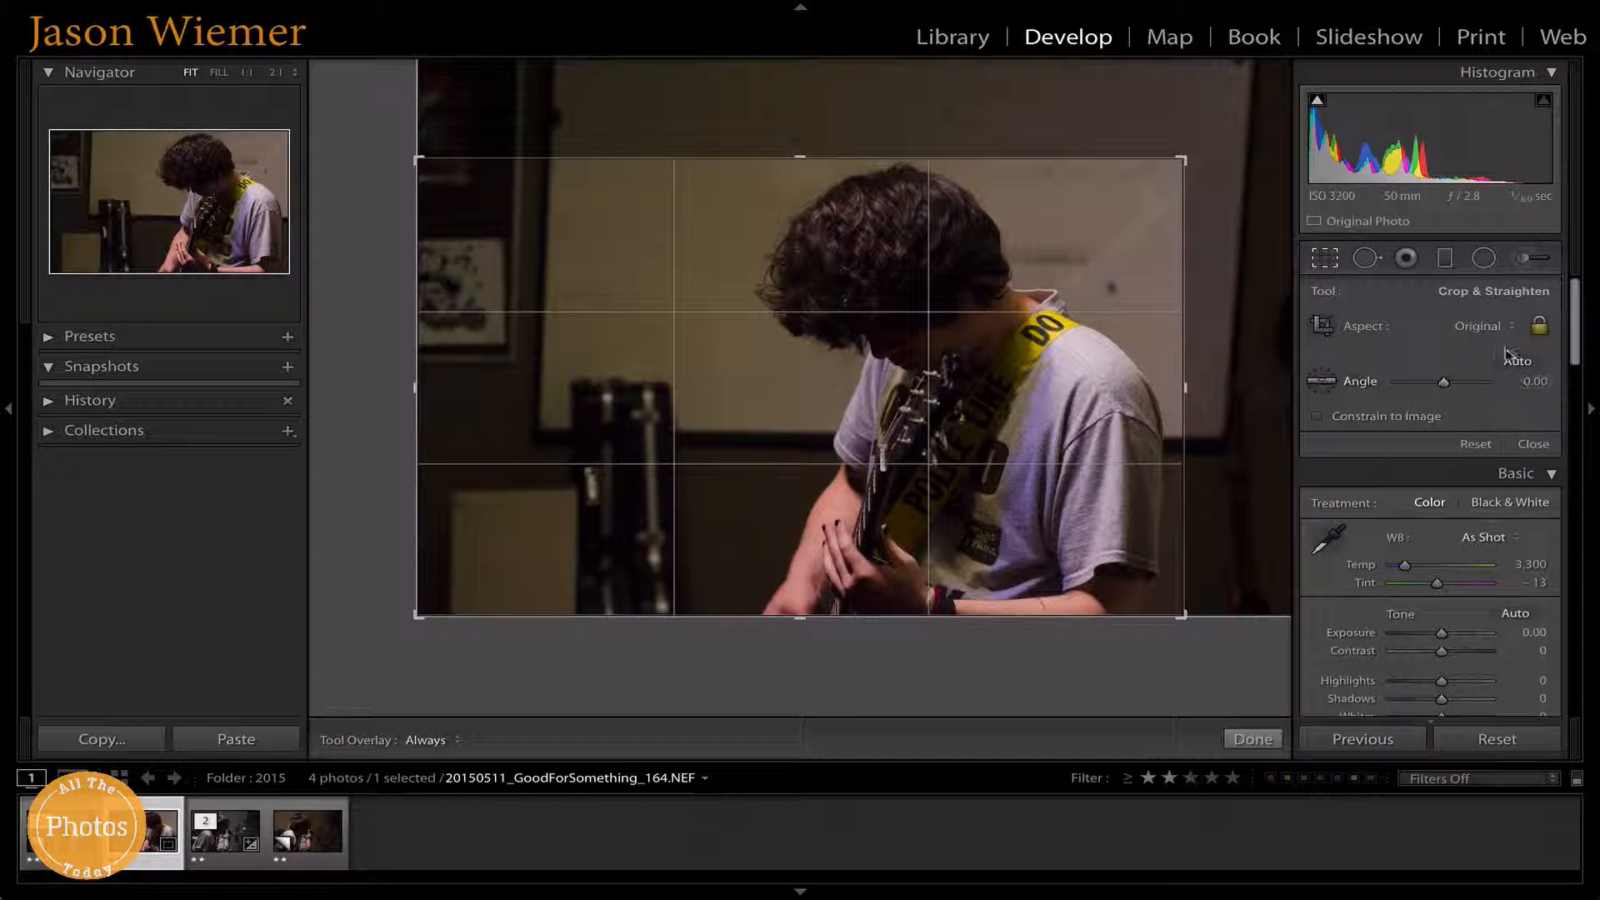
left_click(1487, 326)
left_click(1466, 361)
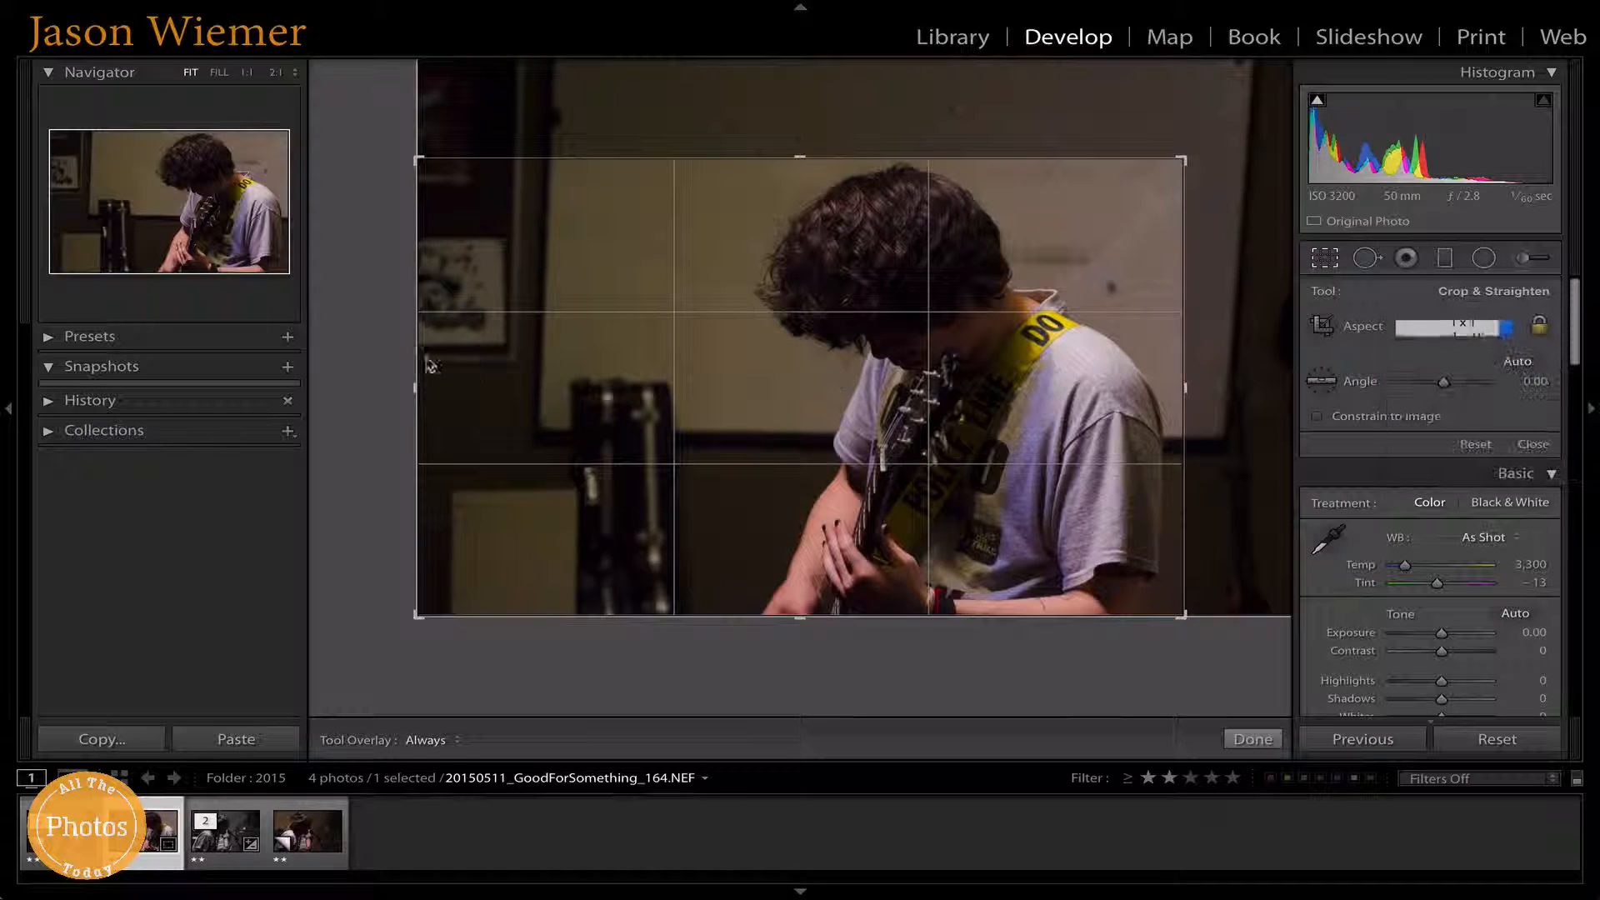
left_click_drag(632, 361, 544, 341)
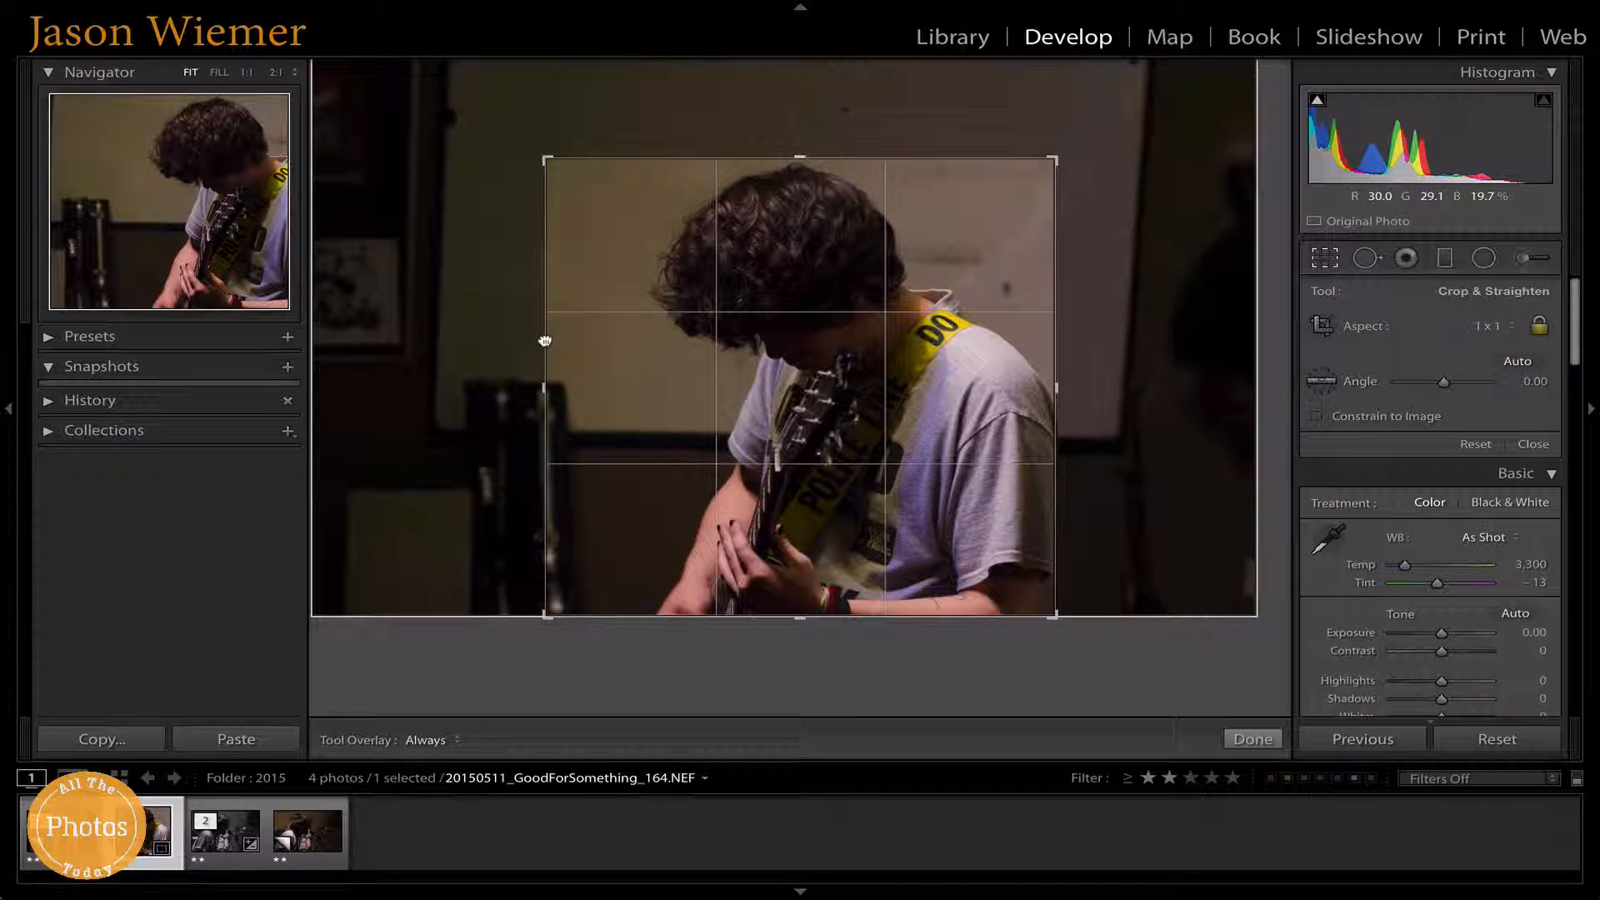
left_click_drag(1053, 159, 1026, 189)
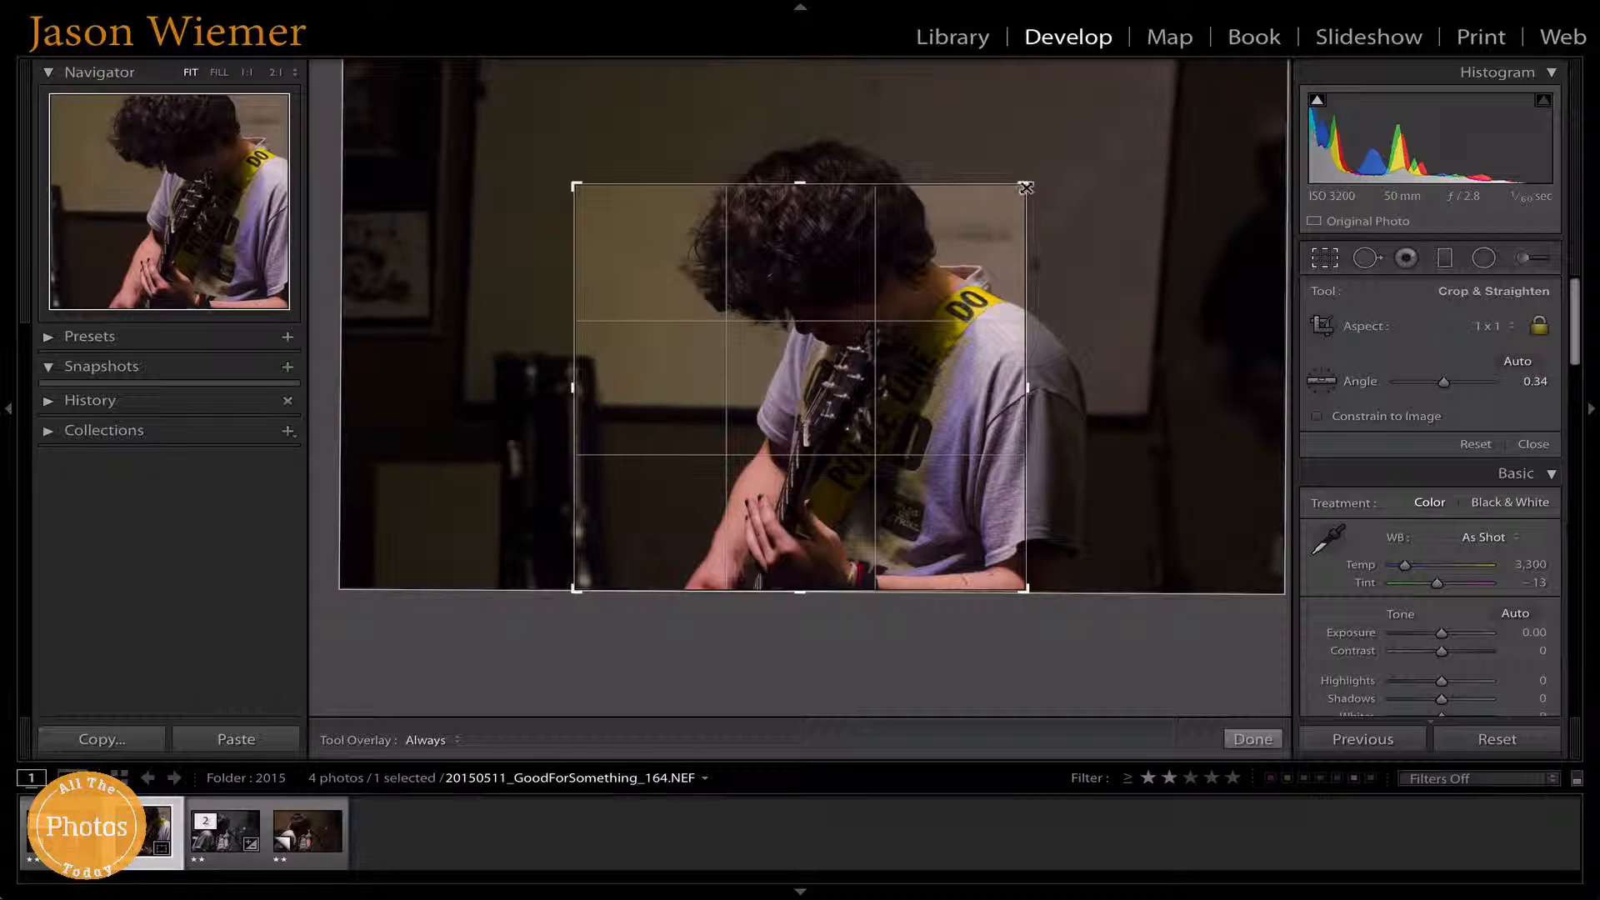
key("ctrl+z")
key("ctrl+z")
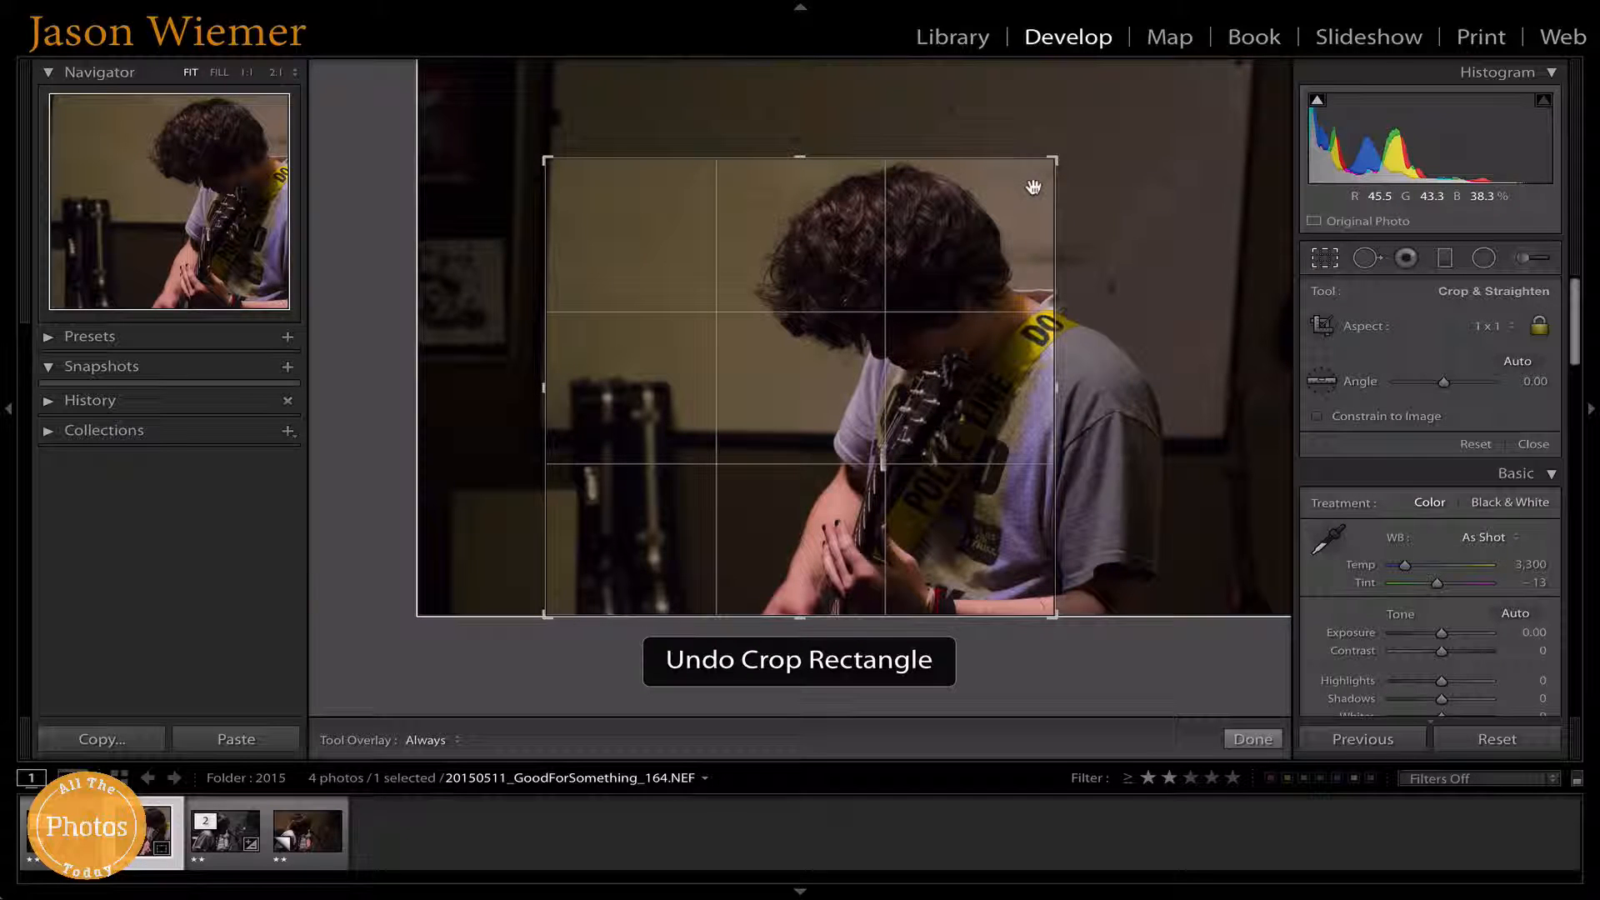
key("ctrl+z")
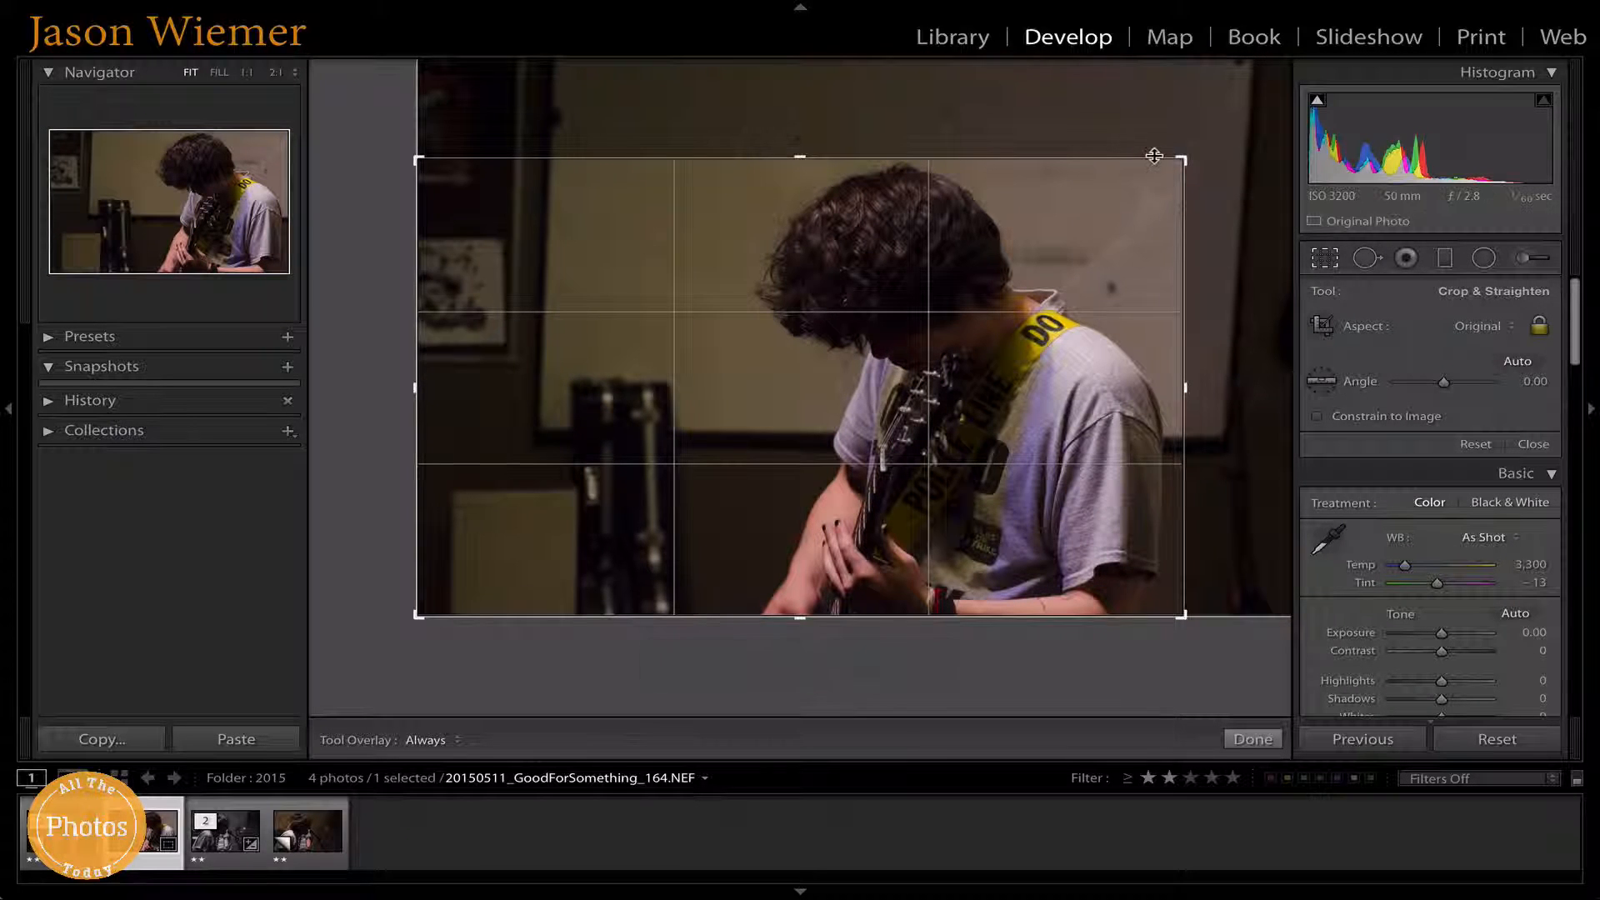
Step: Enlarge the crop slightly, apply it, and convert the photo to Black & White treatment
left_click_drag(1182, 158, 1187, 151)
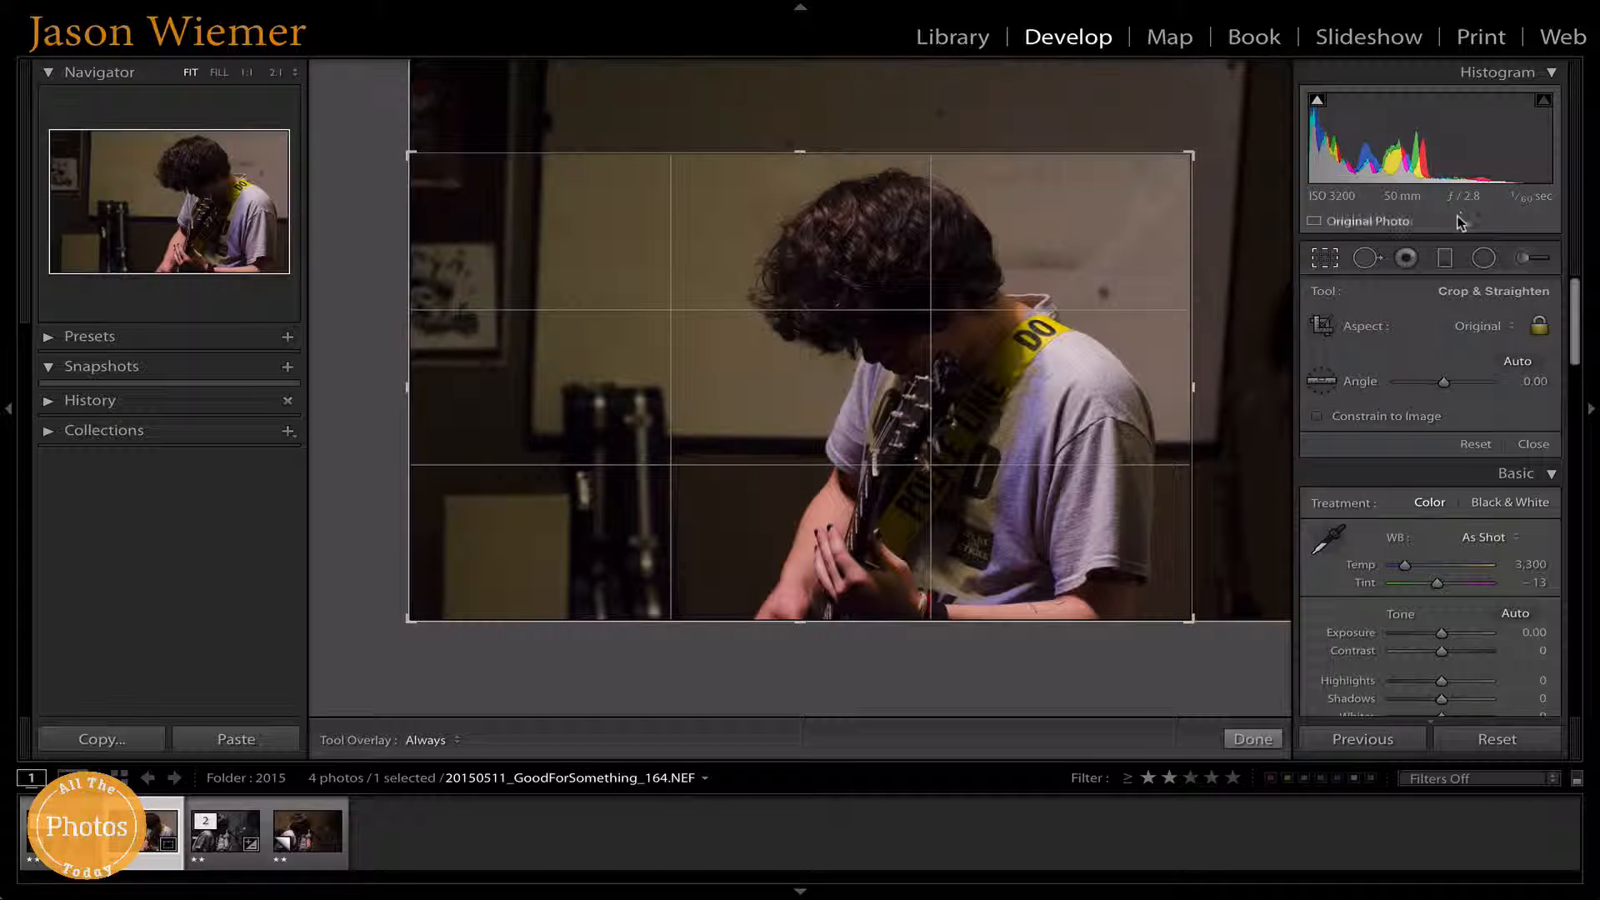
key("r")
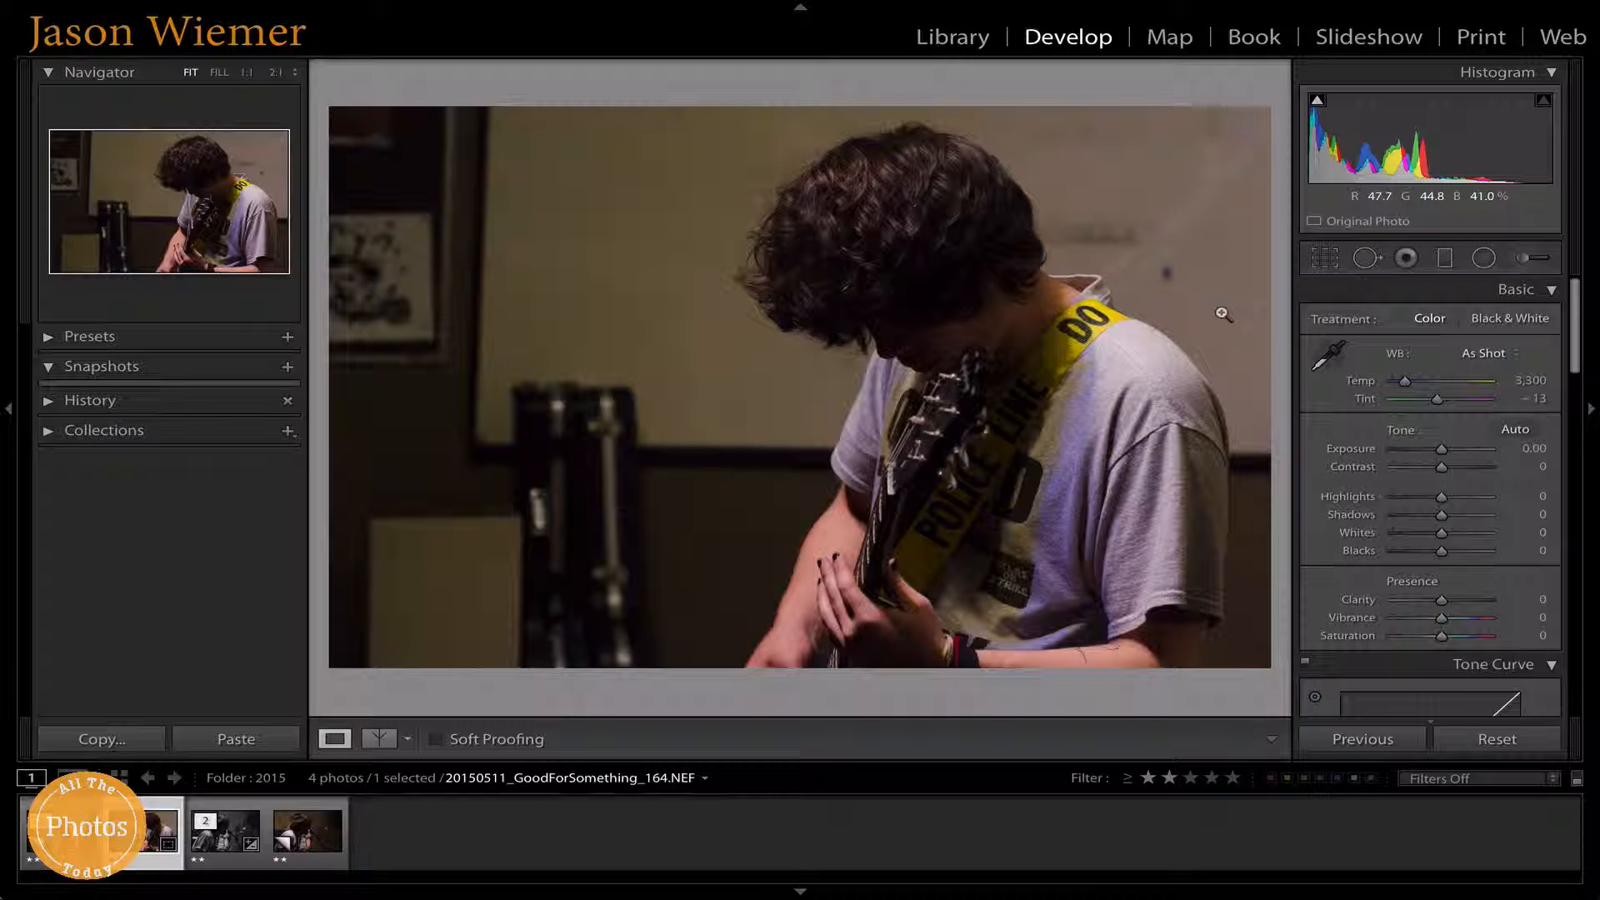
left_click(1519, 319)
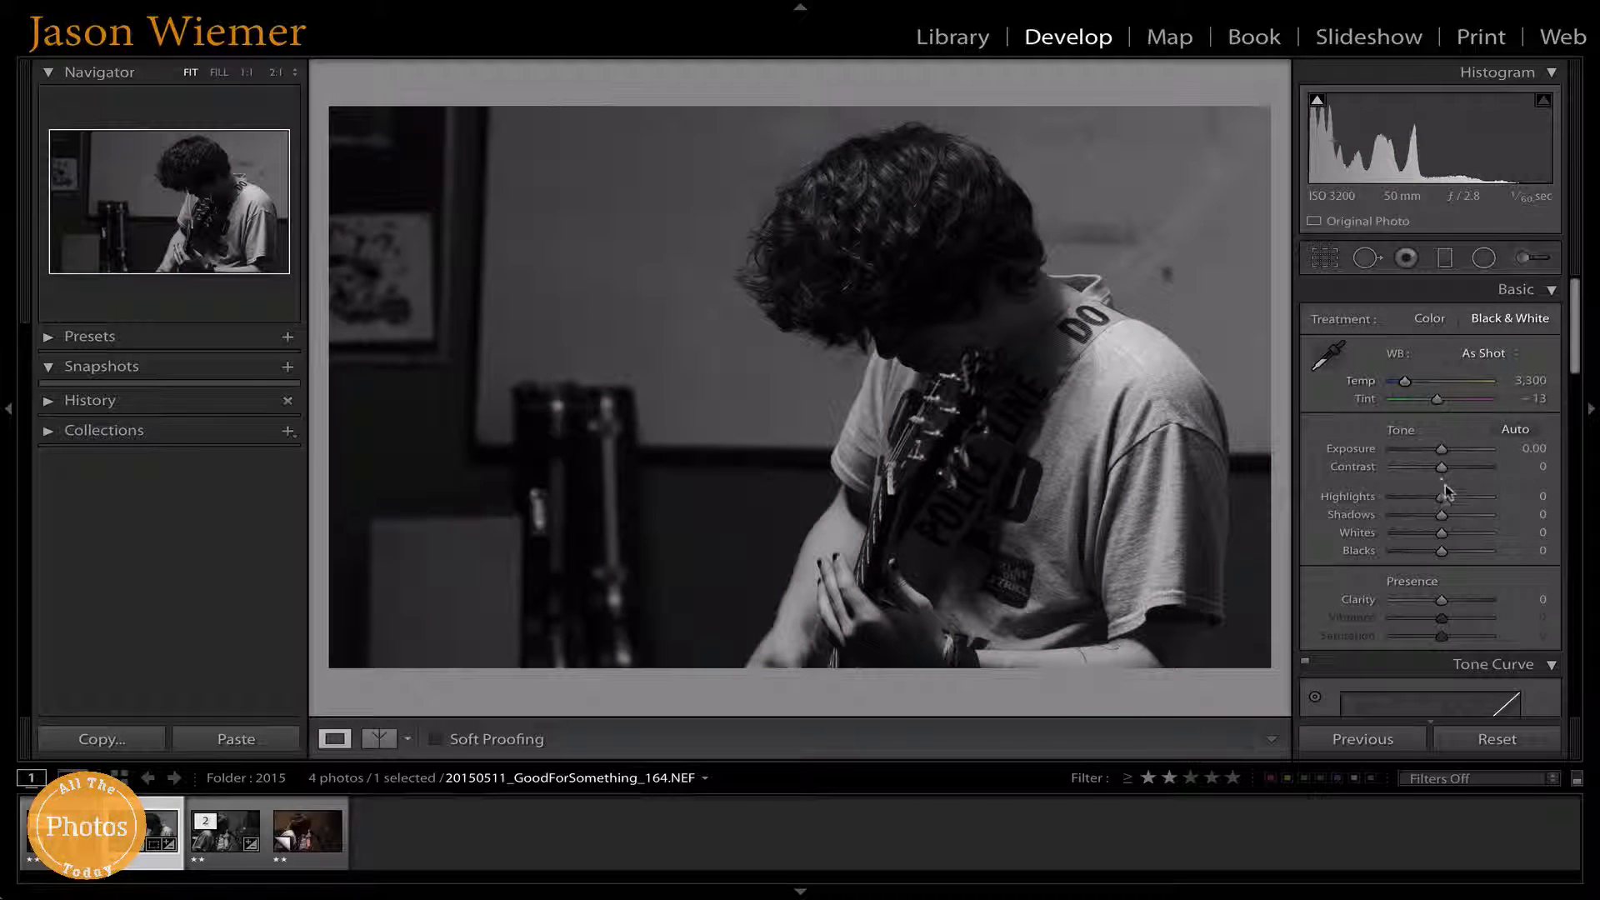
Step: Set the photo's Exposure to +0.90 and Contrast to +48
left_click_drag(1441, 449, 1505, 475)
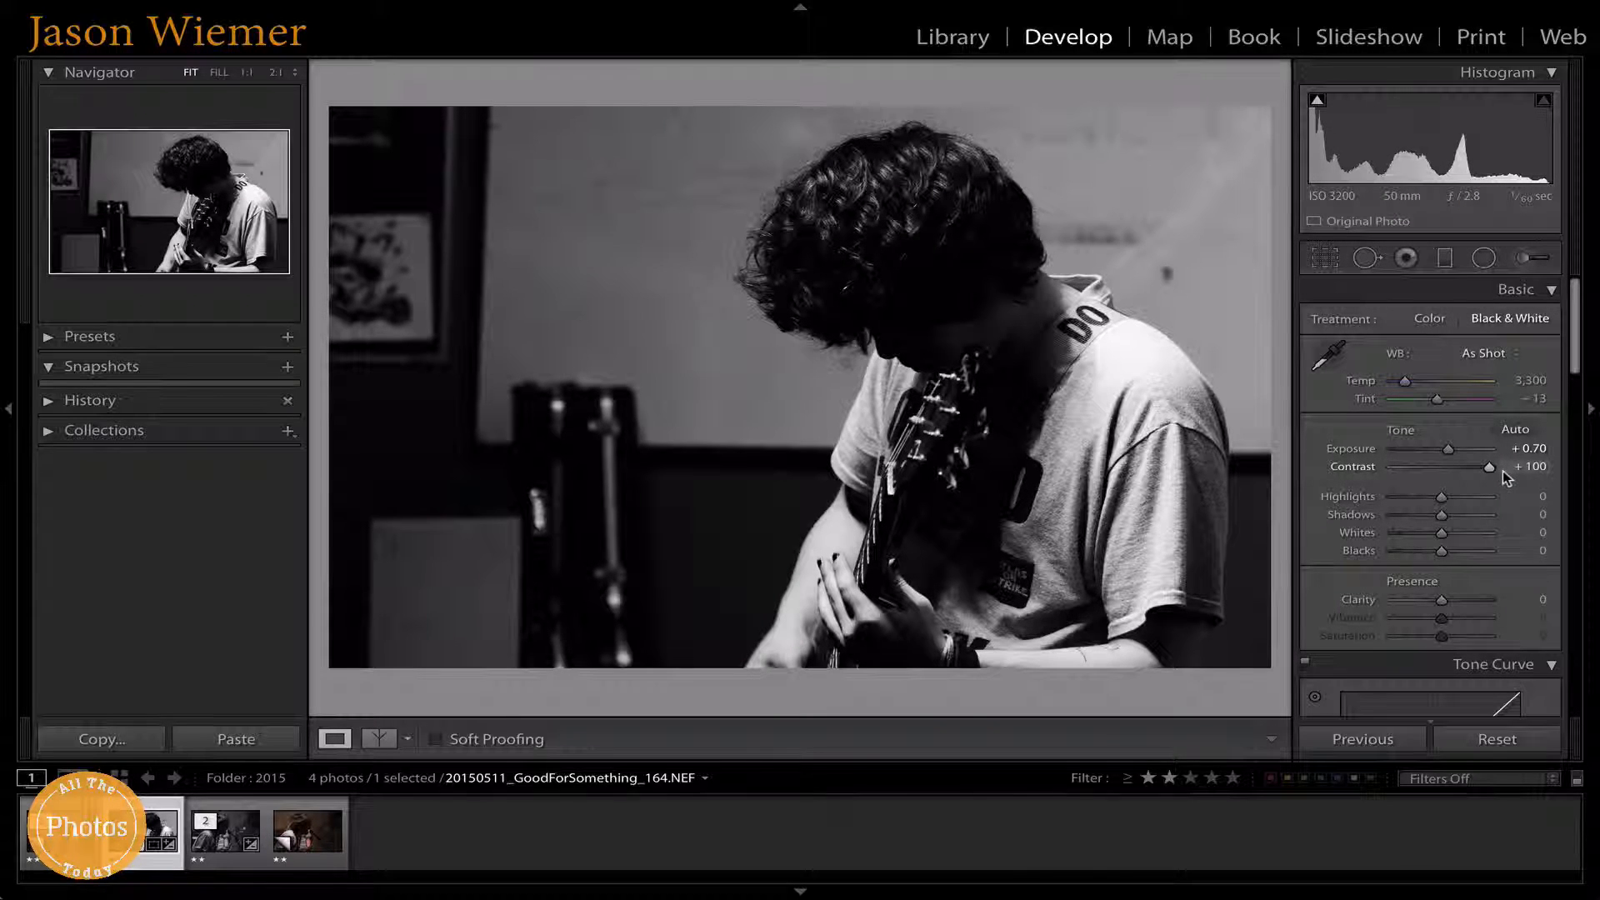
left_click_drag(1503, 472, 1449, 454)
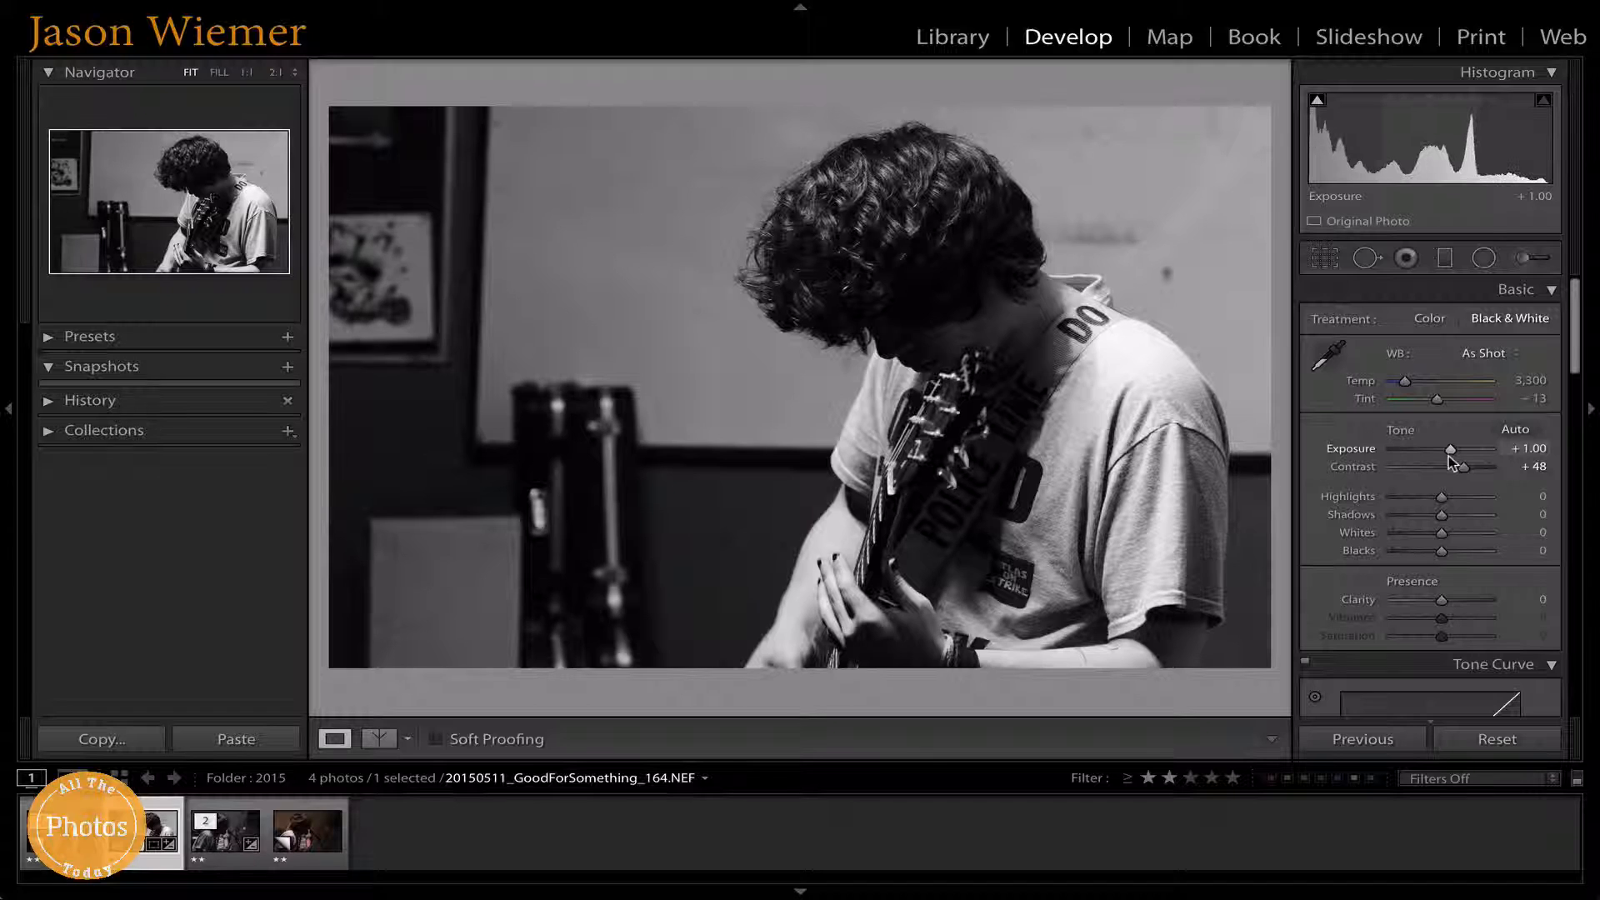
left_click_drag(1449, 453, 1444, 482)
Step: Lower the Highlights to -83 and raise the Shadows to +53
scroll(1443, 497, "down", 1)
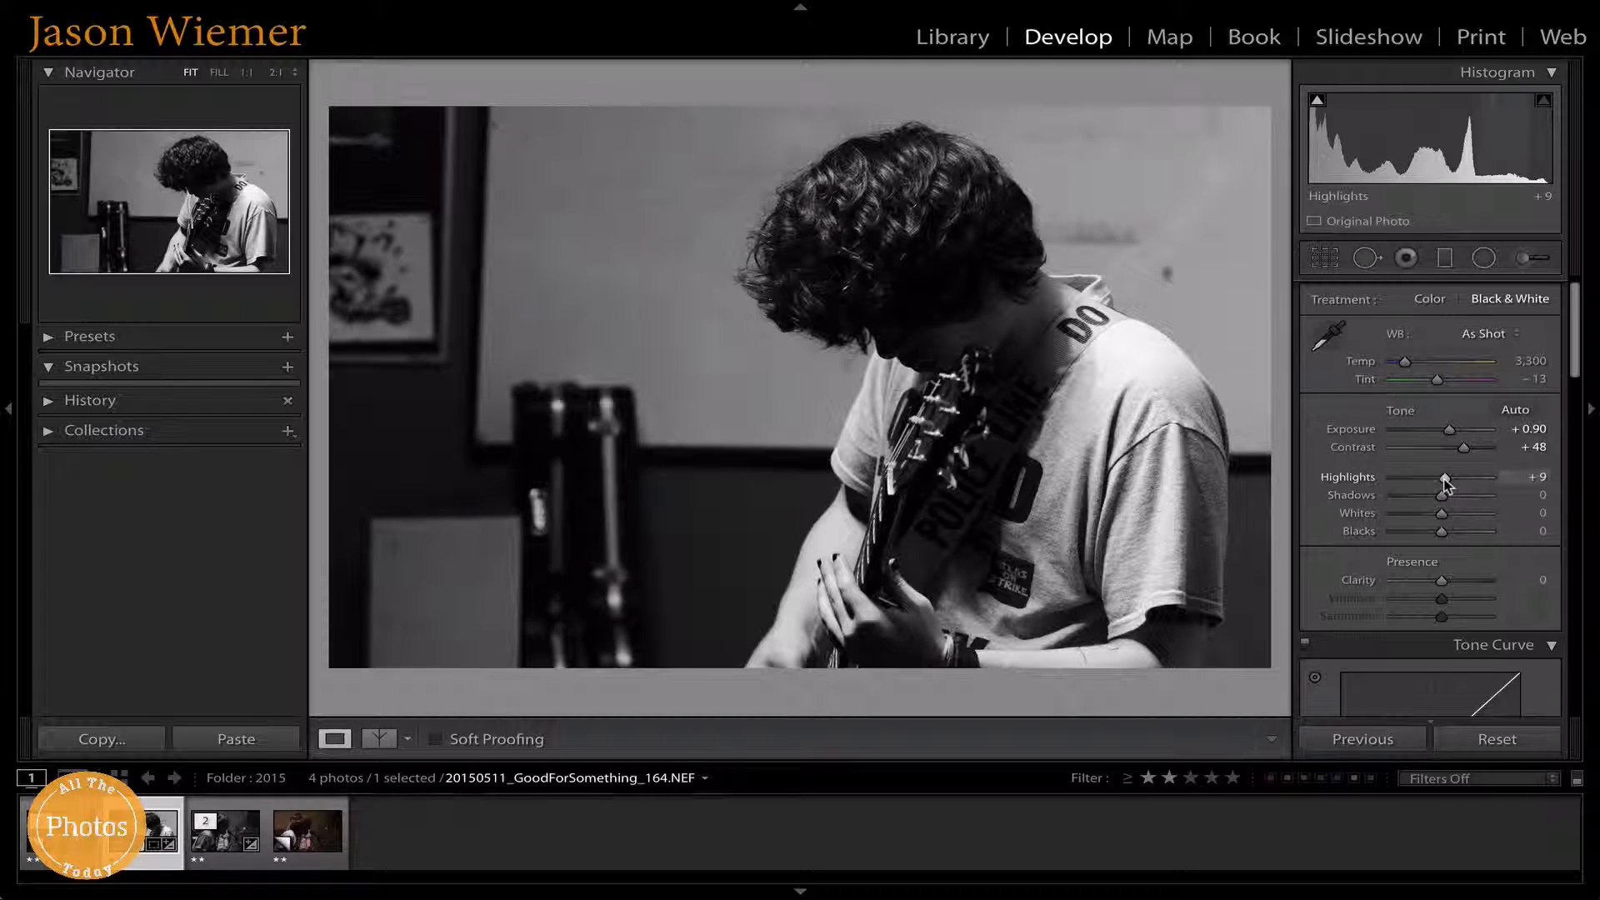
left_click_drag(1445, 483, 1406, 488)
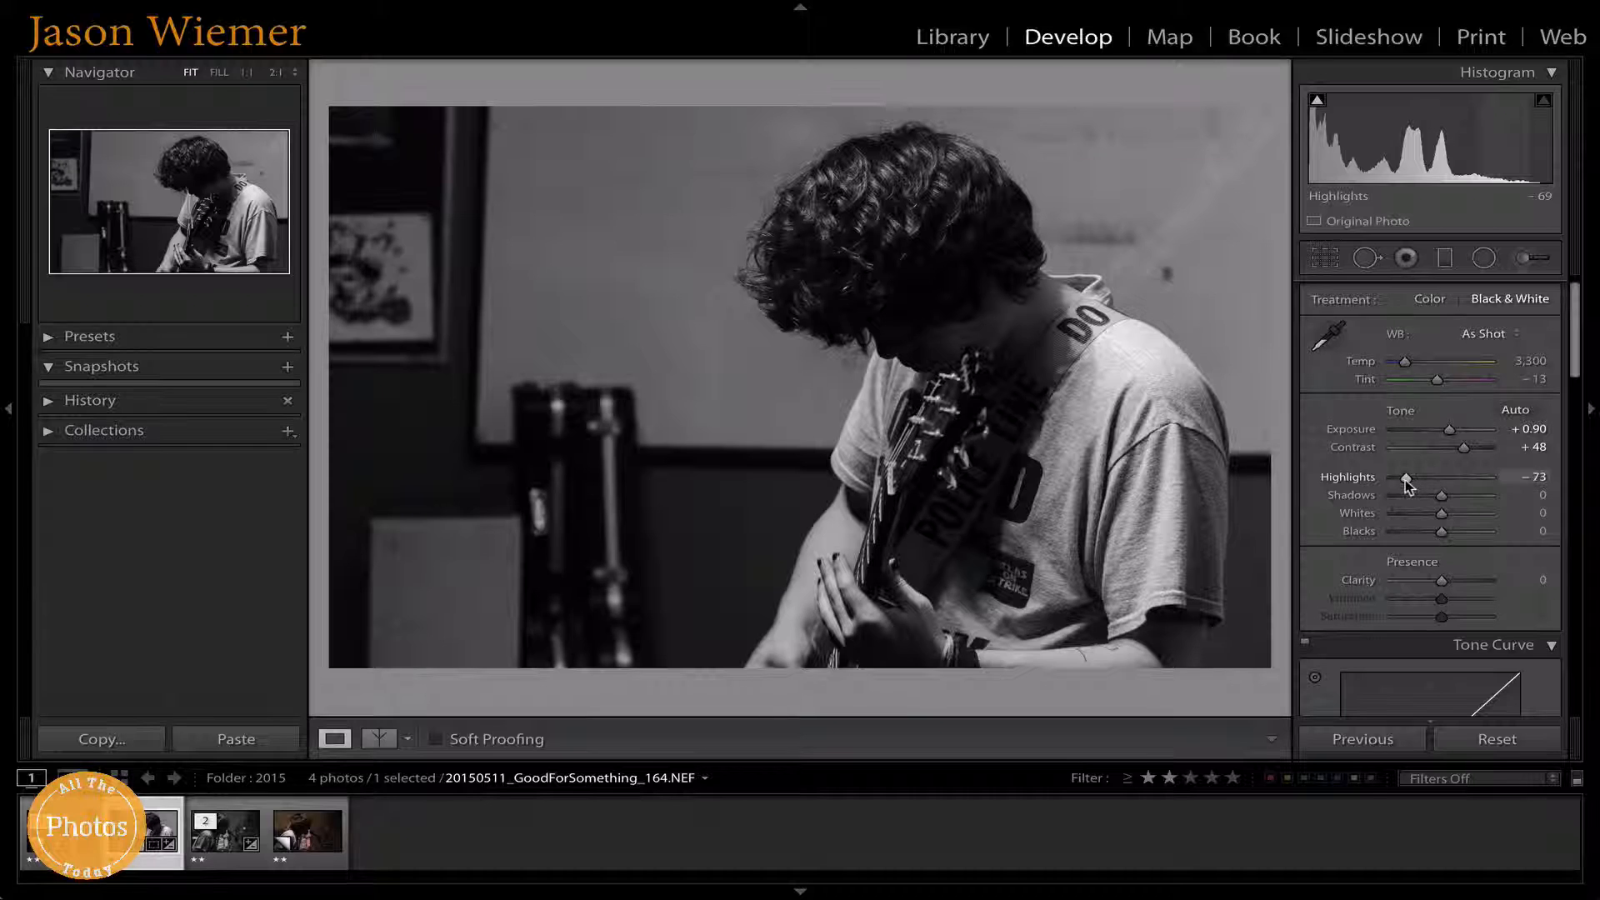
left_click_drag(1406, 486, 1406, 484)
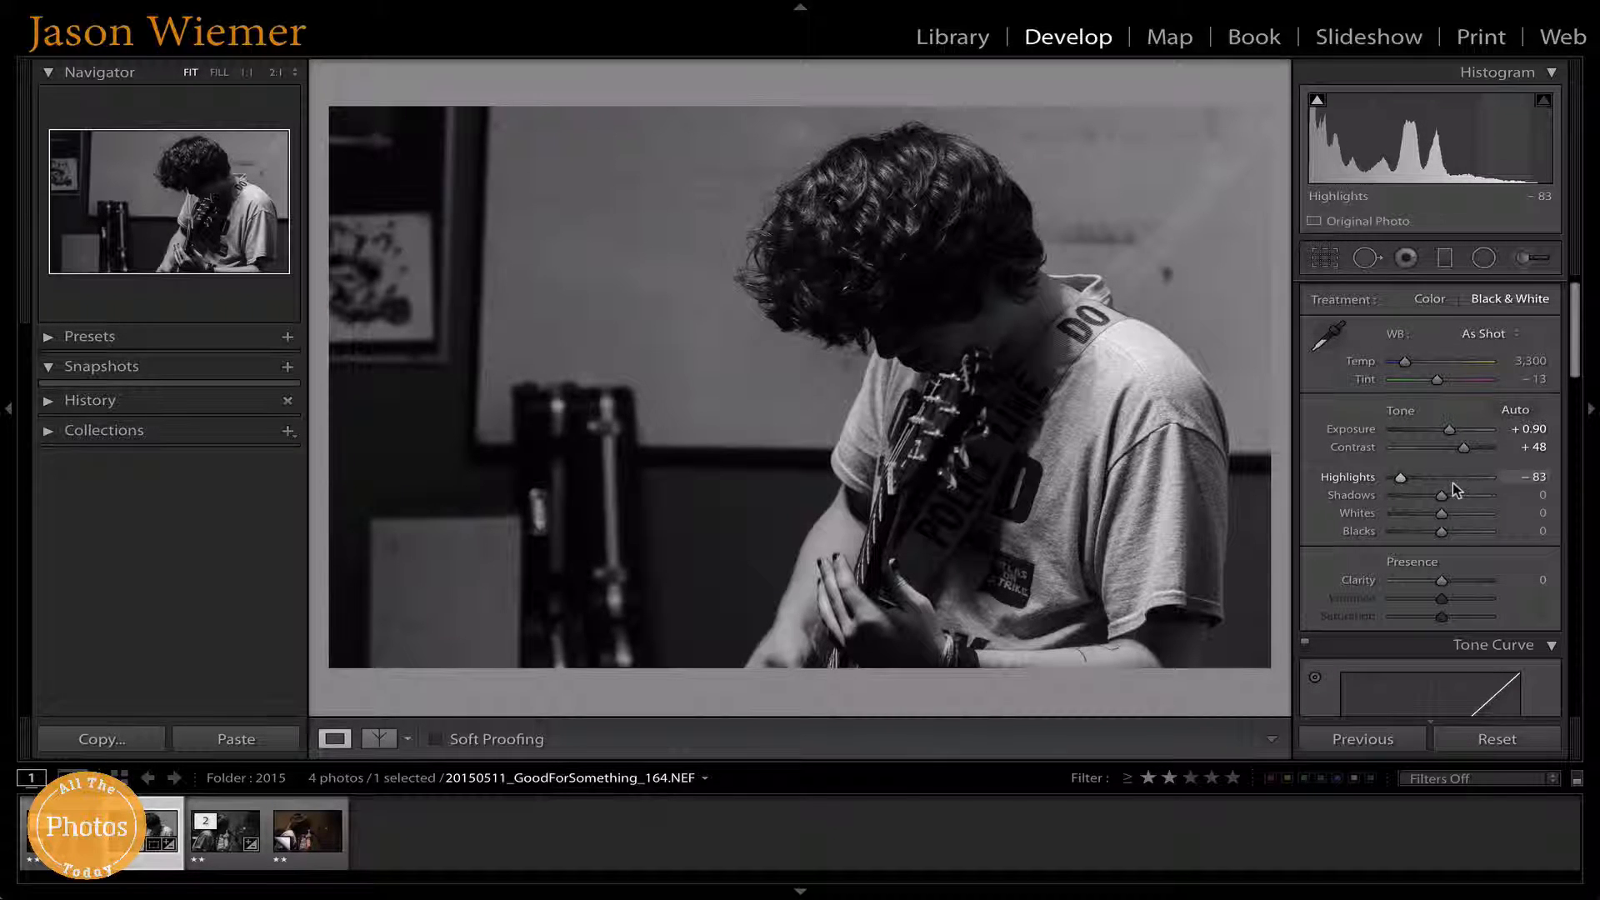
scroll(1446, 492, "down", 1)
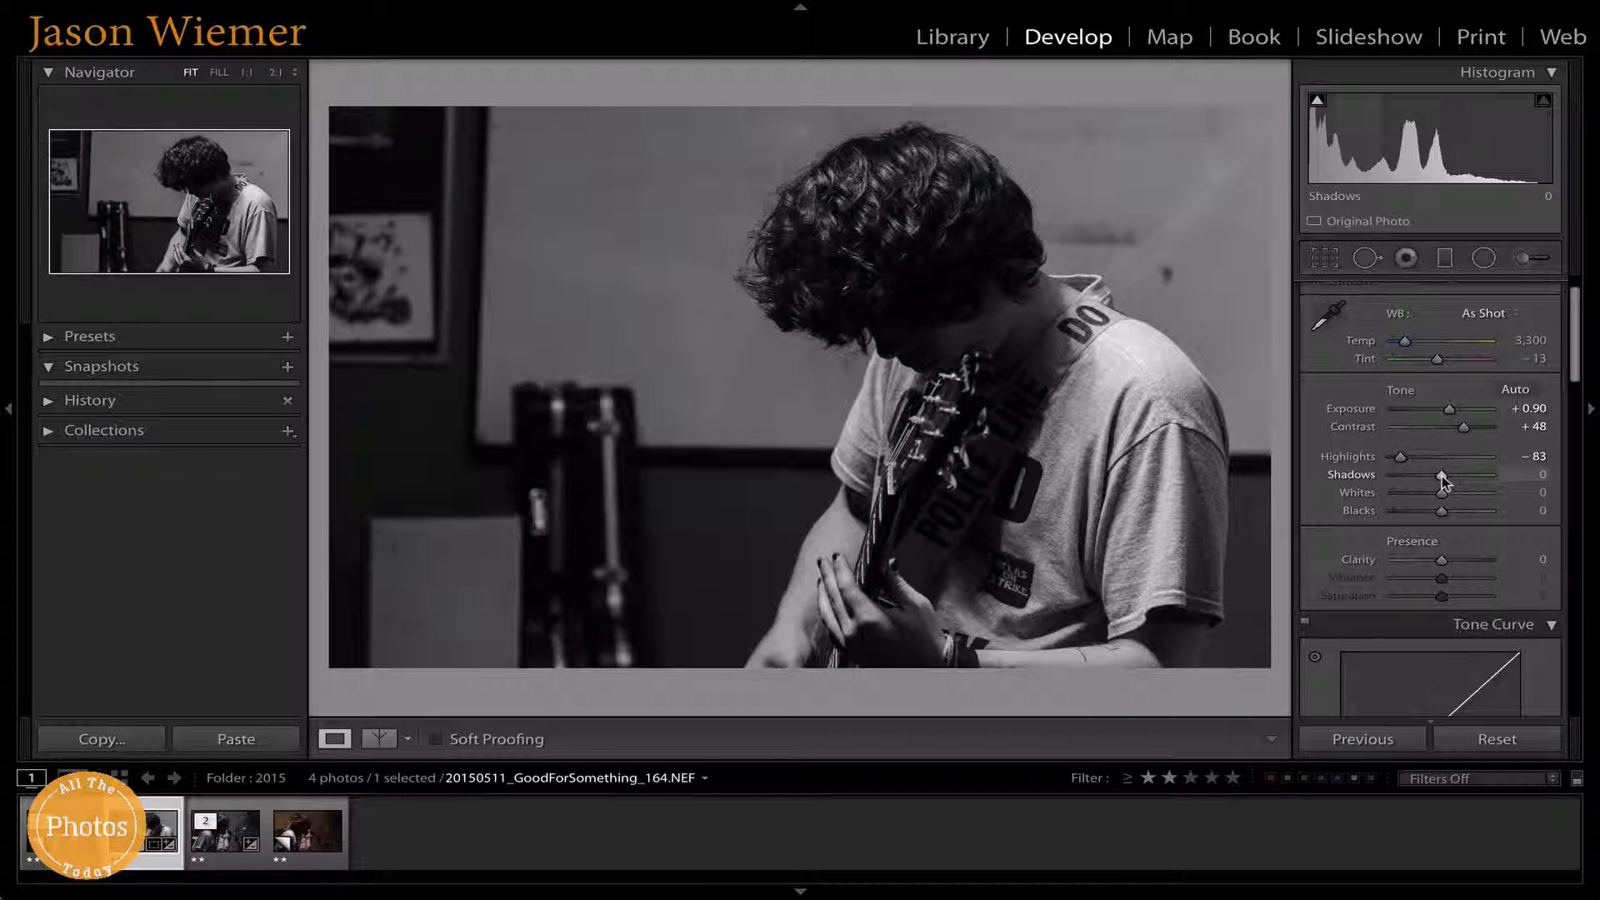
left_click_drag(1444, 480, 1479, 483)
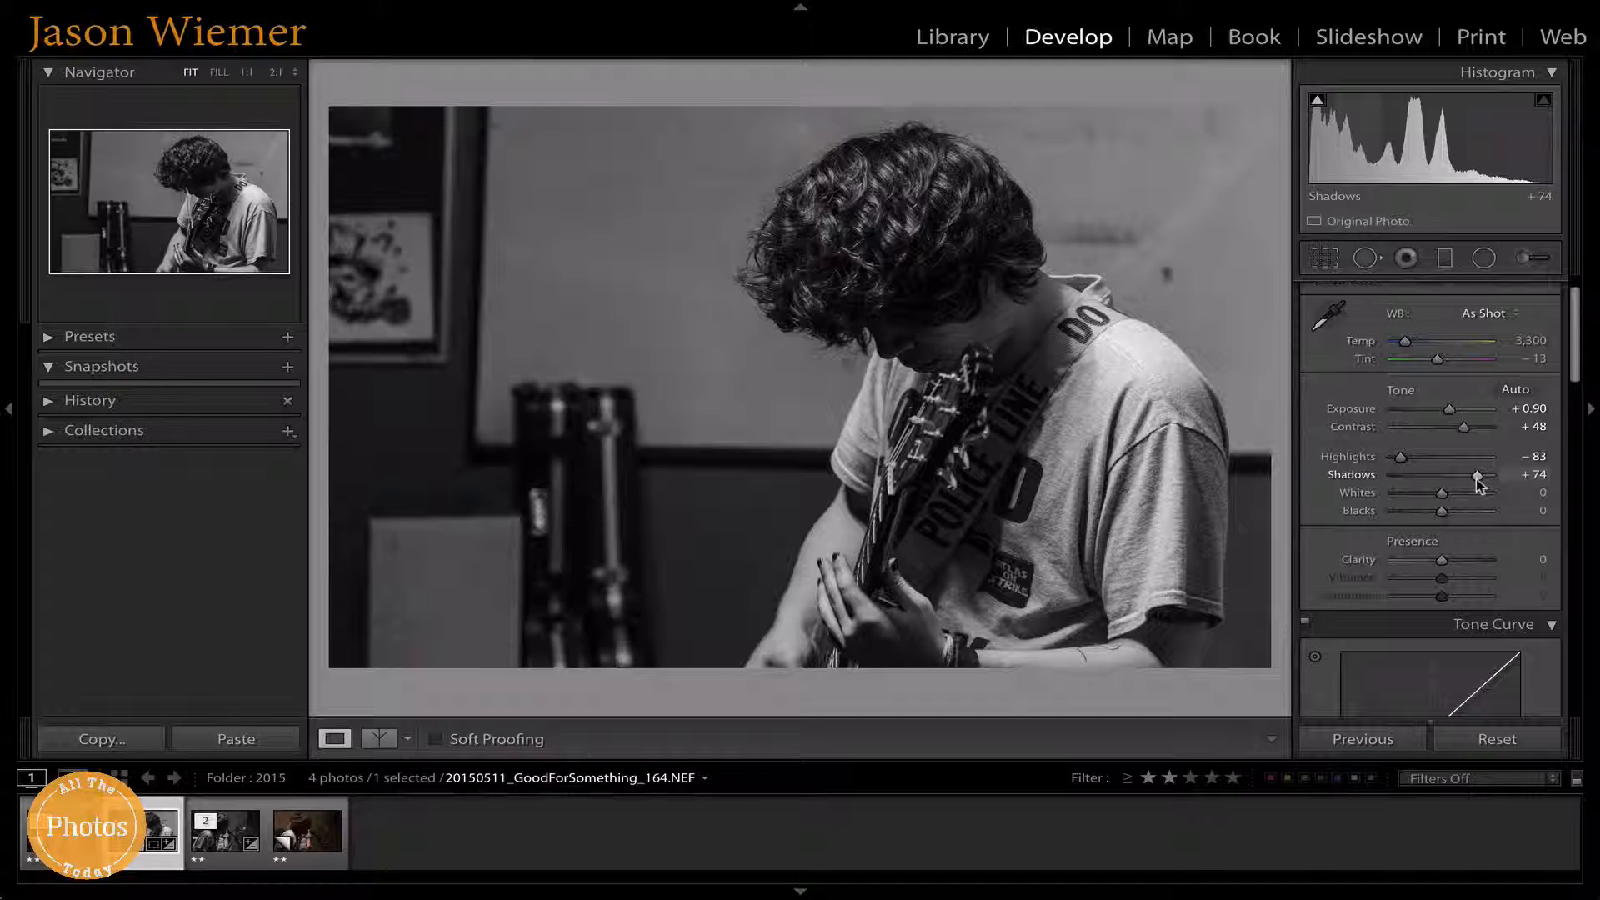
mouse_move(1477, 478)
left_mouse_down()
mouse_move(1408, 482)
mouse_move(1466, 486)
left_mouse_up()
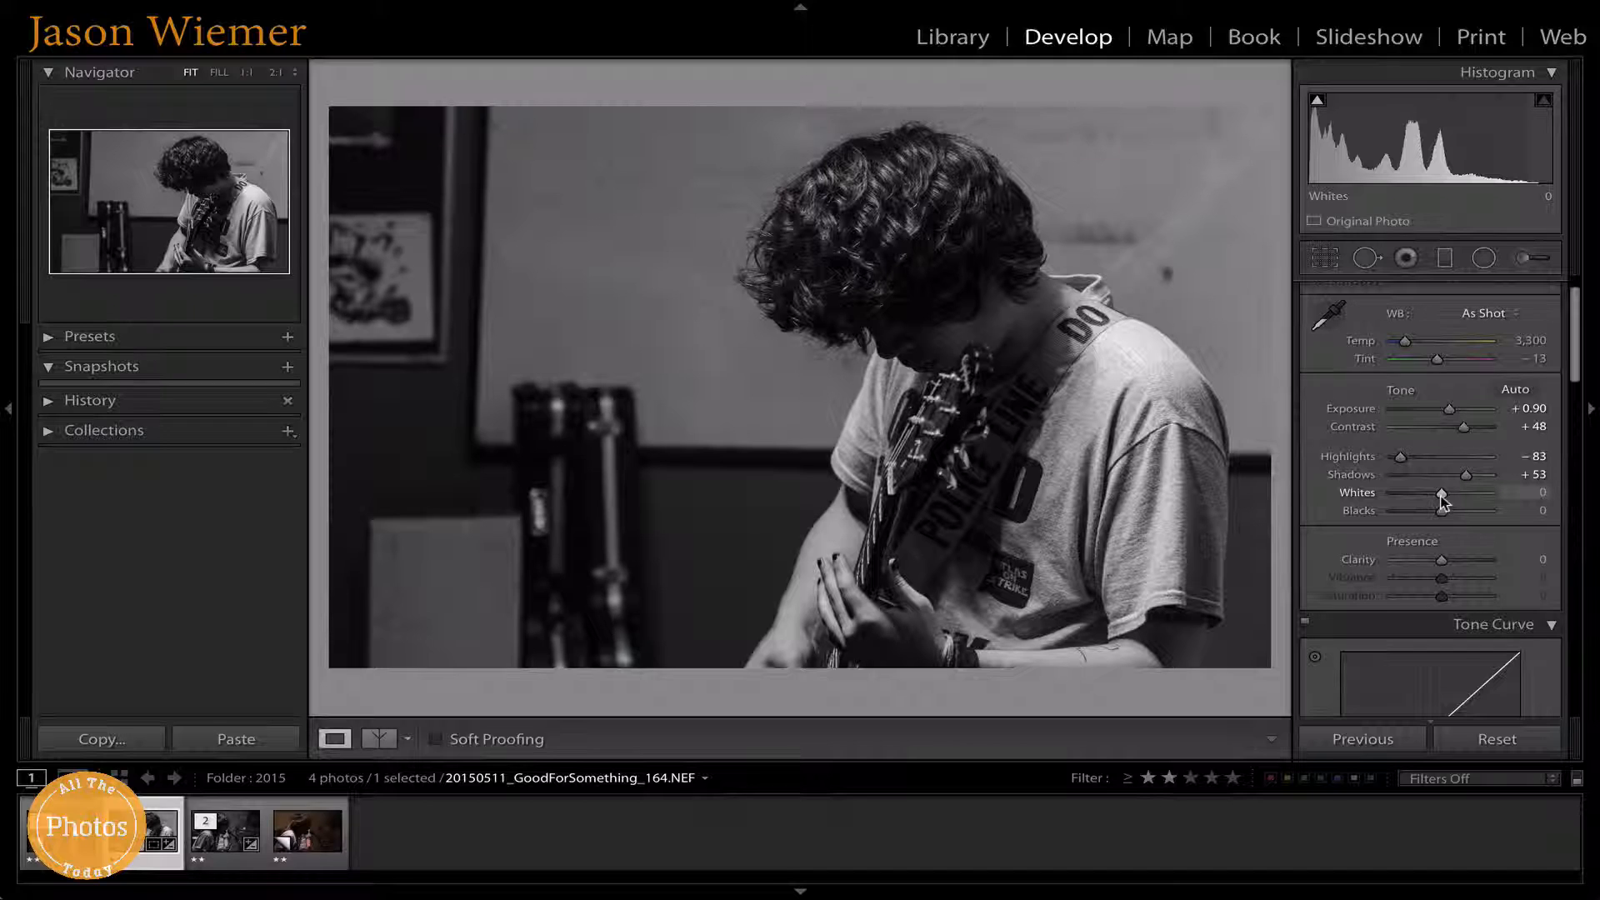
Step: Set Whites to +40, Blacks to -12 and Clarity to +4
left_click_drag(1439, 497, 1459, 504)
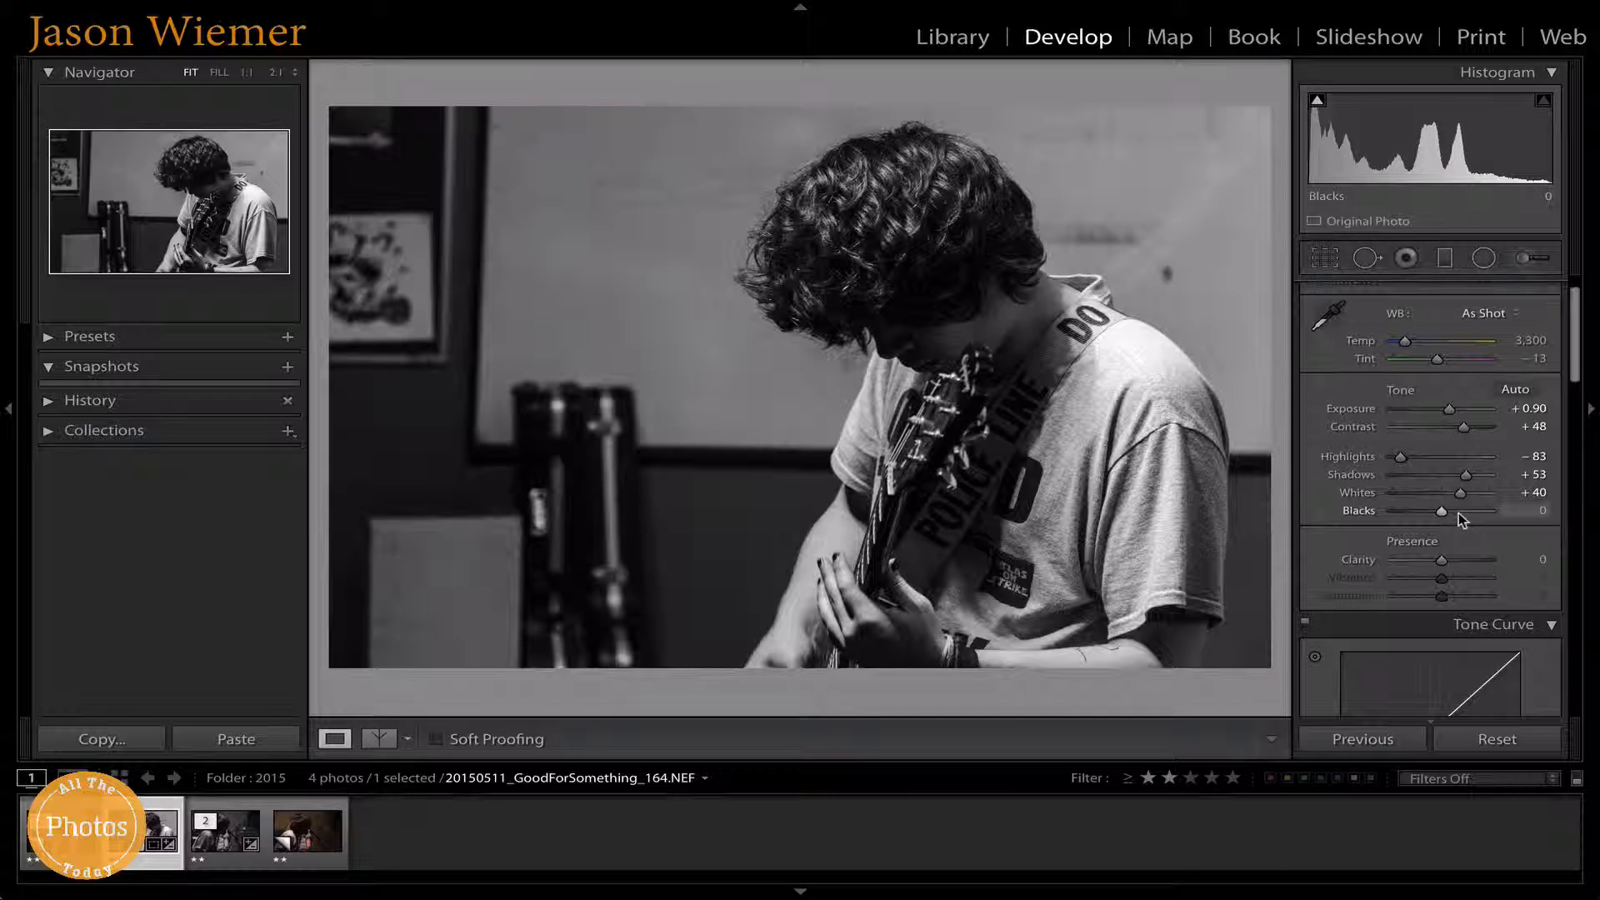
key("alt")
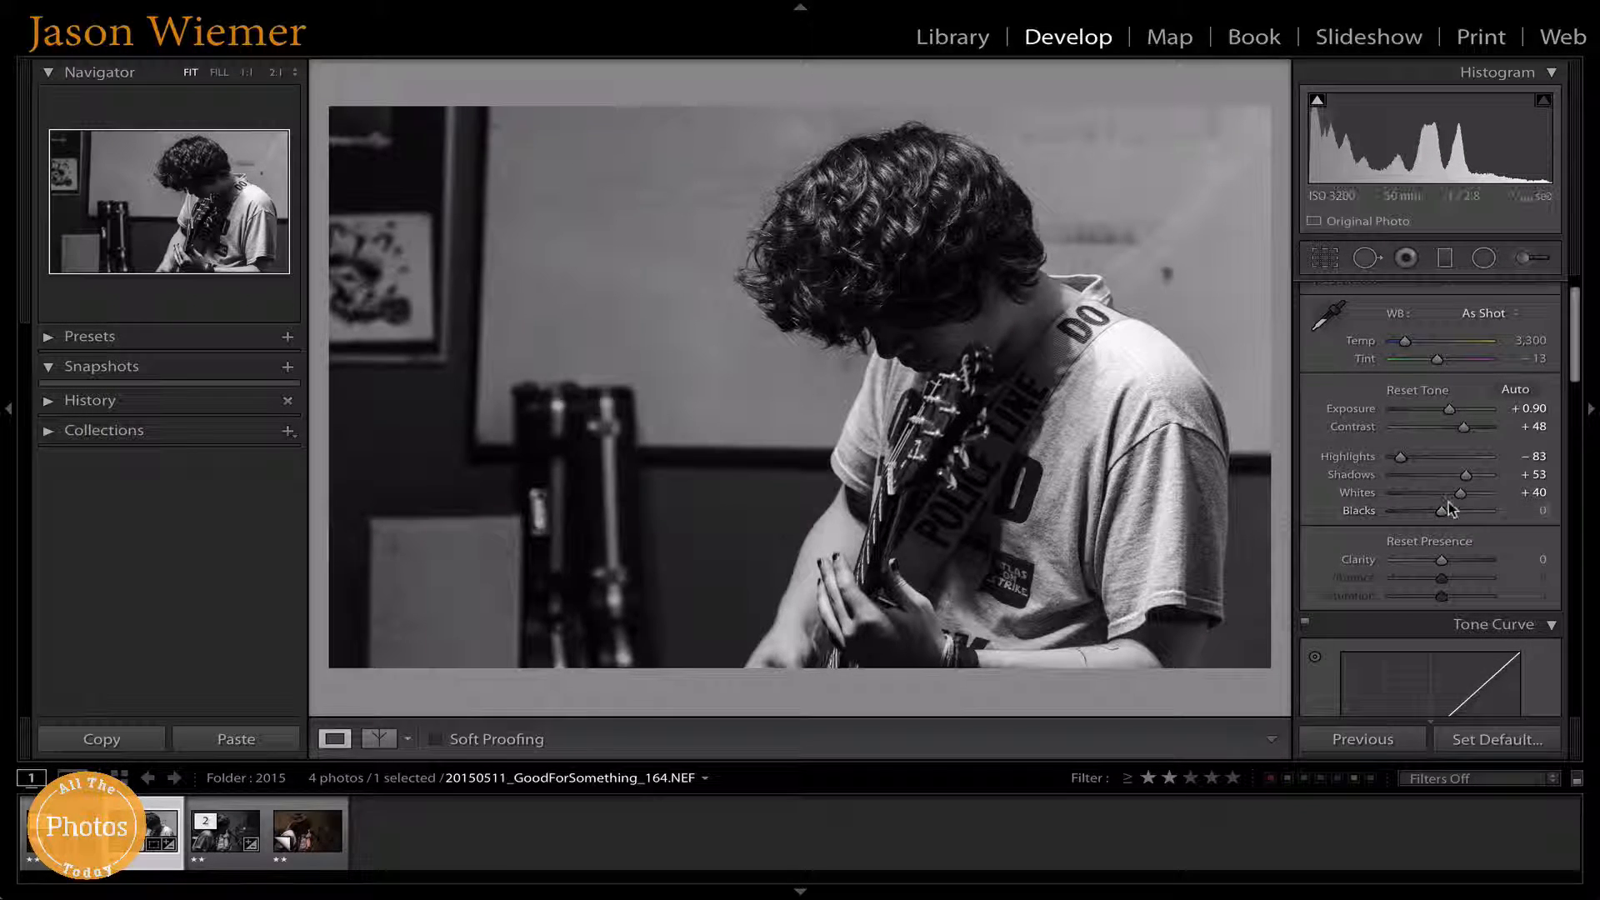
left_click_drag(1444, 510, 1438, 511)
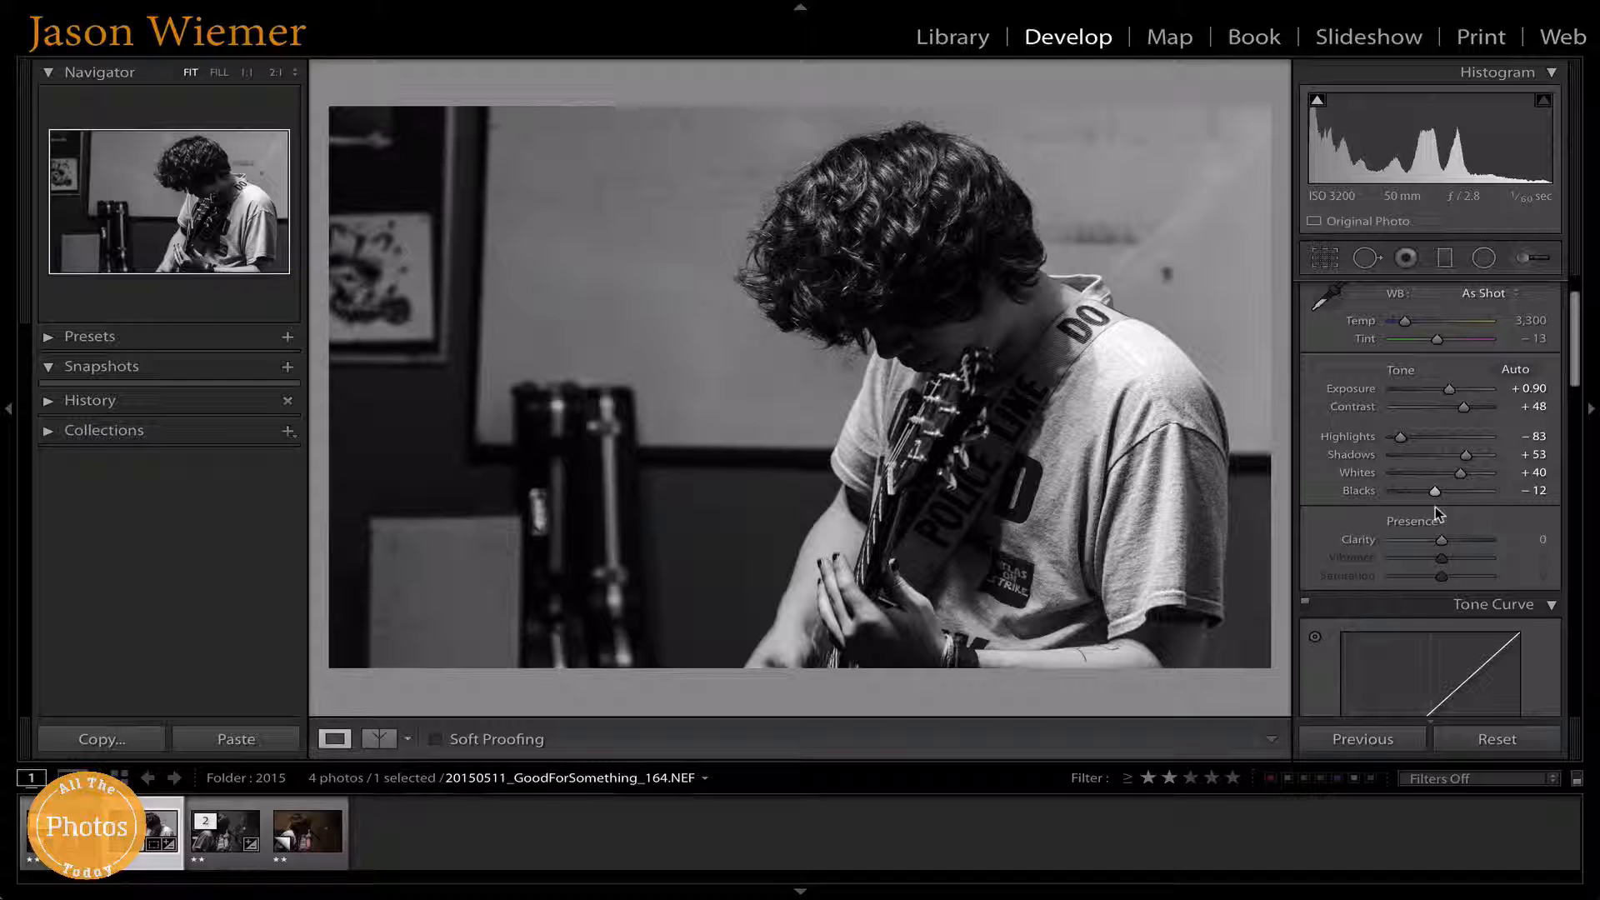
scroll(1434, 506, "down", 1)
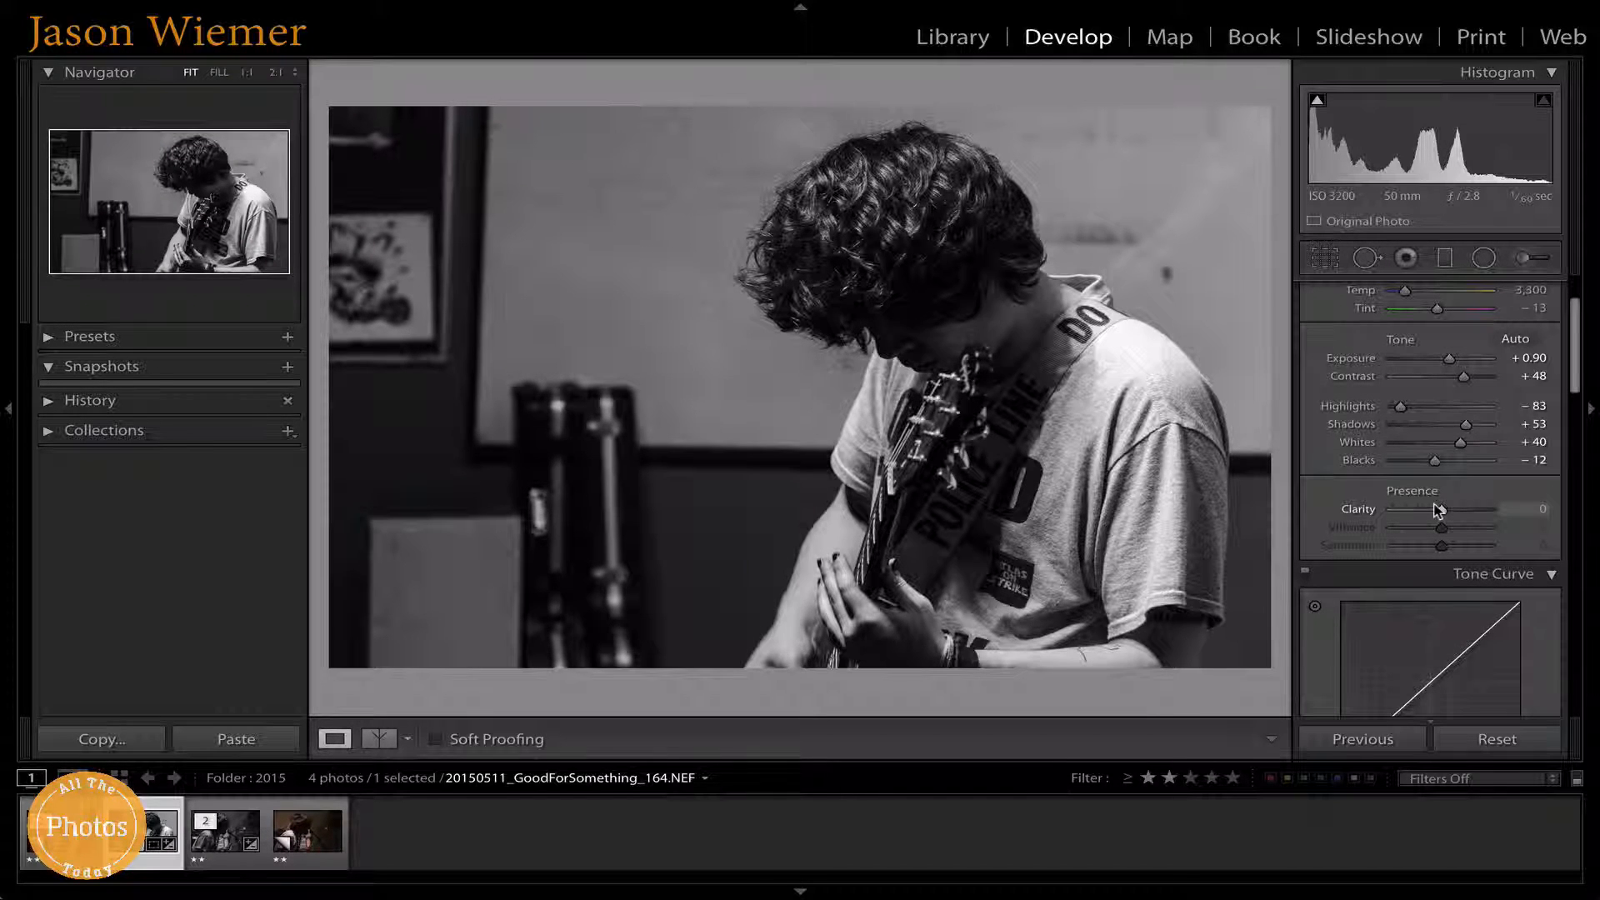
left_click_drag(1438, 510, 1441, 513)
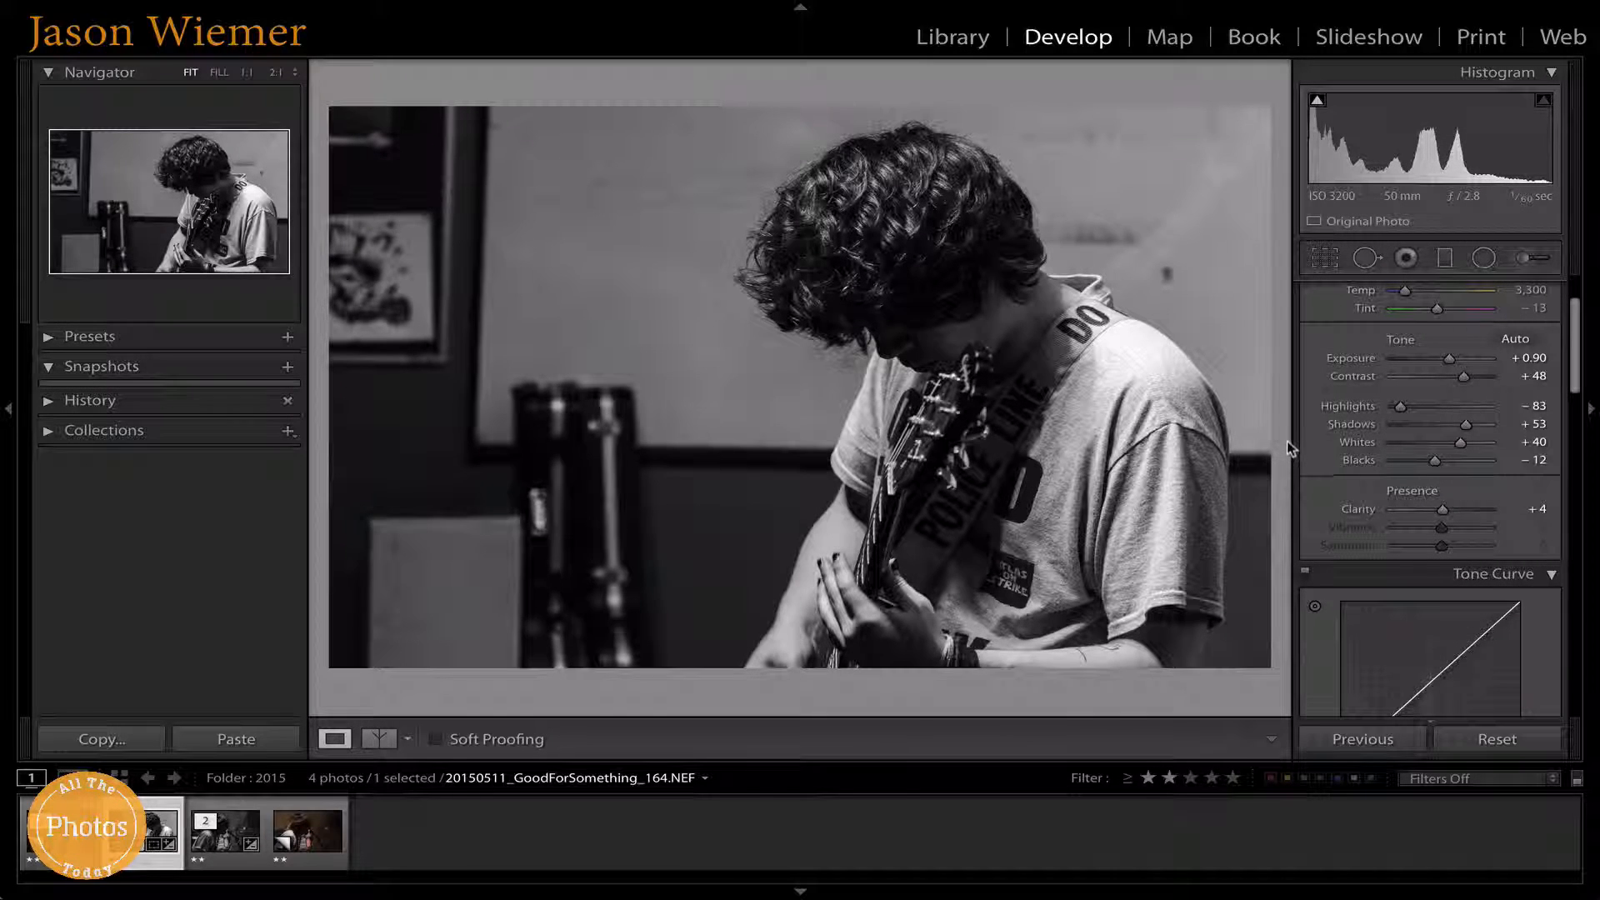
Step: Look over the Basic adjustments, the Tone Curve regions and the Black & White Mix values
scroll(1438, 458, "down", 3)
scroll(1439, 463, "down", 1)
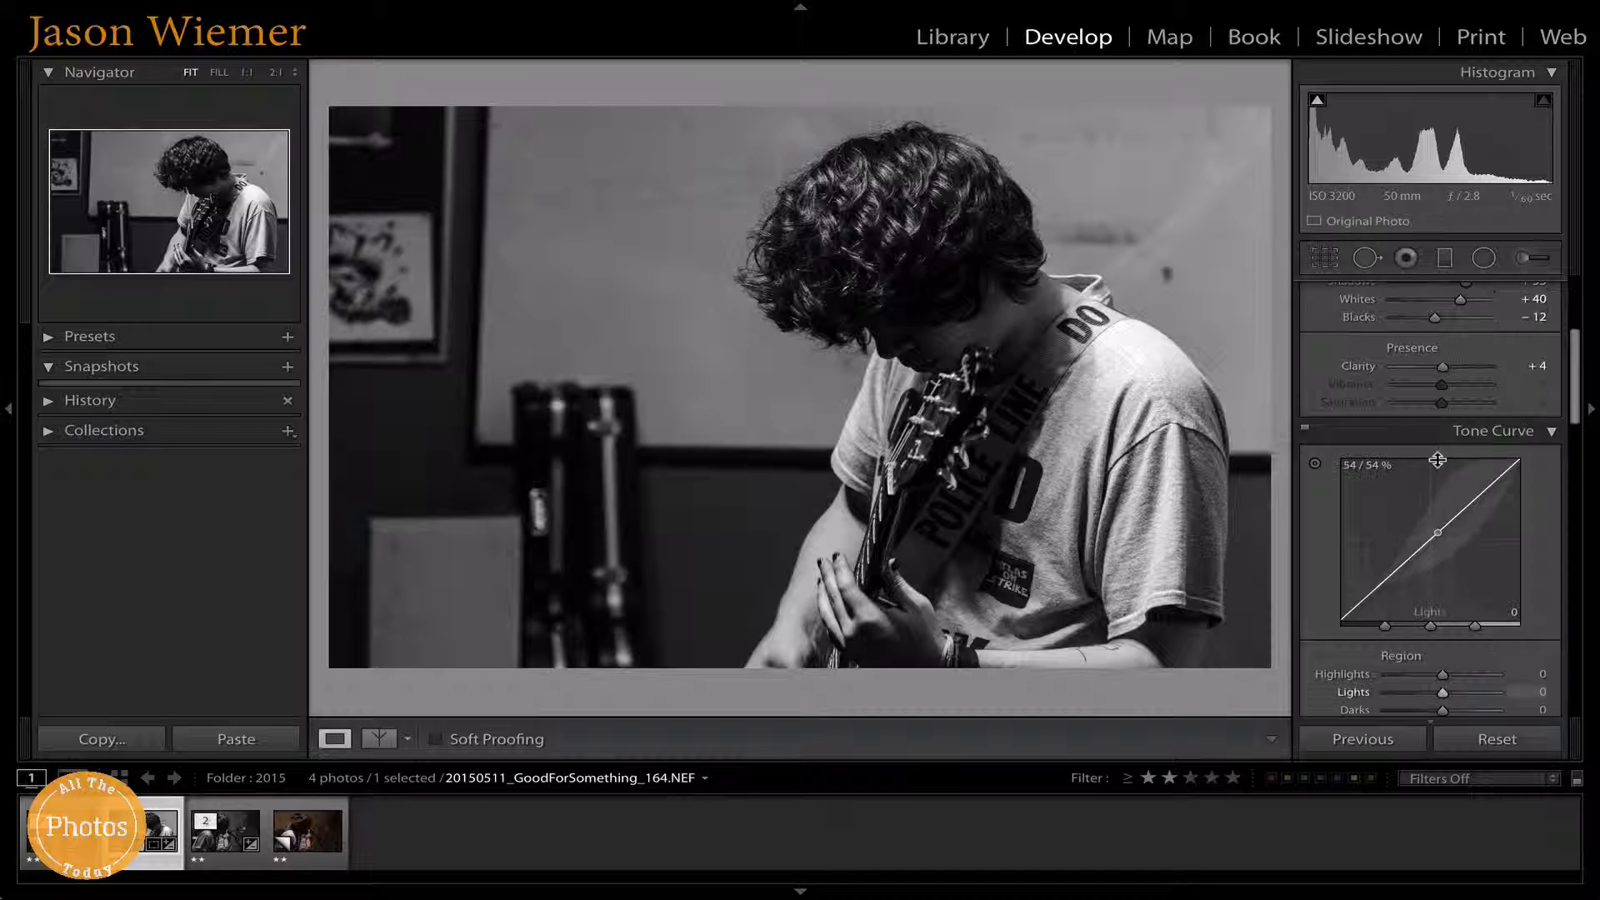
scroll(1437, 460, "down", 2)
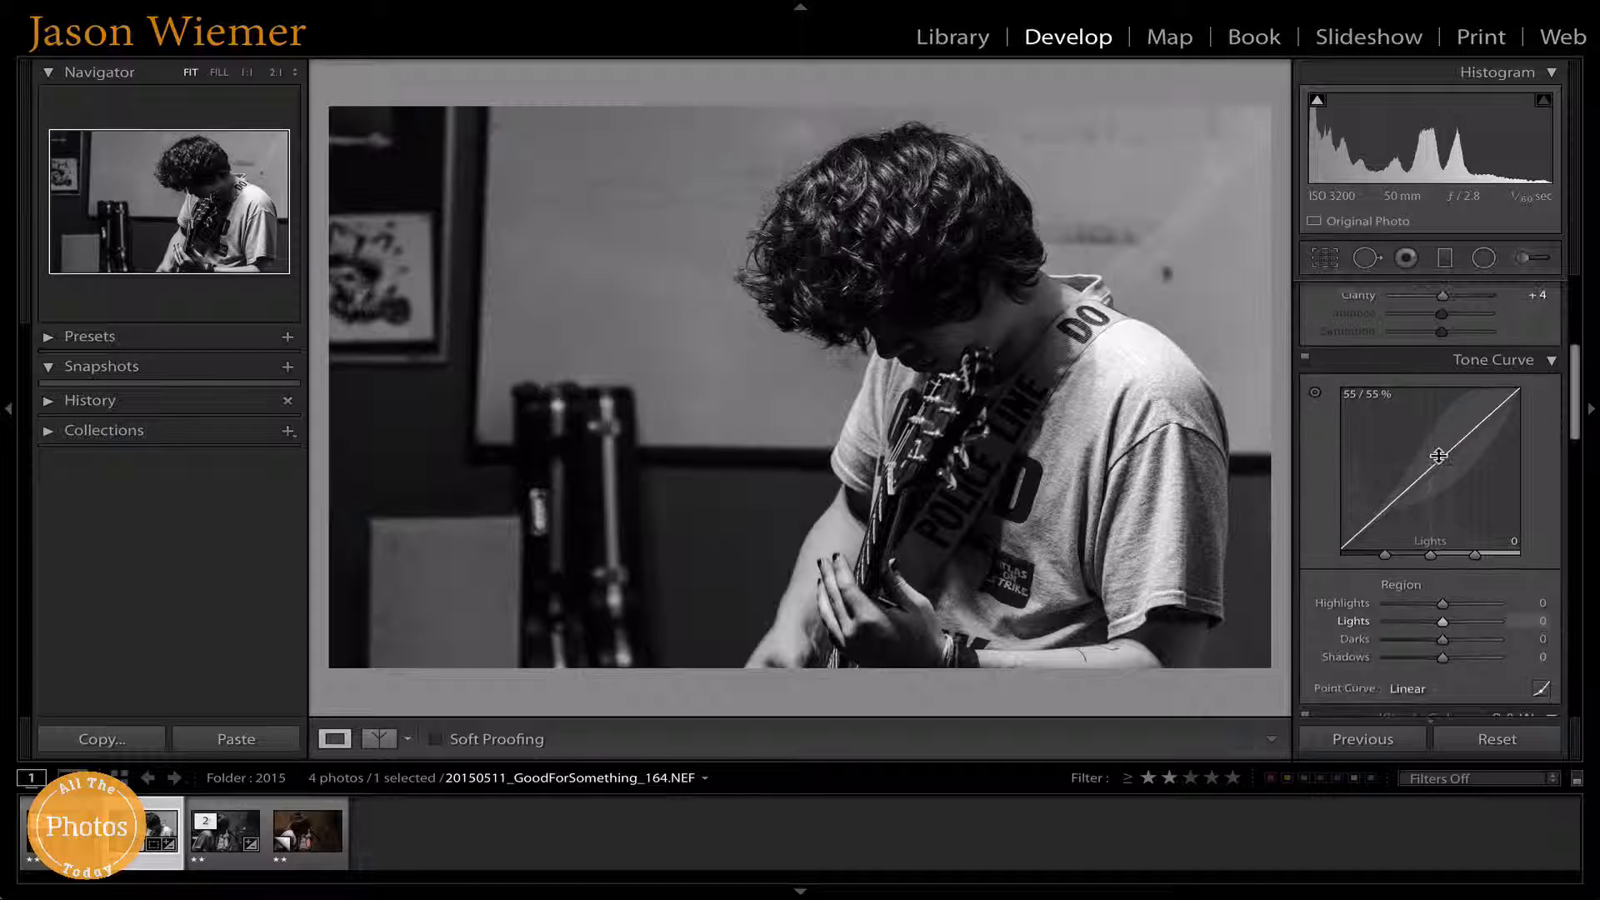
scroll(1438, 456, "down", 2)
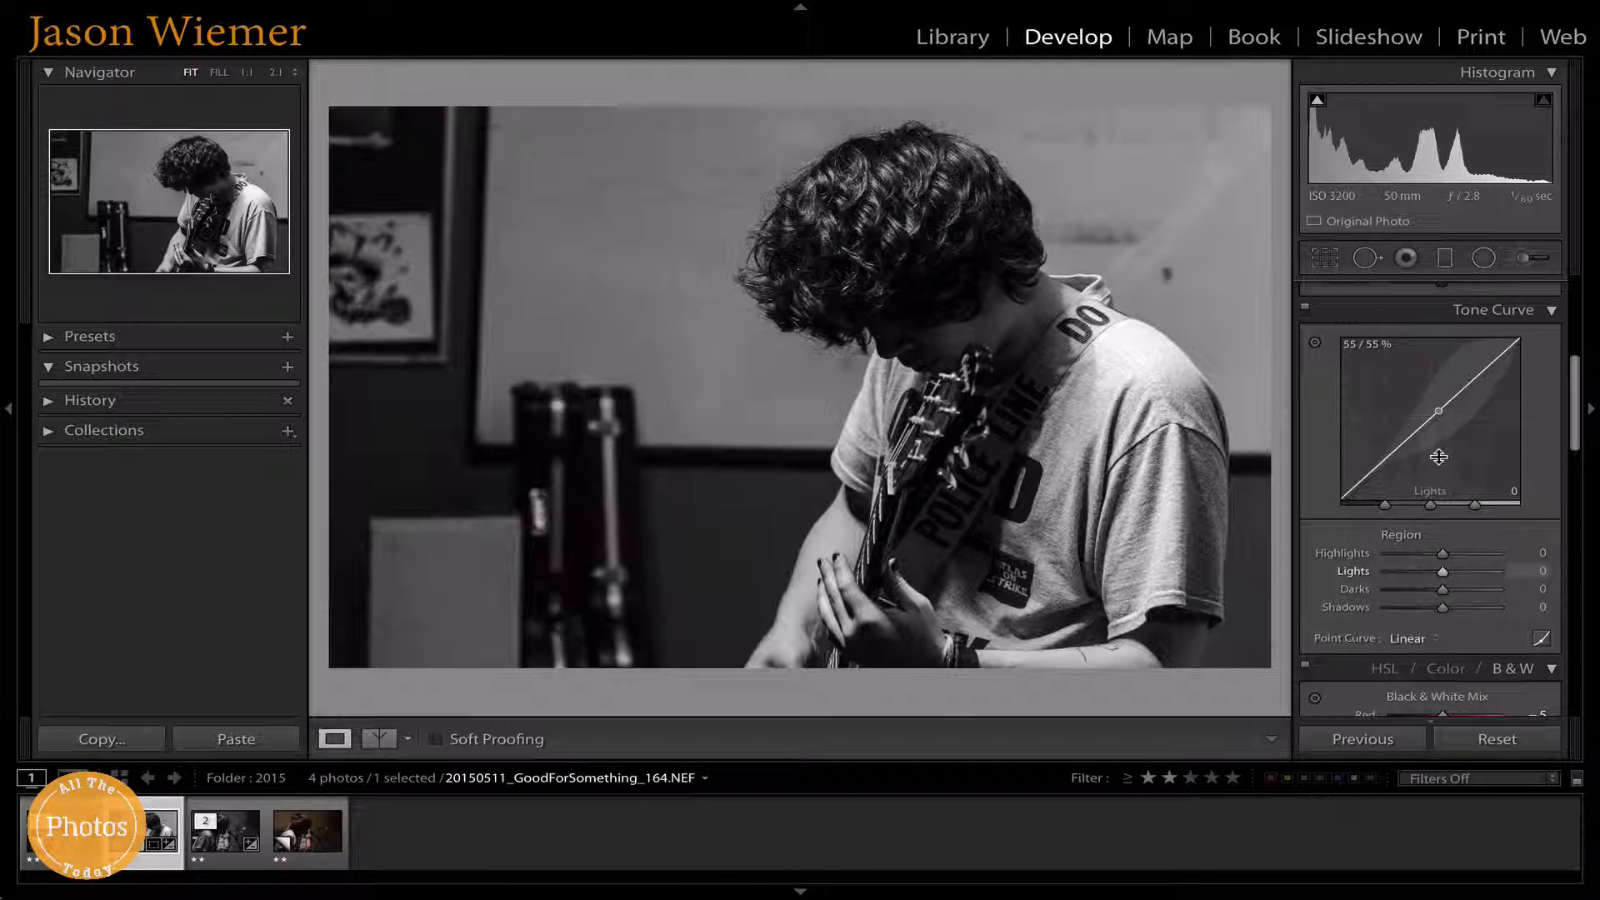
scroll(1438, 456, "up", 8)
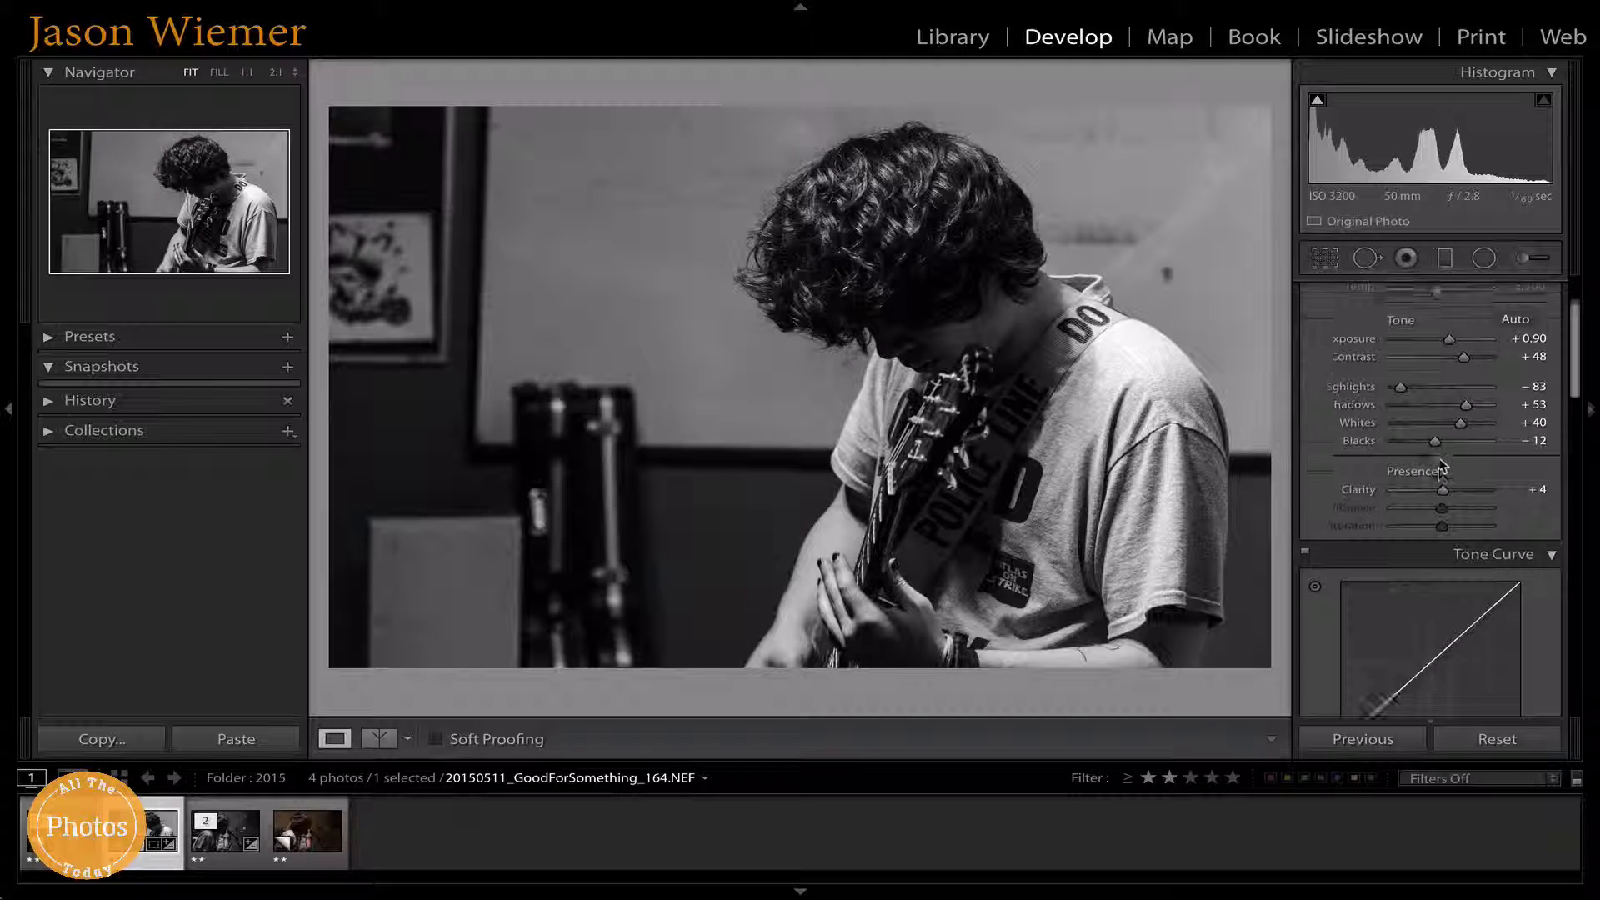
scroll(1441, 467, "up", 3)
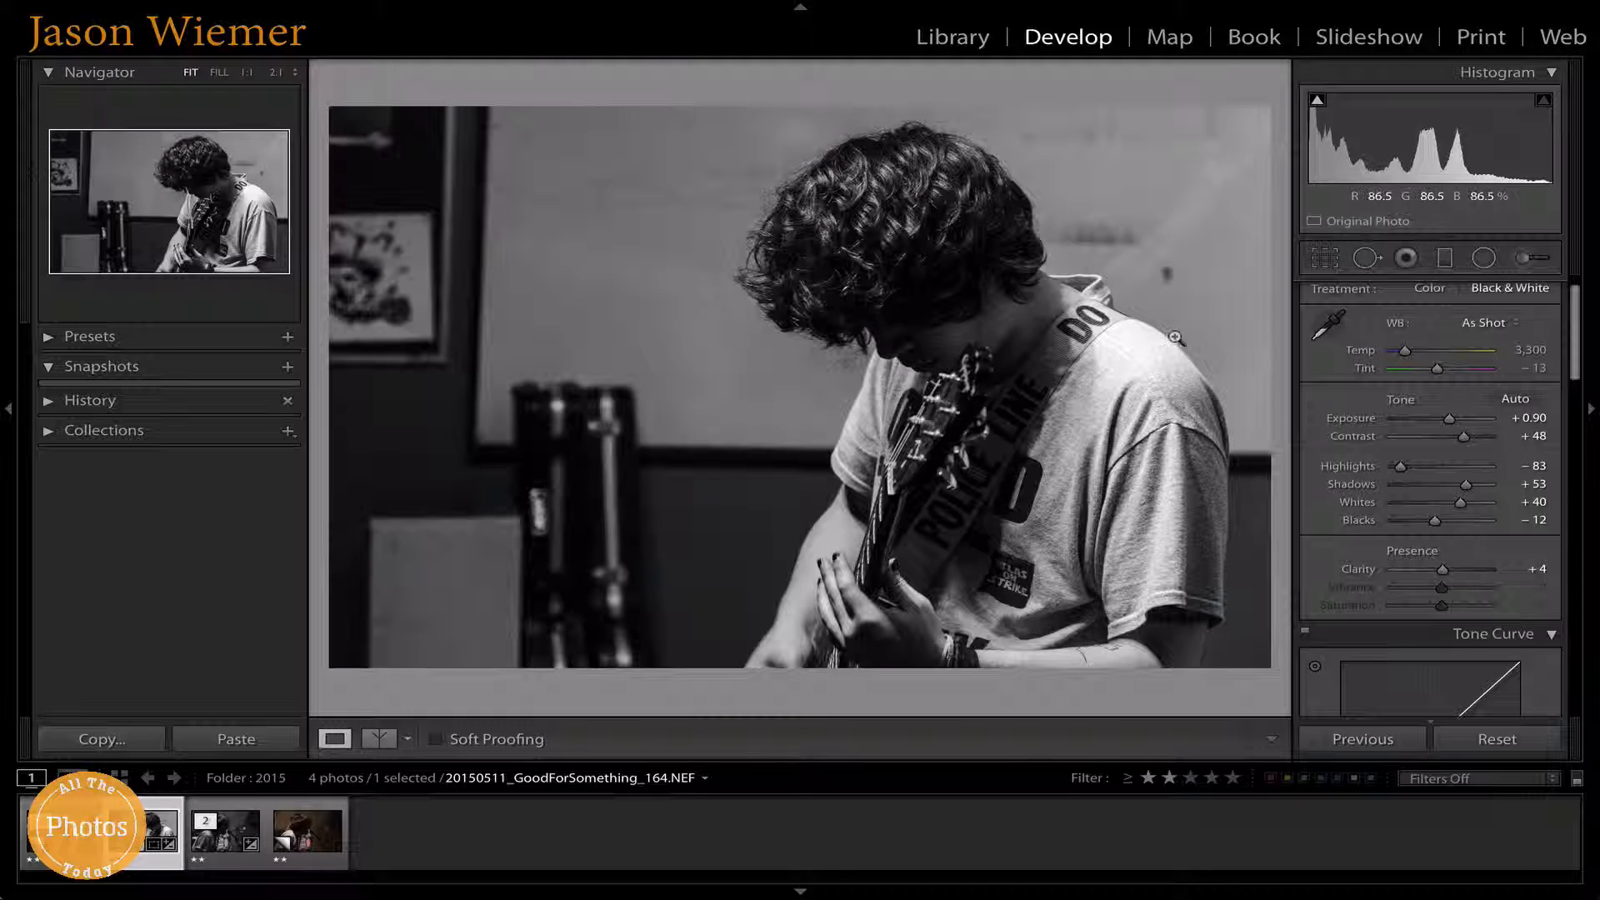
scroll(1411, 450, "down", 15)
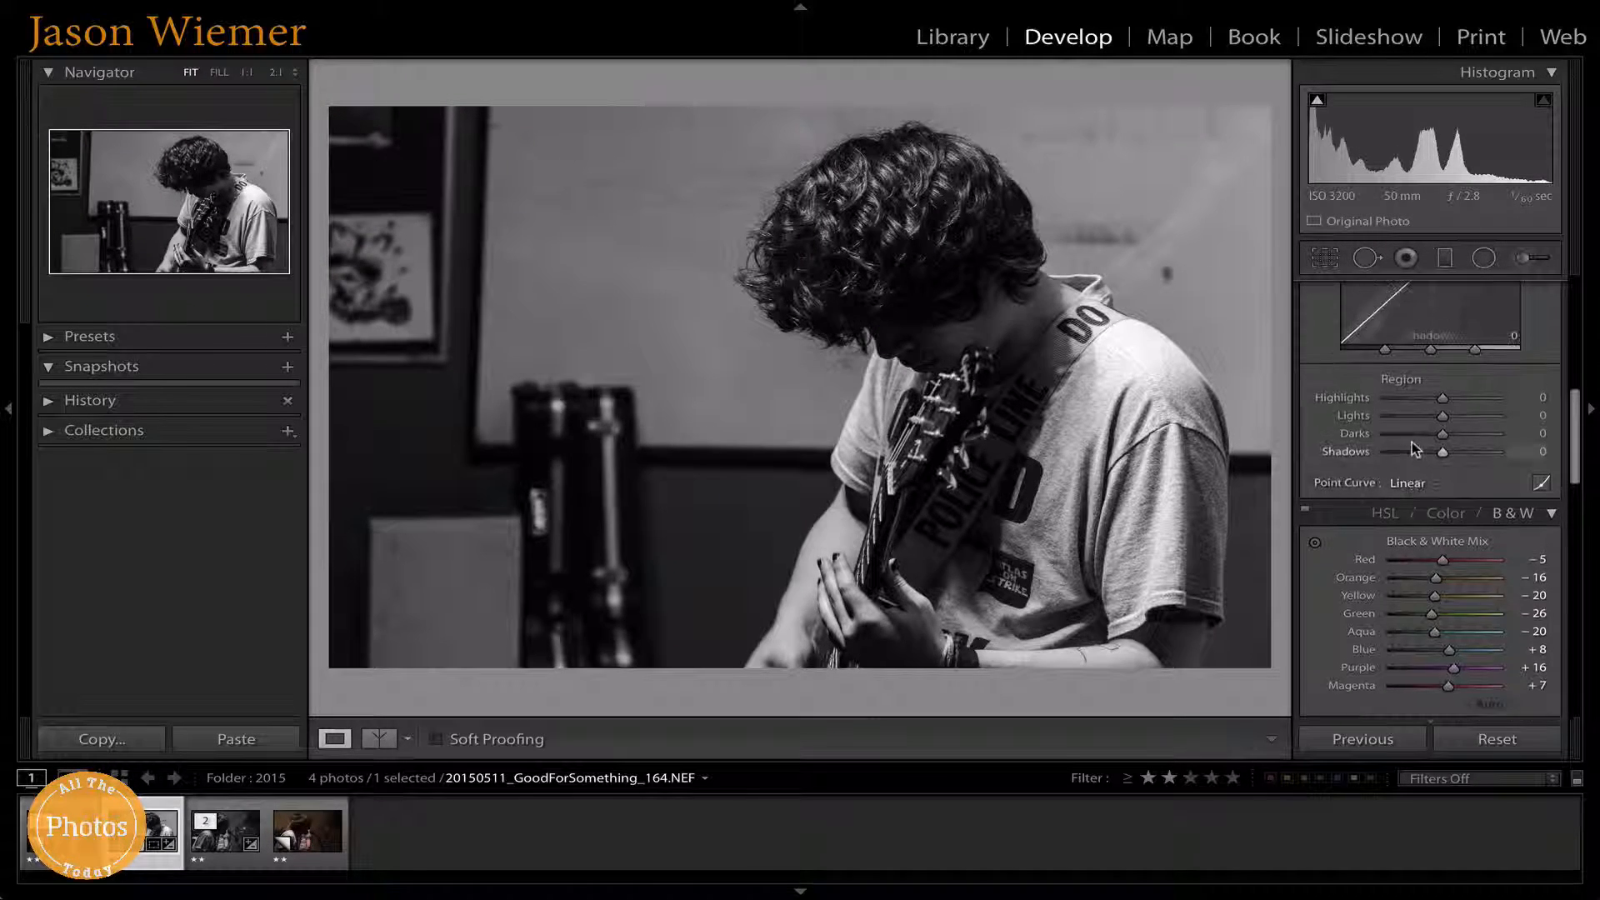
Step: Shape the Tone Curve with Highlights -50, Lights -34, Darks +35 and Shadows -12, keeping the Point Curve at Linear
scroll(1442, 403, "up", 5)
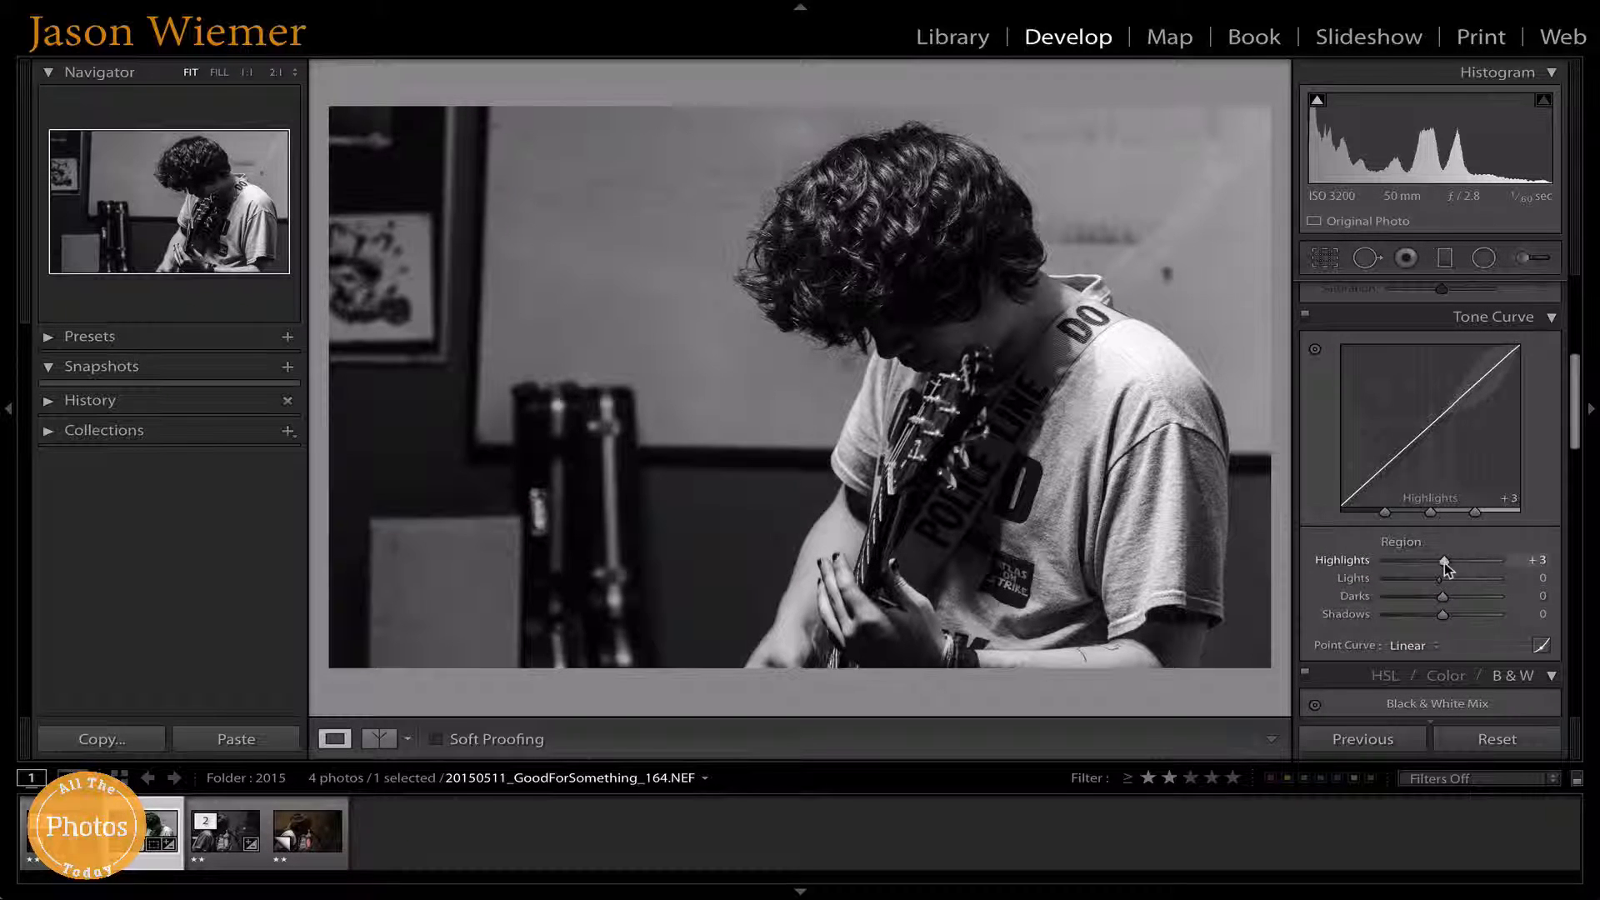
left_click_drag(1446, 566, 1438, 627)
scroll(1432, 621, "down", 2)
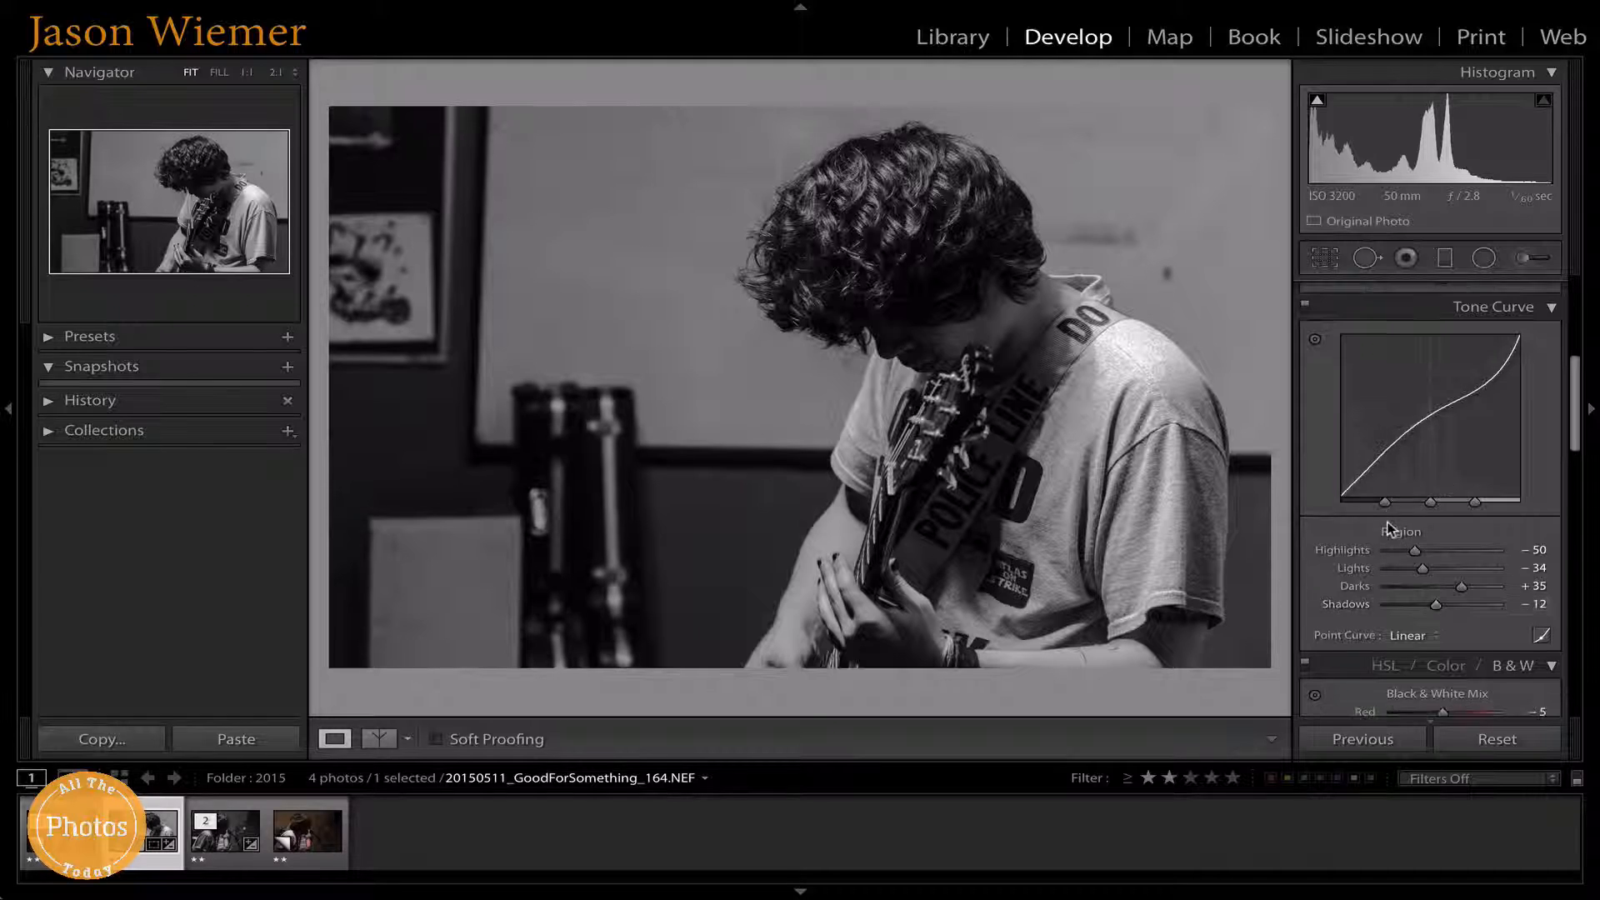
left_click(1416, 574)
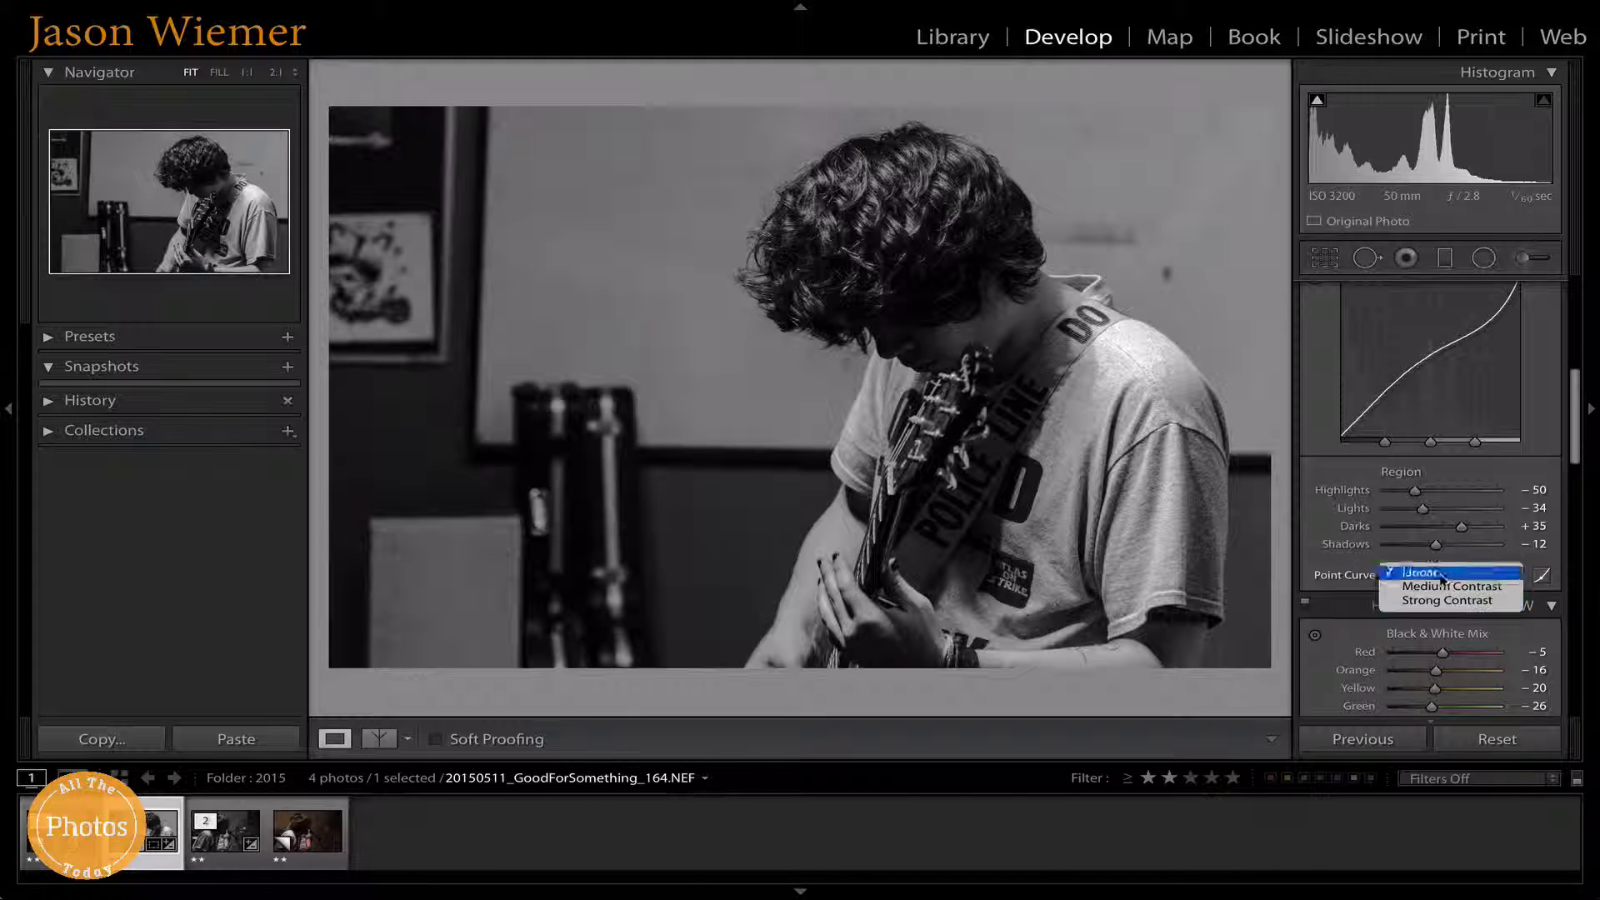
left_click(1323, 566)
Step: Set Yellow to -21 in the Black & White Mix
scroll(1333, 583, "down", 4)
scroll(1341, 570, "down", 8)
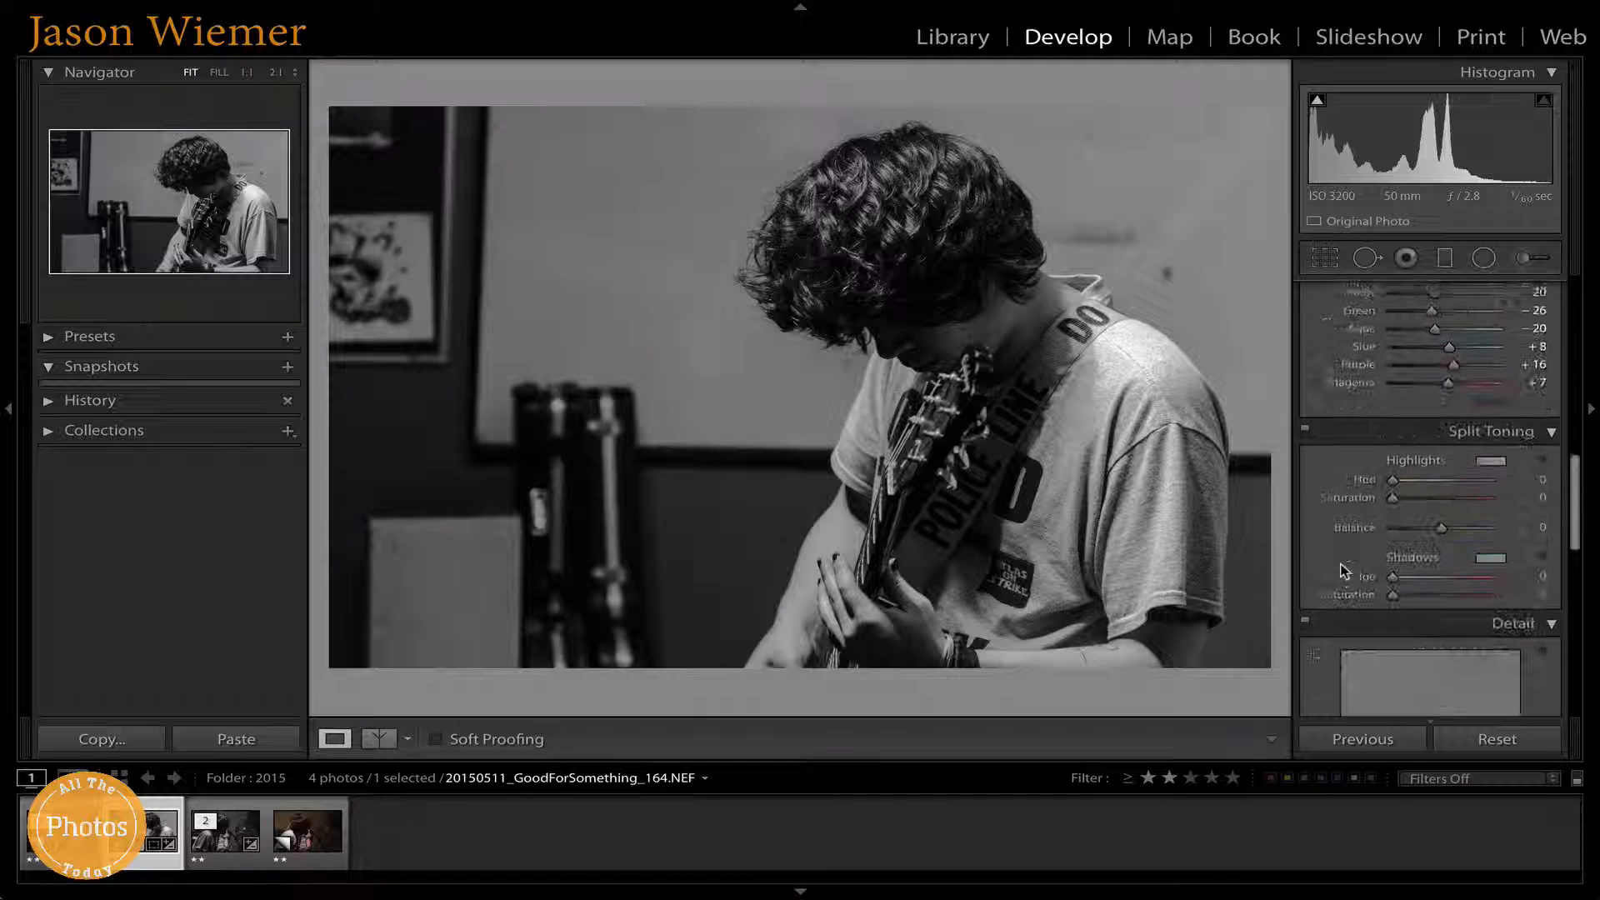
scroll(1364, 446, "up", 2)
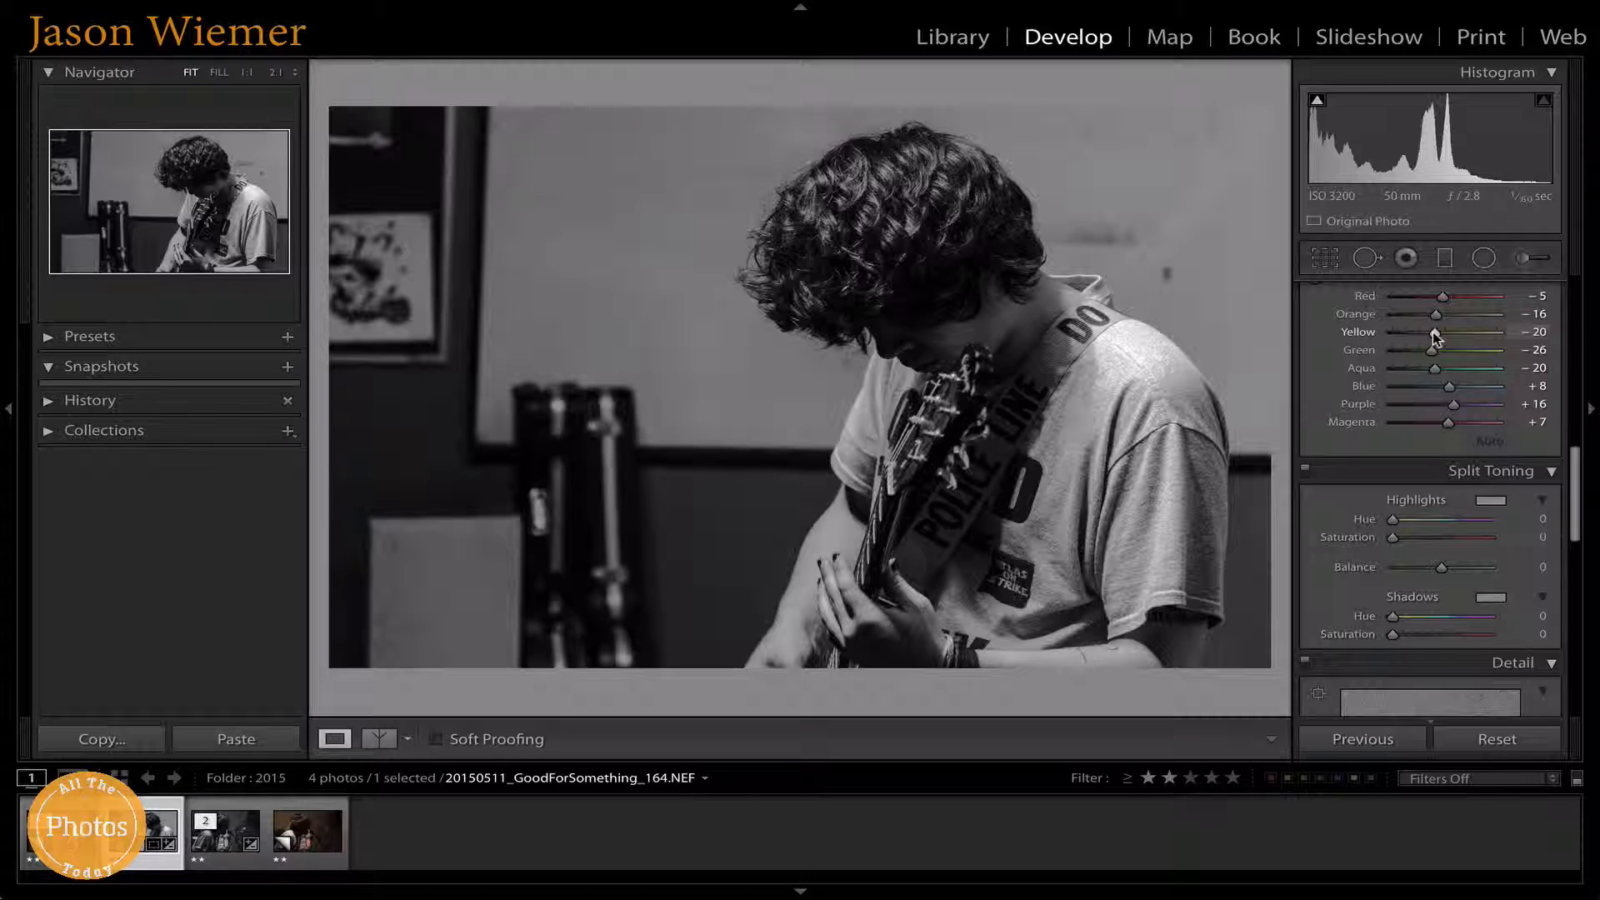
mouse_move(1434, 333)
left_mouse_down()
mouse_move(1465, 332)
mouse_move(1438, 336)
left_mouse_up()
left_click(1488, 440)
left_click_drag(1433, 339, 1432, 343)
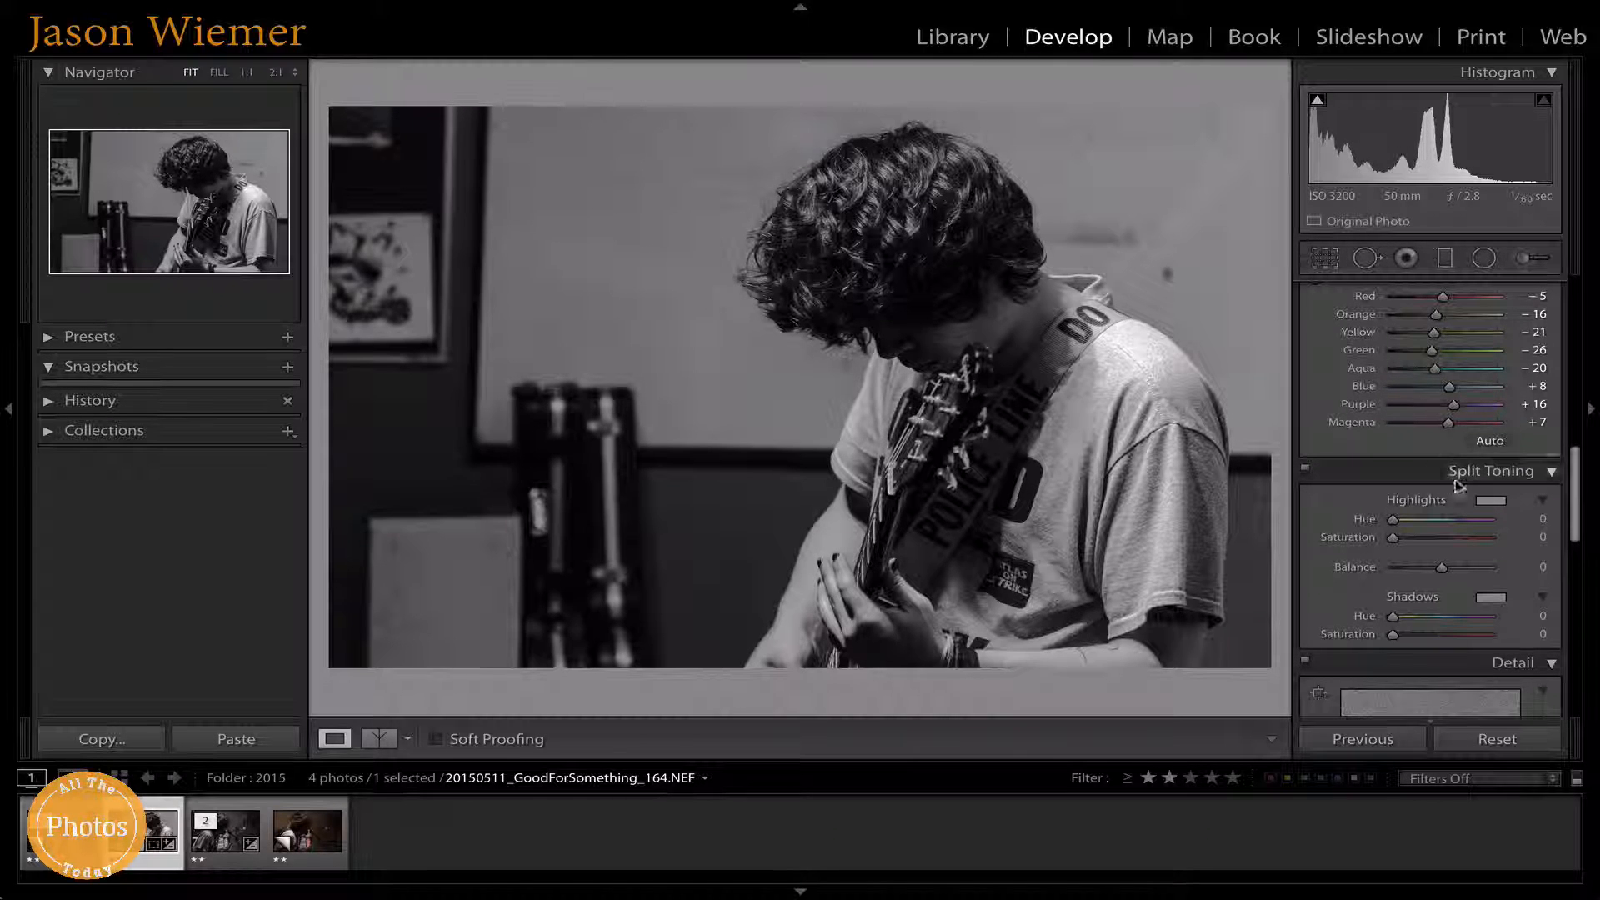
Step: Raise the Sharpening Amount to 56
scroll(1318, 307, "down", 2)
scroll(1352, 313, "down", 3)
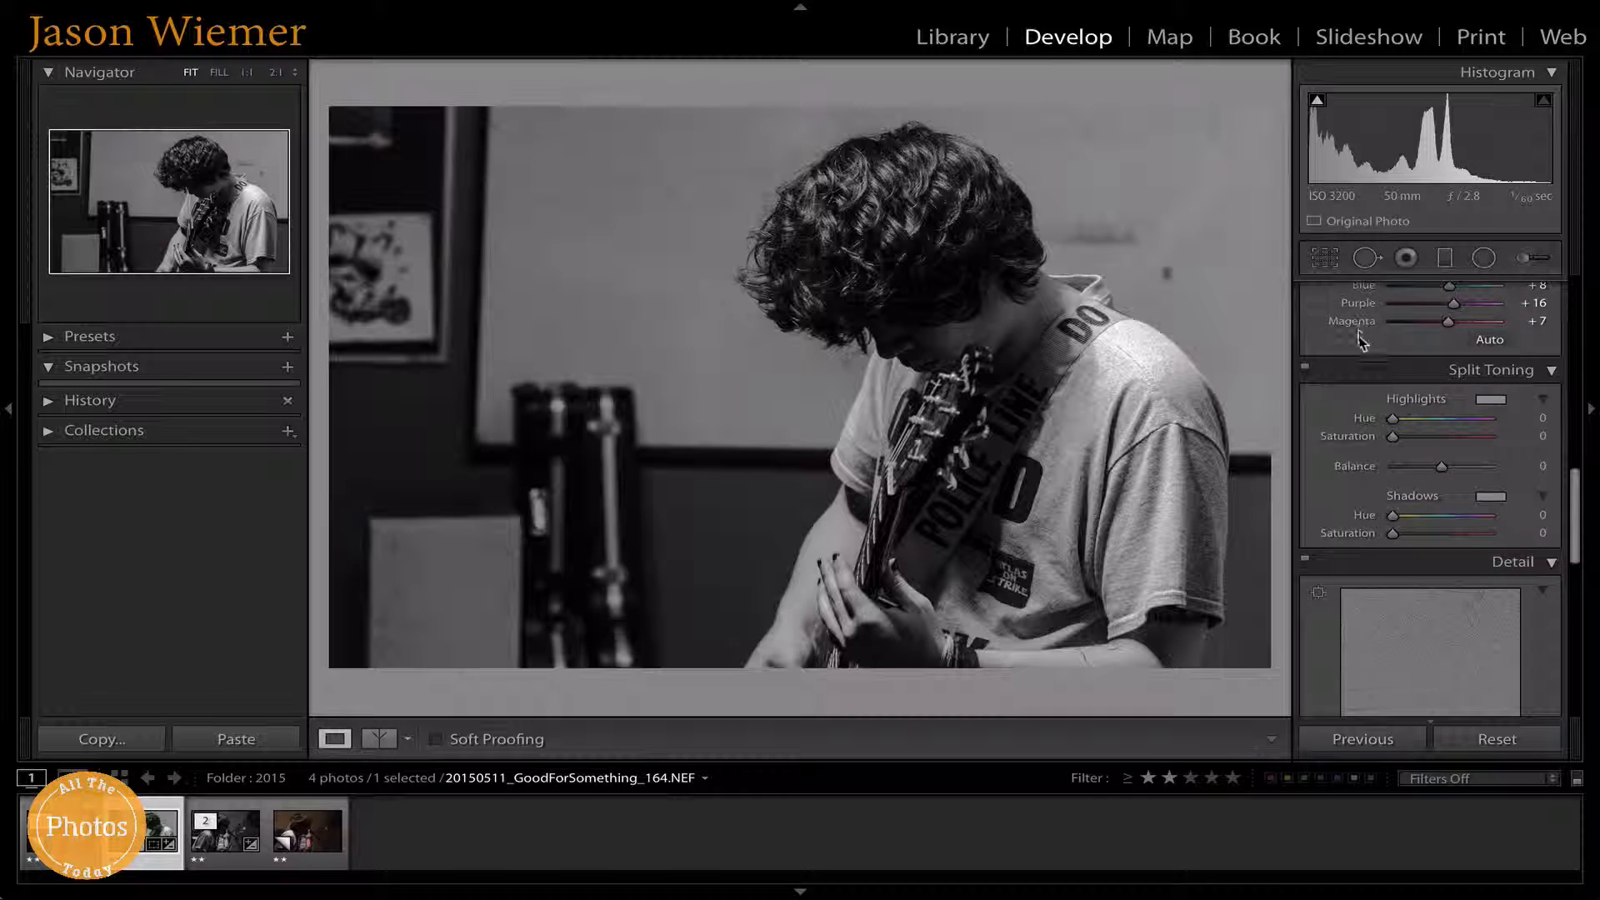
scroll(1487, 433, "down", 4)
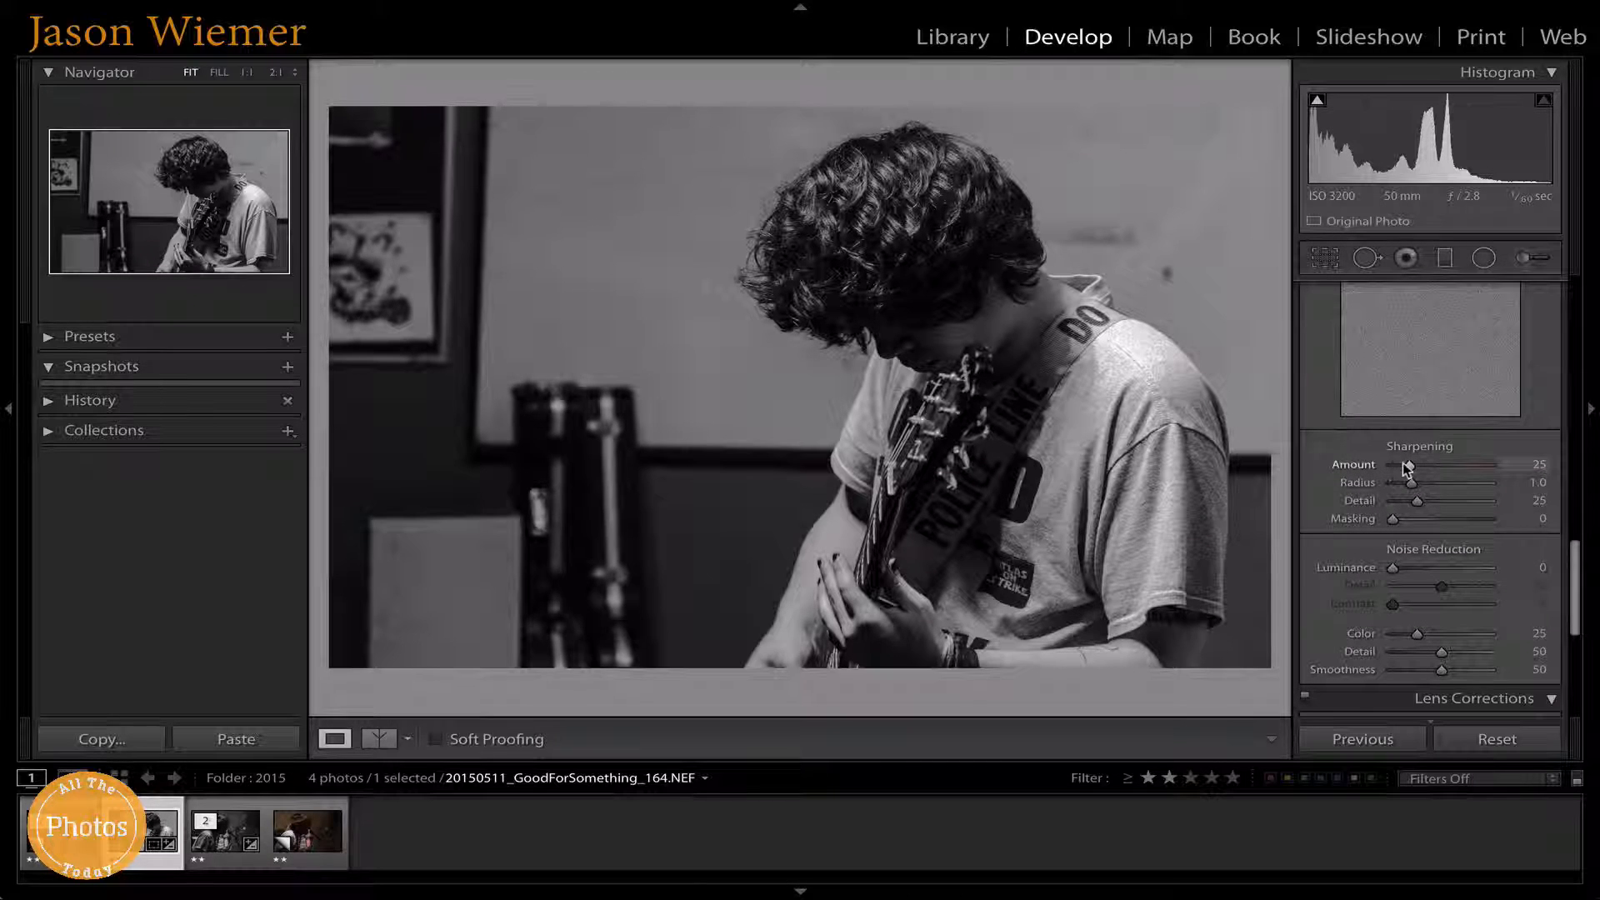
left_click_drag(1421, 468, 1428, 475)
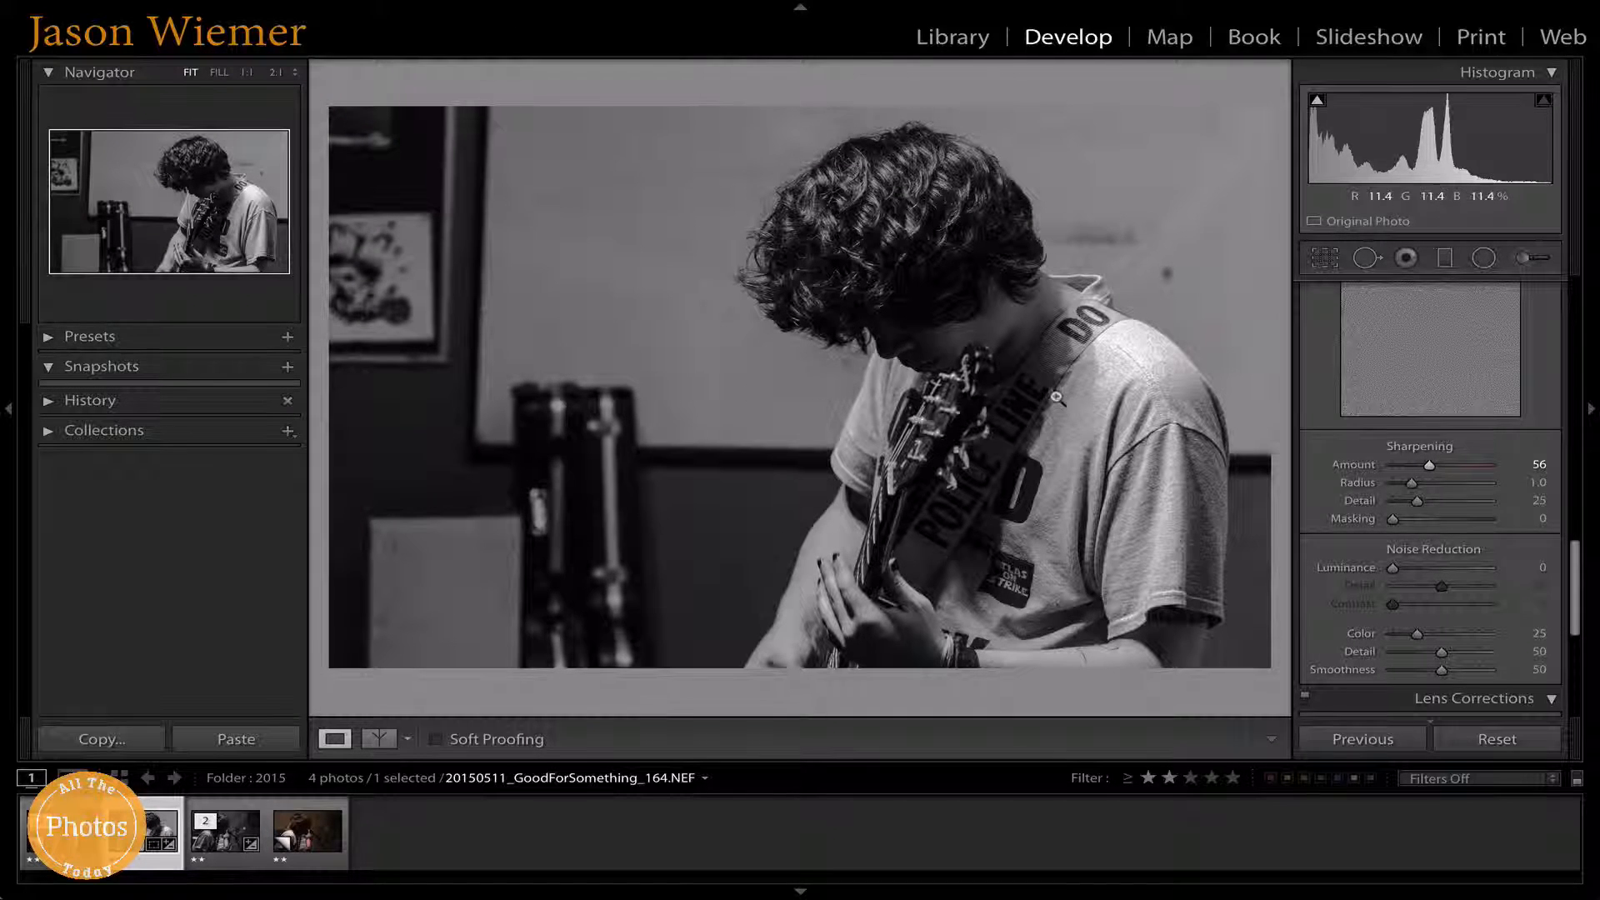
Step: Set the Noise Reduction Luminance to 40 and inspect the guitarist's face at 1:1 magnification
scroll(1387, 432, "down", 2)
scroll(1387, 431, "down", 3)
scroll(1387, 422, "up", 4)
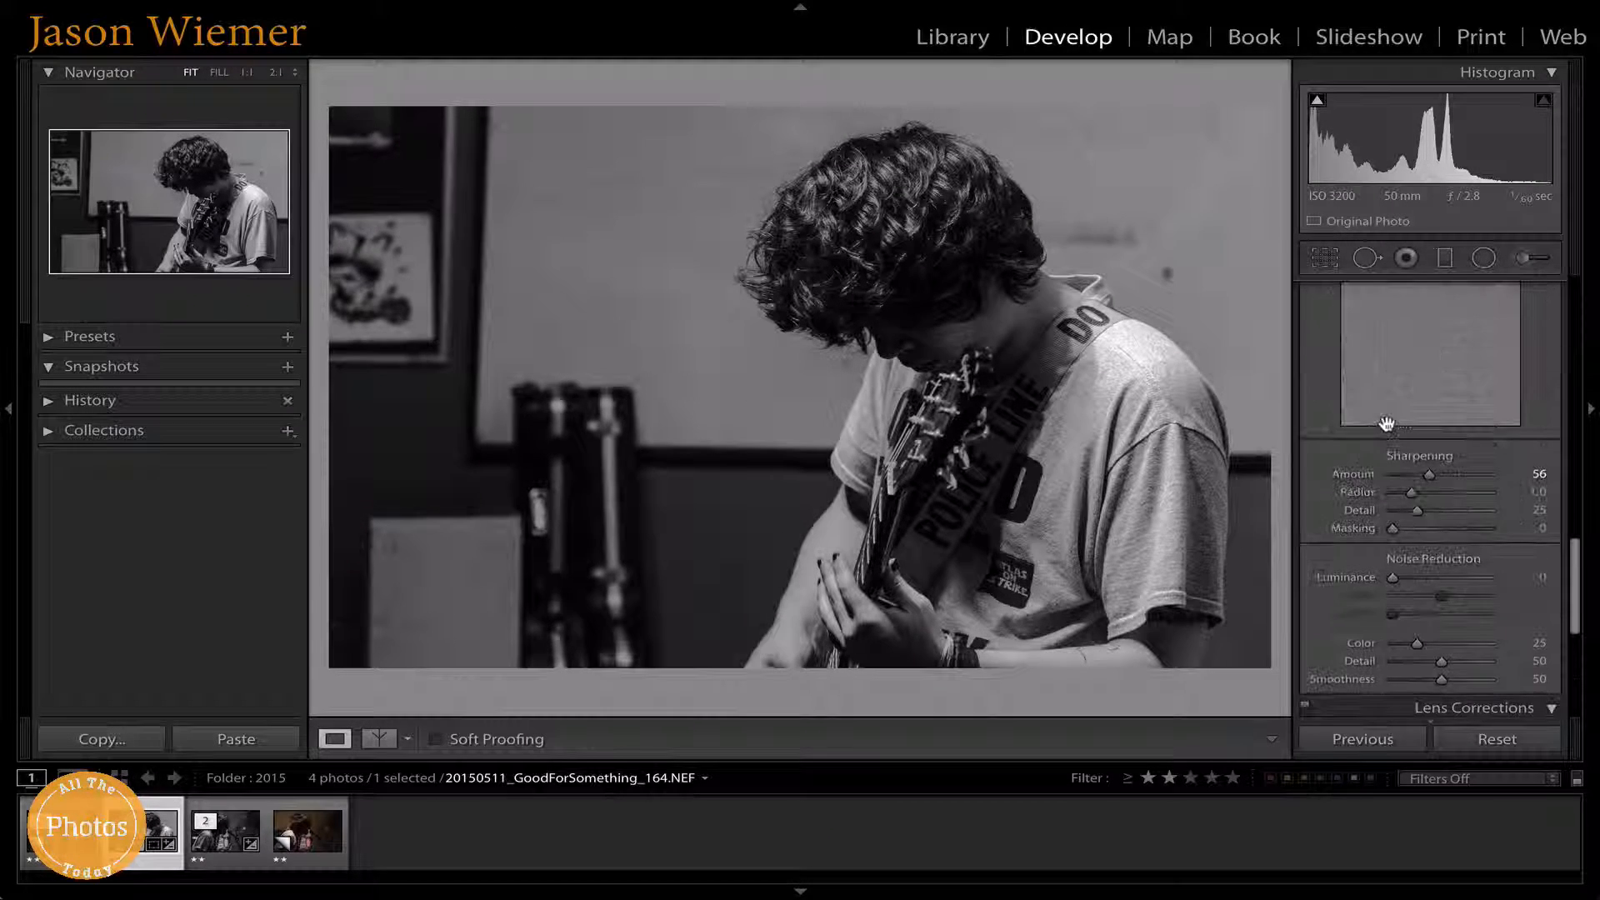
scroll(1388, 431, "down", 2)
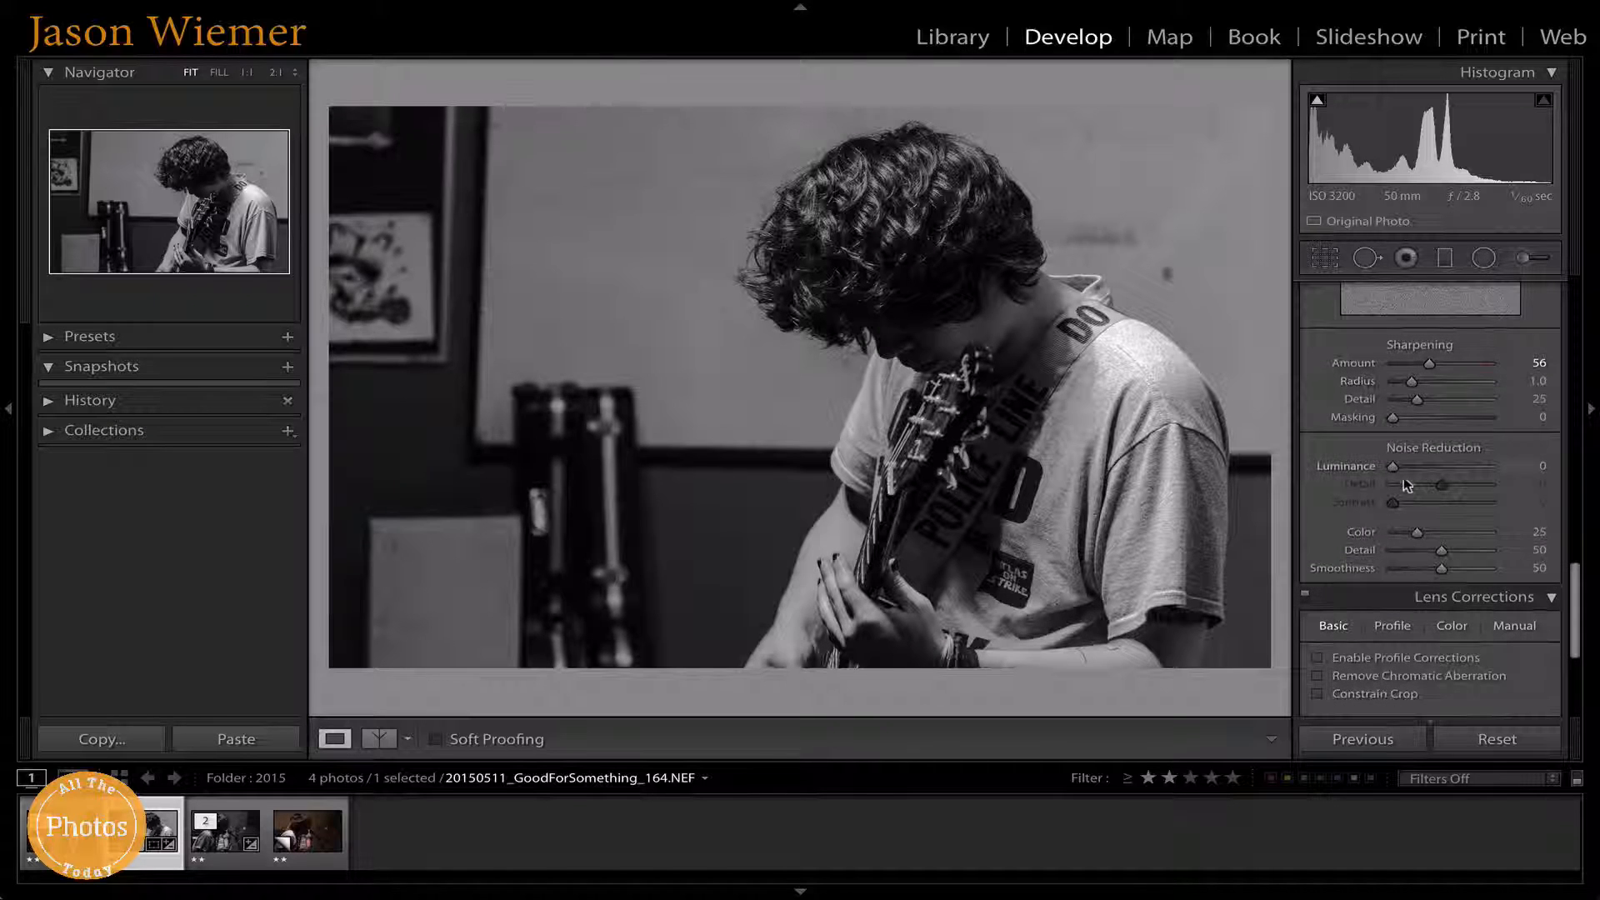
left_click_drag(1402, 473, 1430, 478)
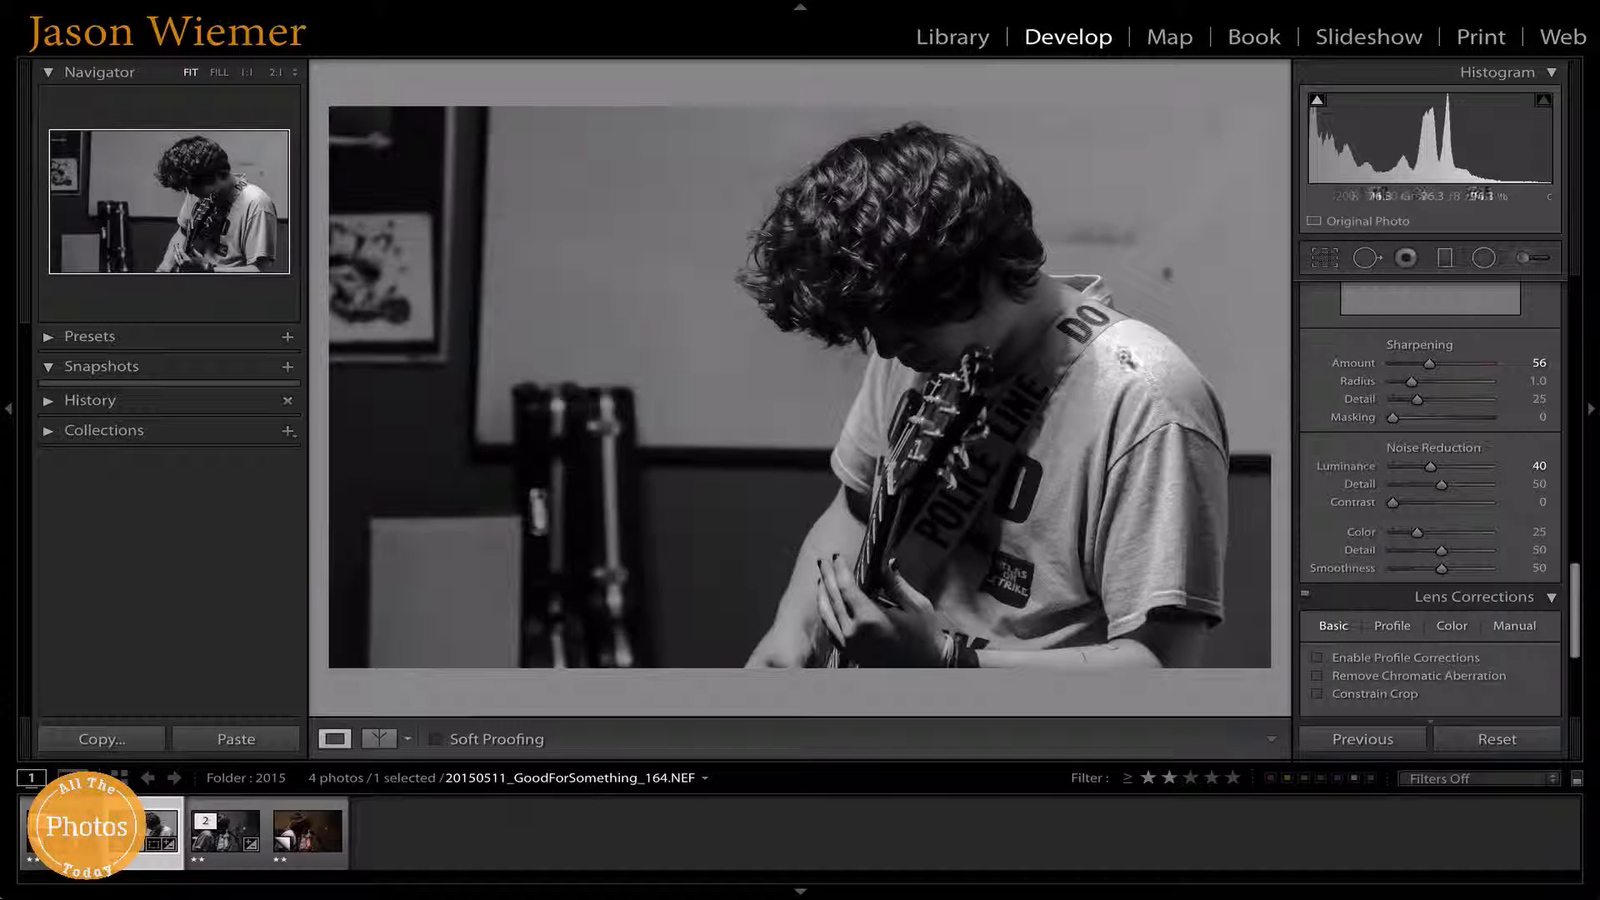
left_click(1012, 314)
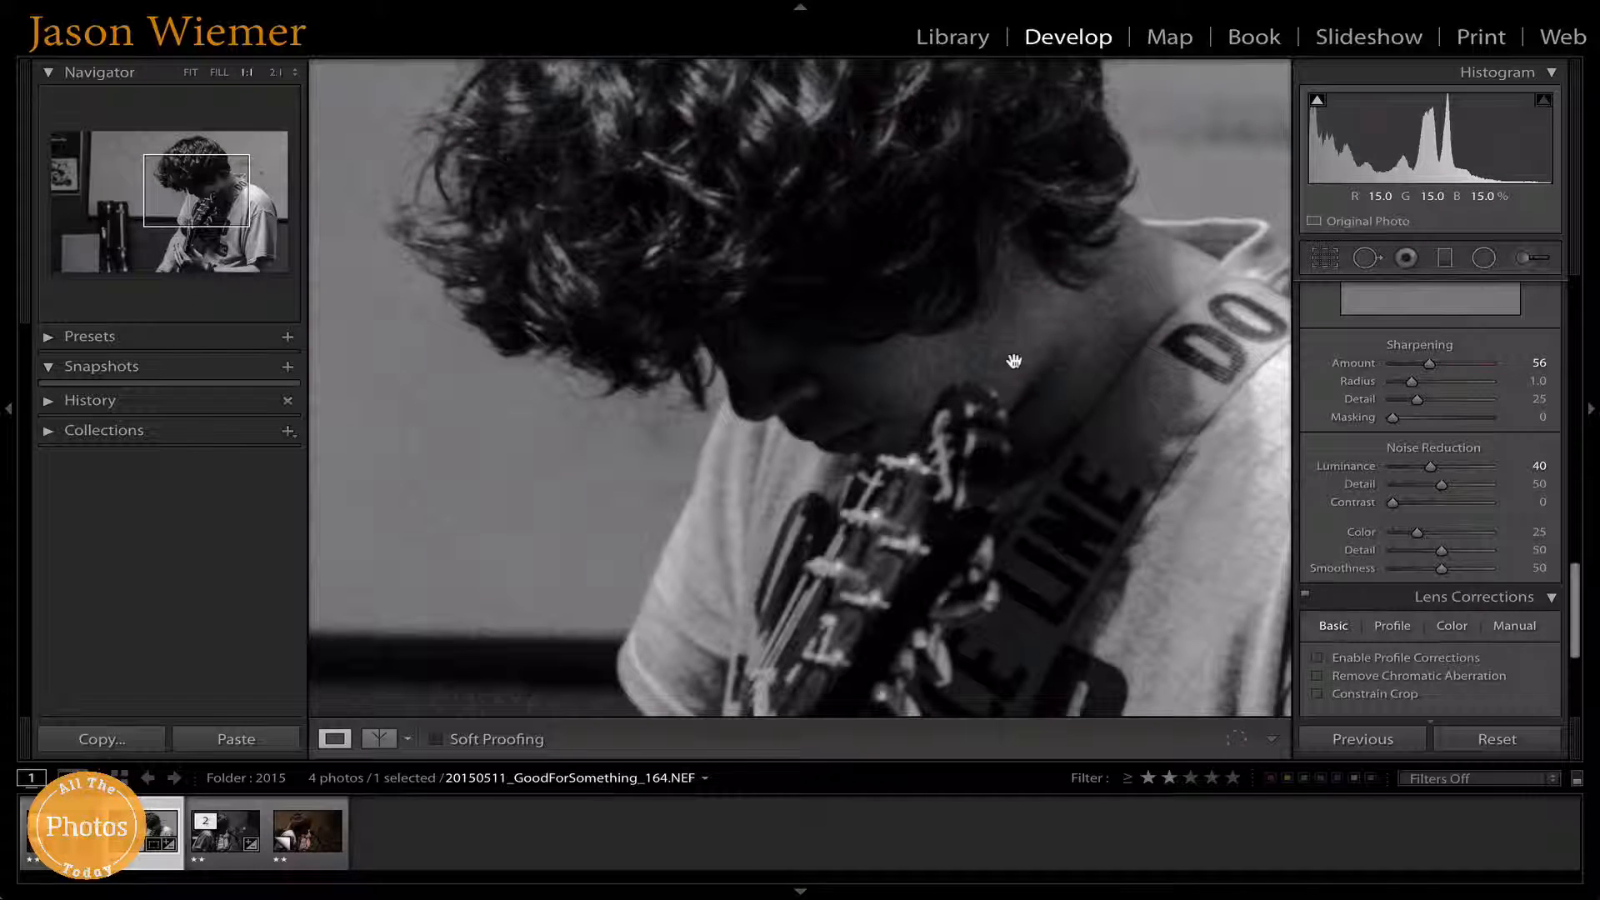
left_click(964, 296)
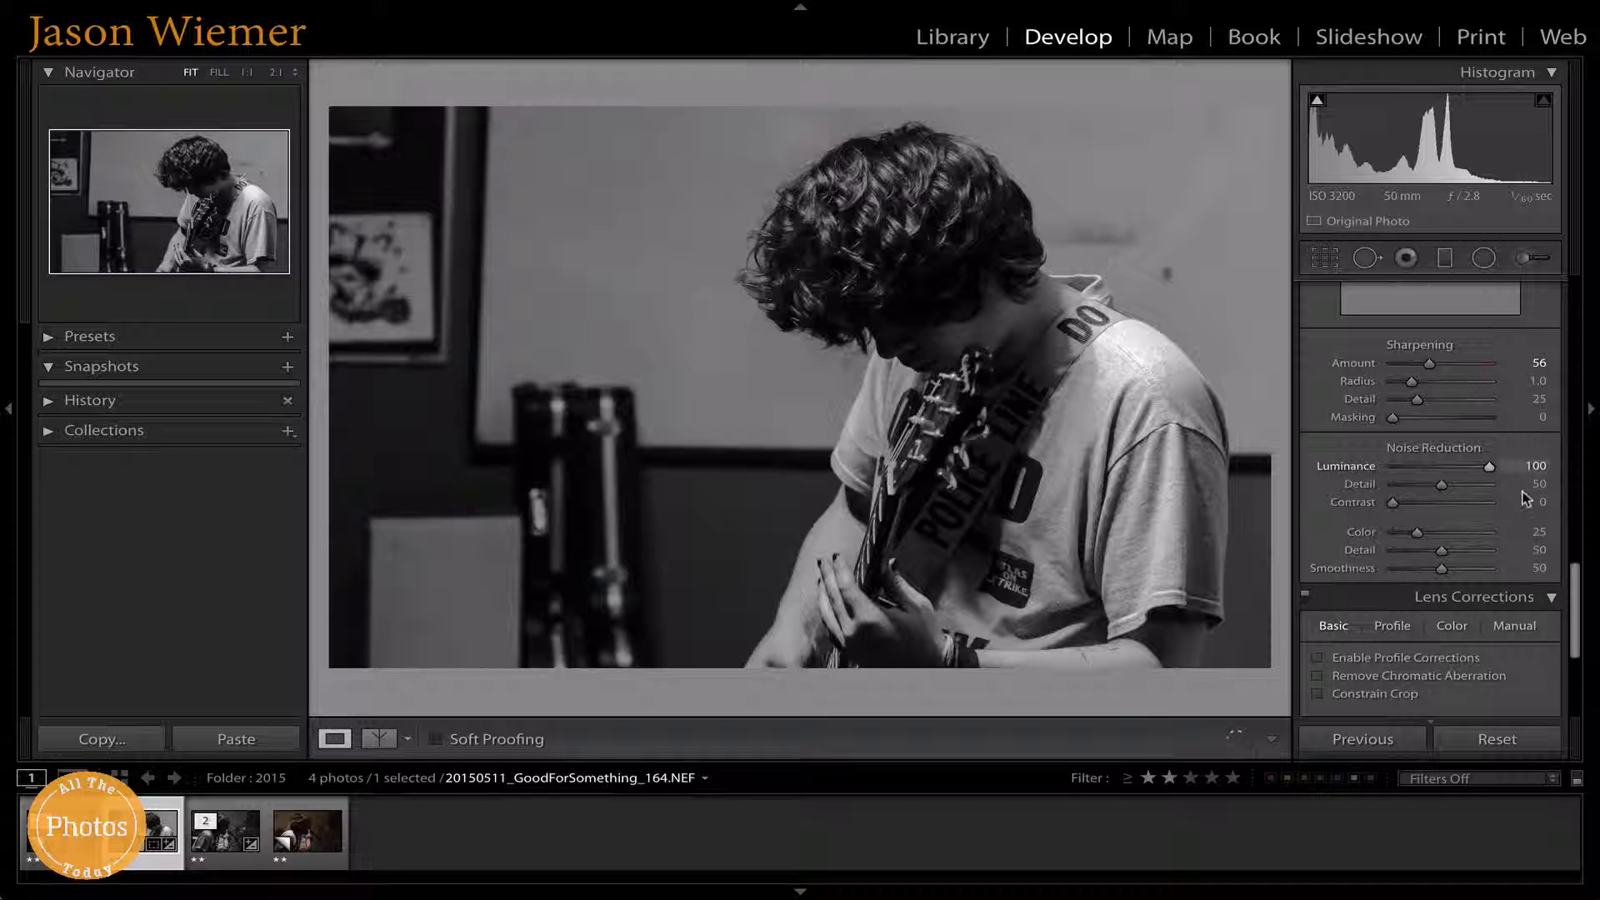
Step: Check the smoothing at Luminance 100 in a 1:1 view, reduce Luminance to 37 and return to the full photo
left_click(1020, 358)
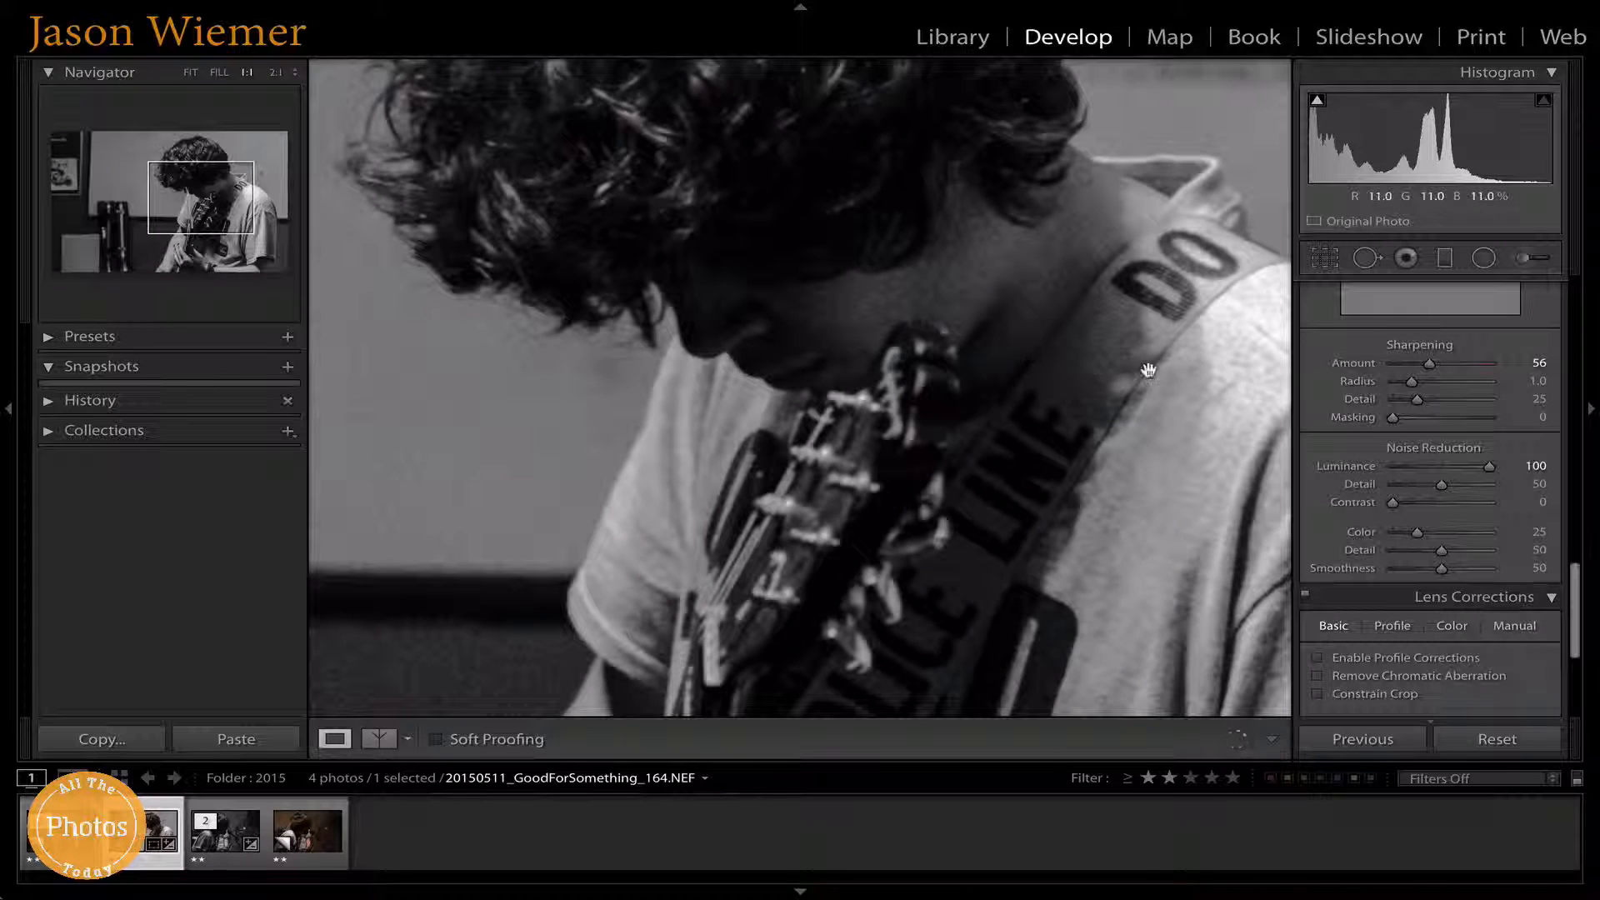
left_click(1481, 472)
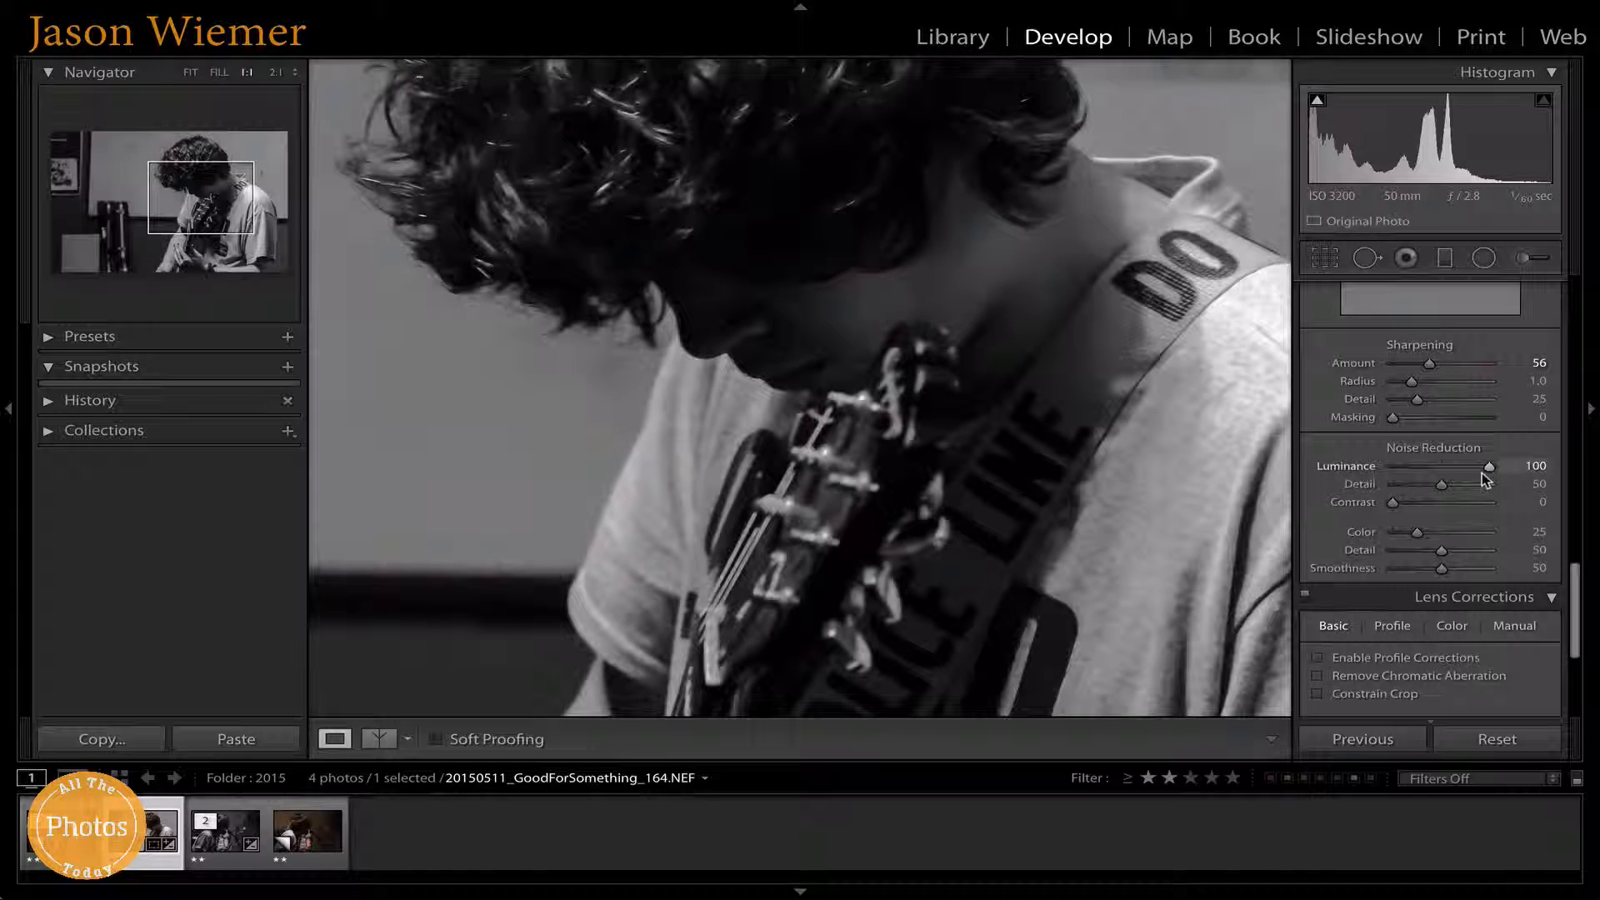
left_click_drag(1481, 473, 1418, 477)
left_click(1277, 406)
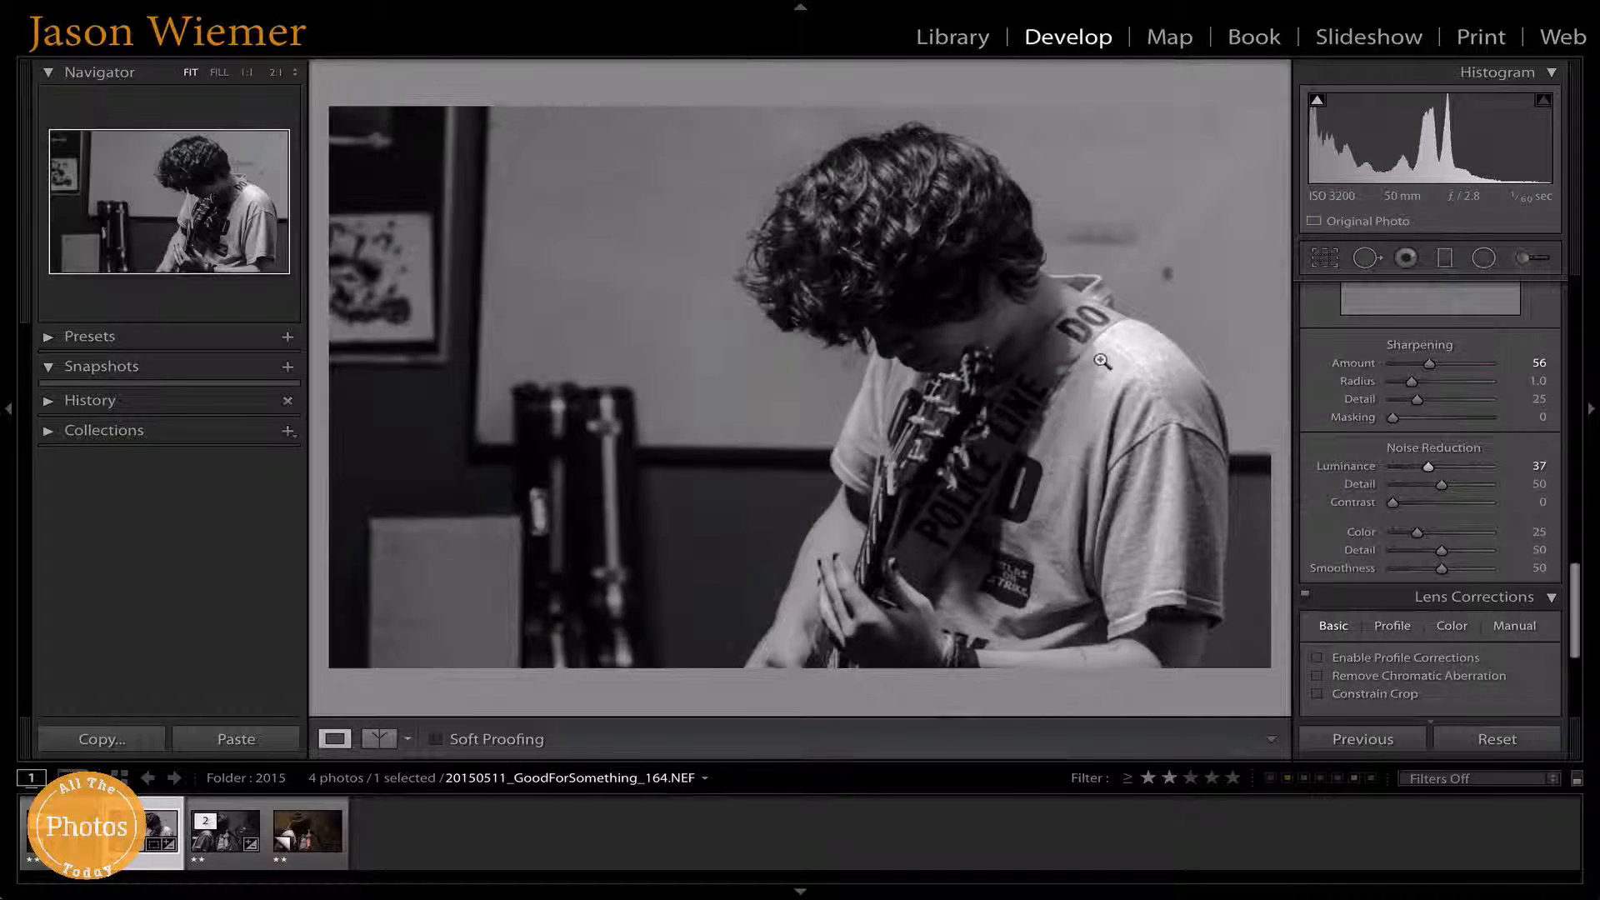
Step: Try a graduated filter across the photo starting from its right edge, with Exposure at -1.01
scroll(1358, 350, "up", 15)
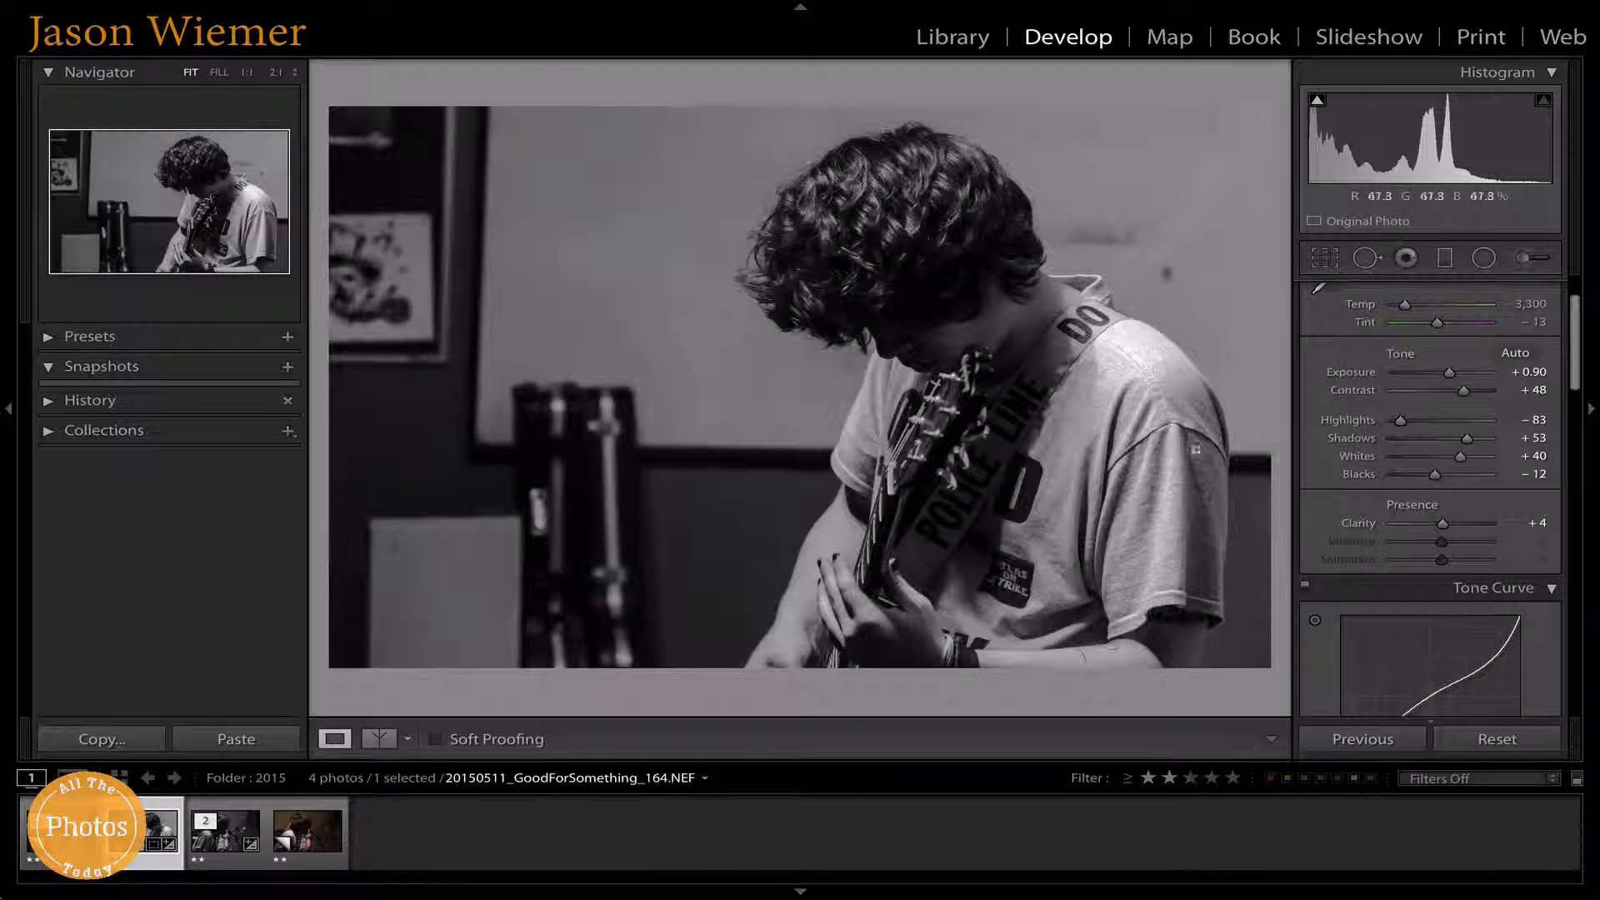
left_click(1452, 260)
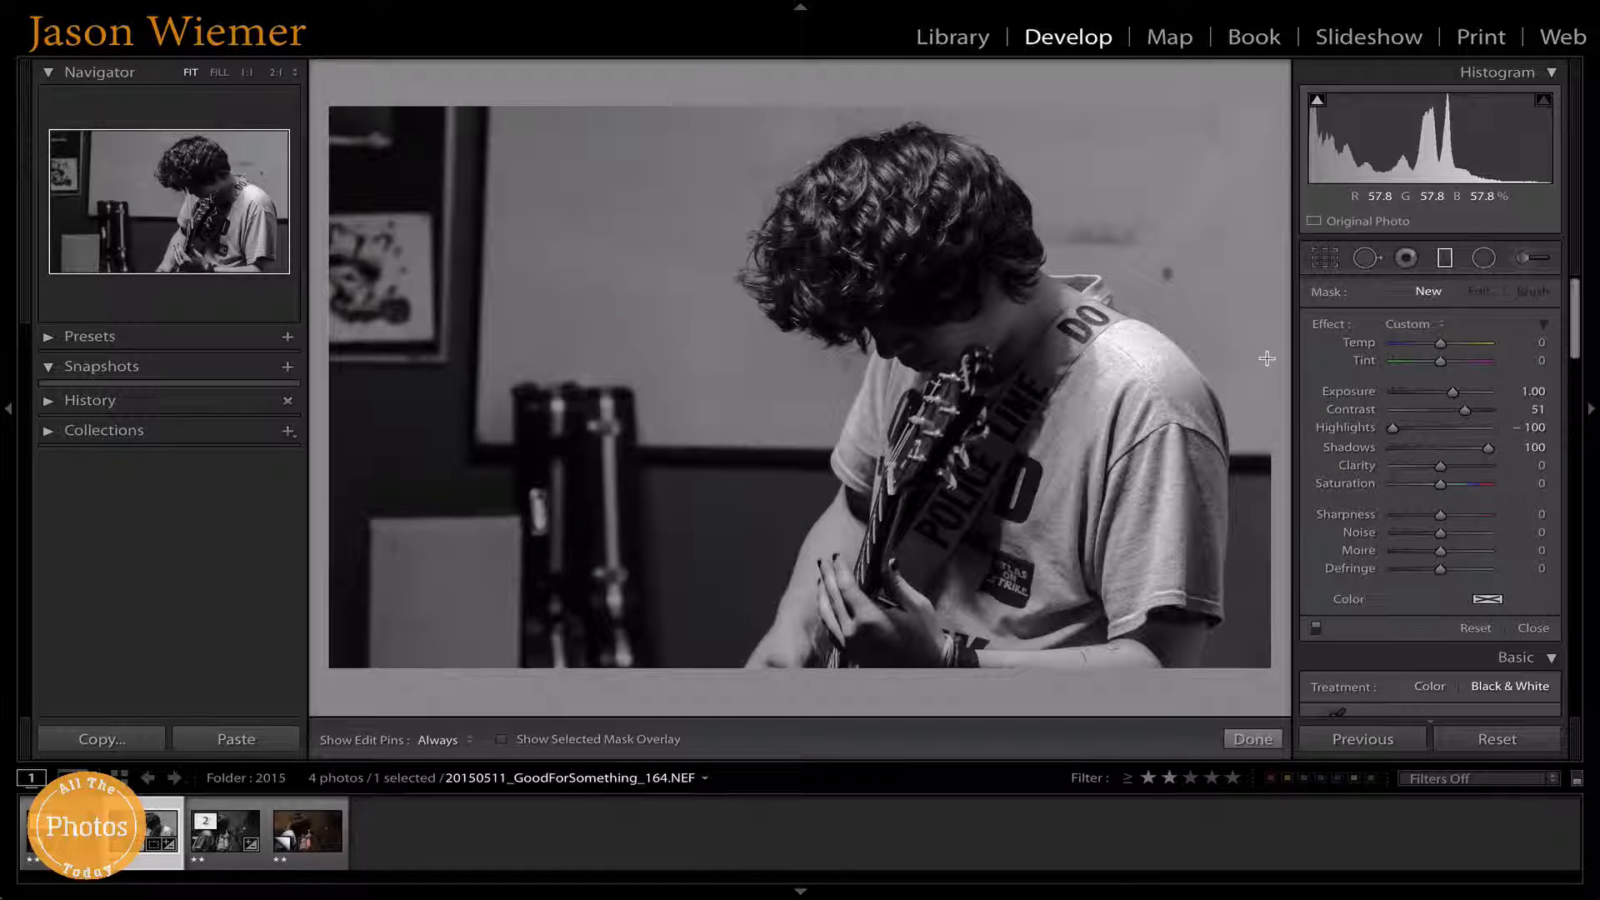
left_click_drag(1266, 357, 275, 350)
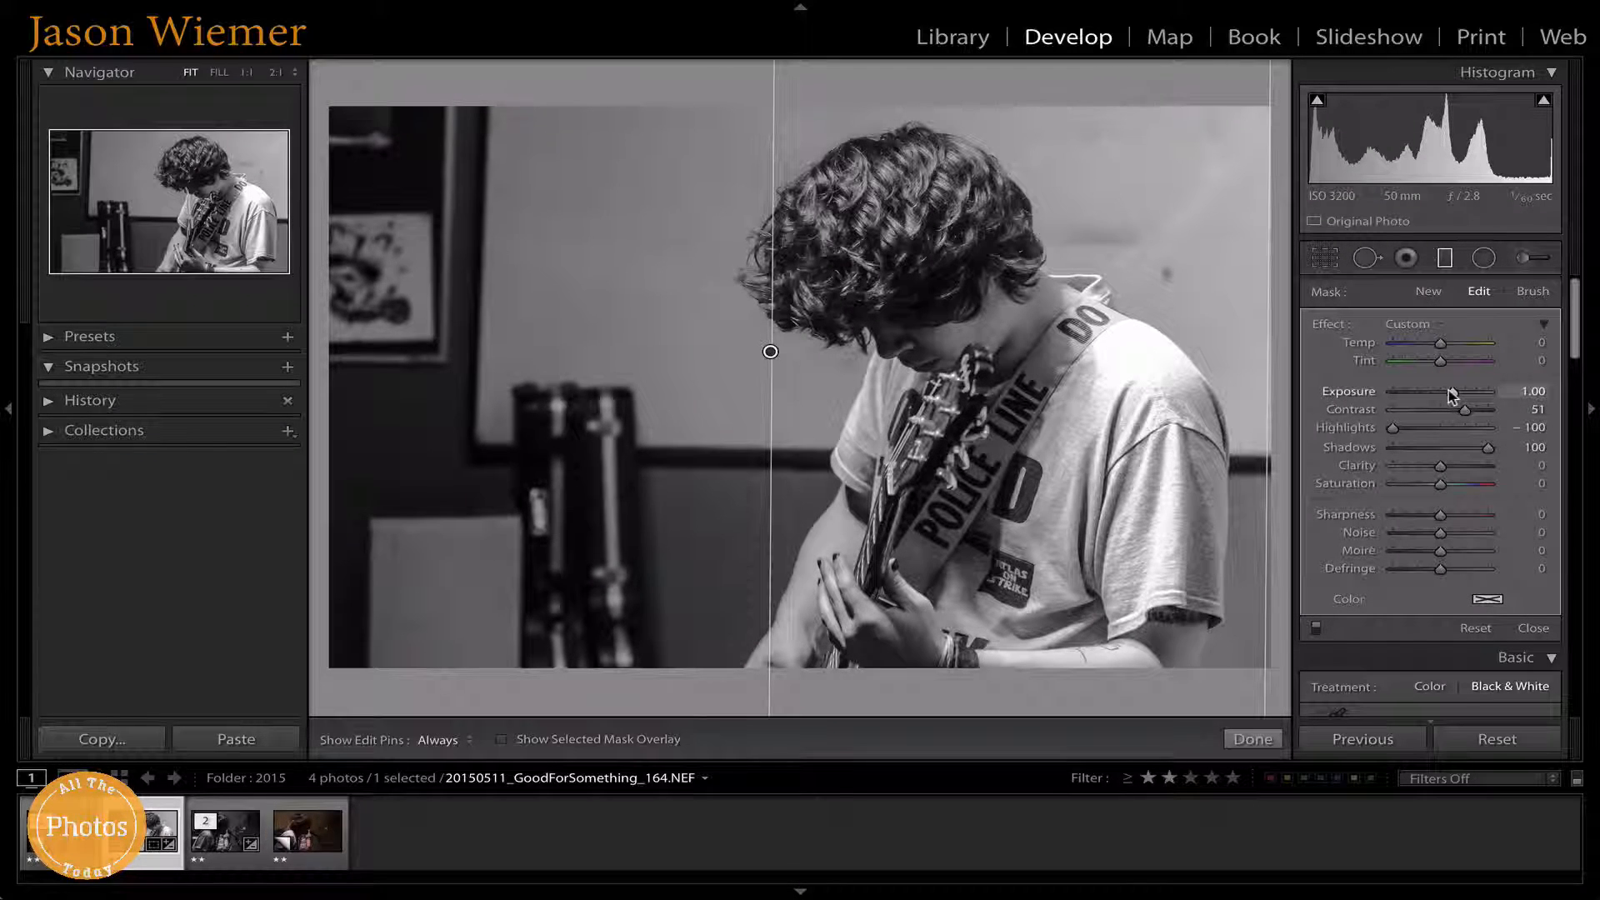
left_click_drag(1449, 390, 1423, 397)
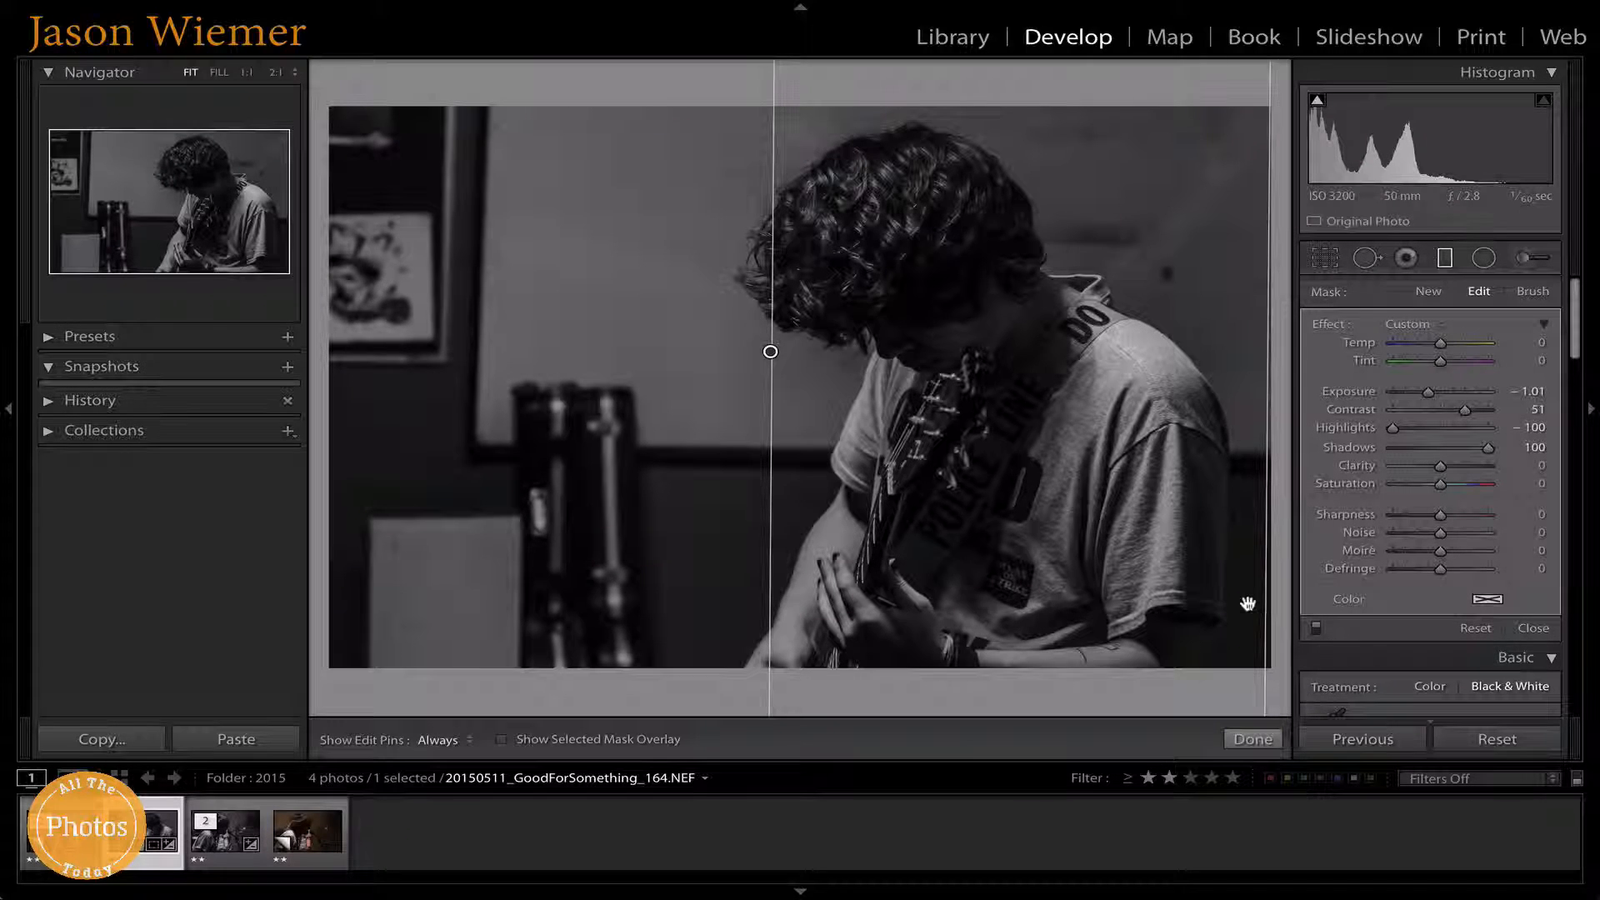
Step: Undo the graduated filter with its exposure change, as well as the last Luminance adjustment
key("ctrl+z")
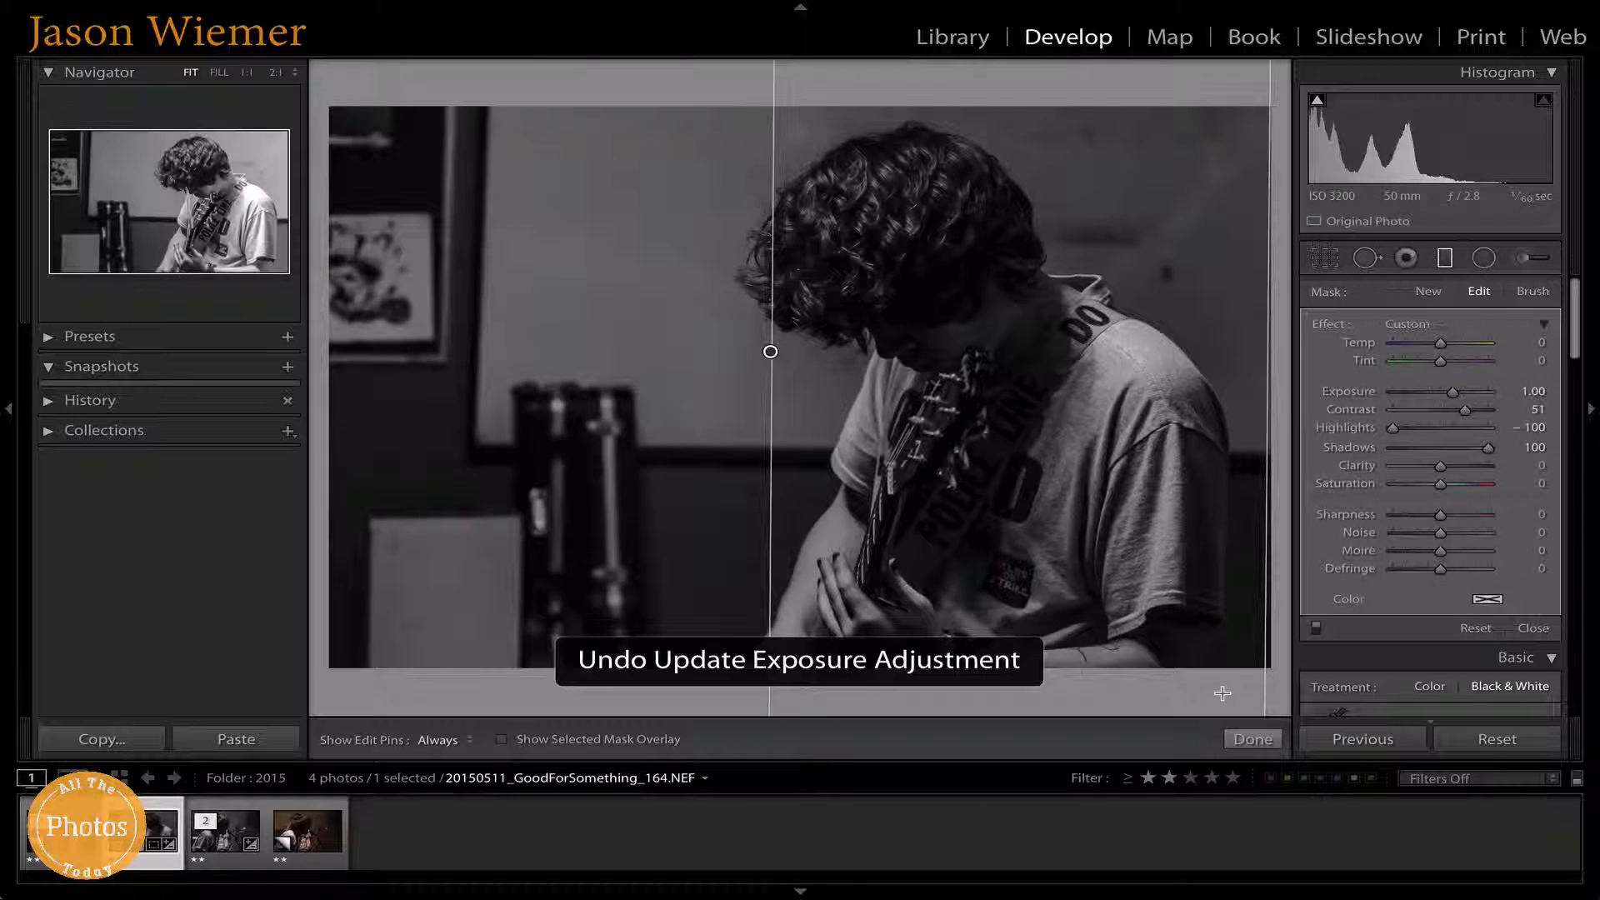
key("ctrl+z")
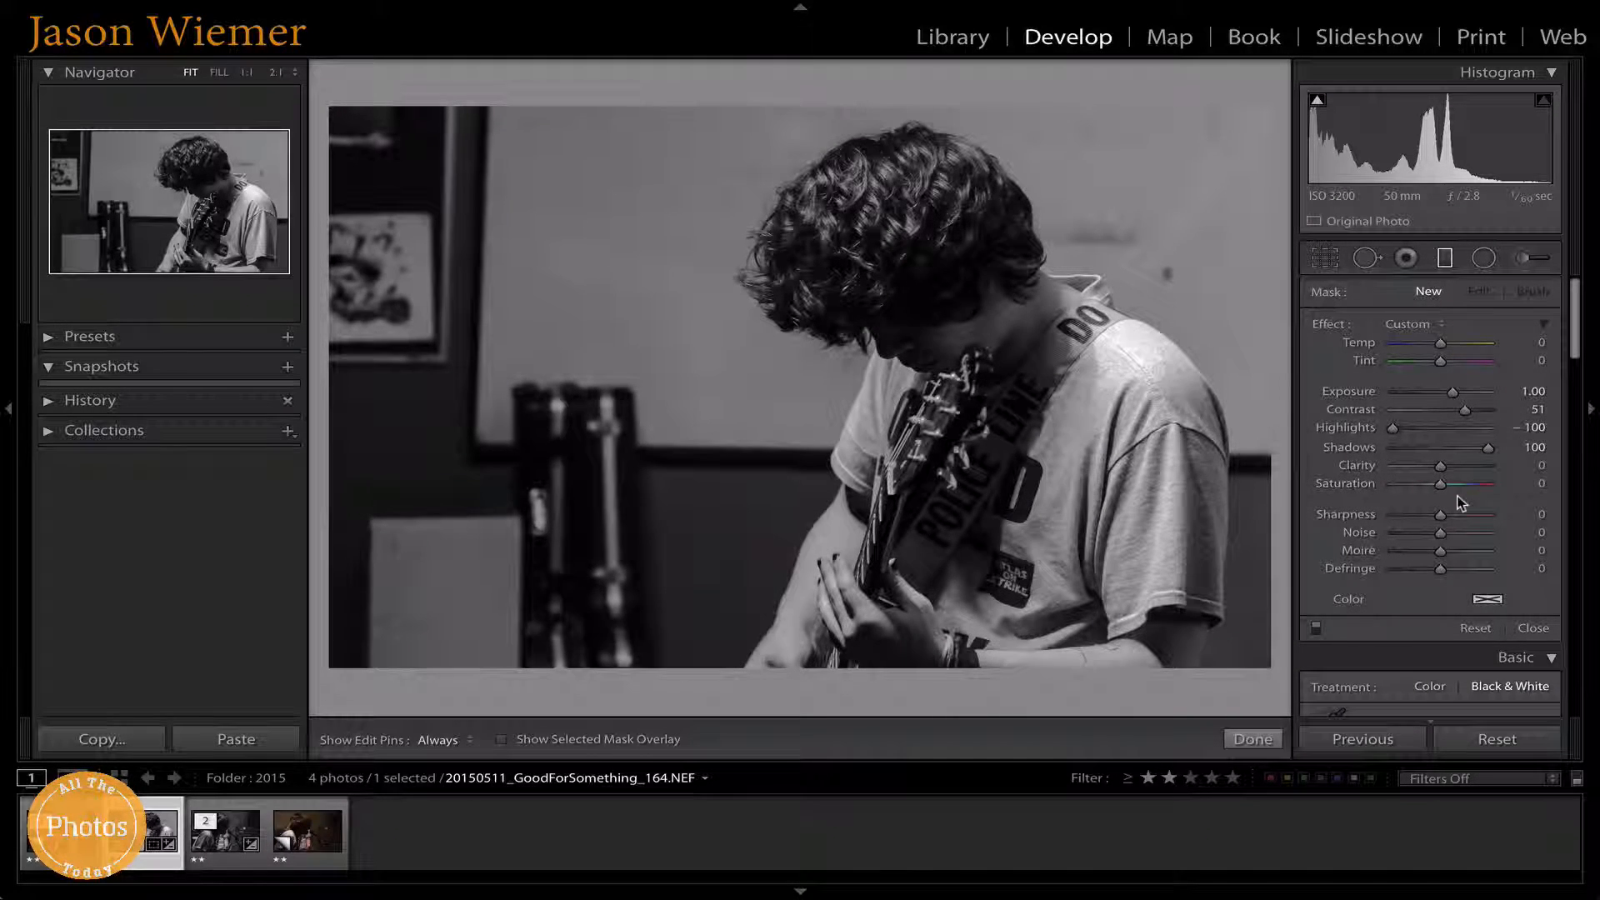
key("ctrl+z")
Step: Reduce the Noise Reduction Luminance again from its maximum to a moderate level
scroll(1416, 467, "down", 15)
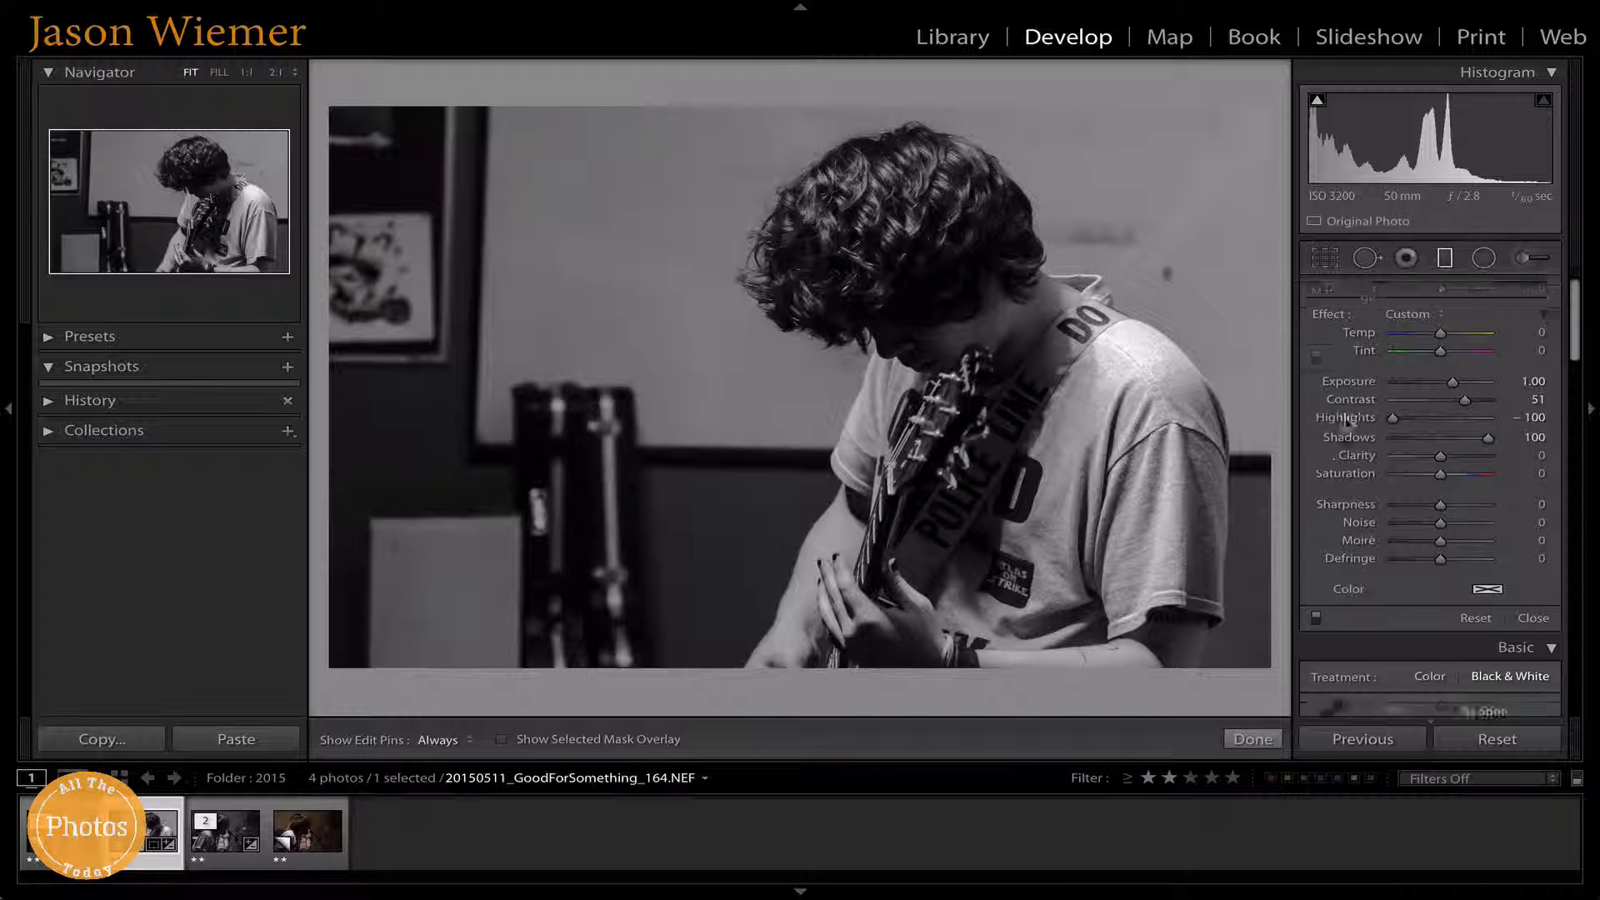
scroll(1350, 433, "up", 1)
scroll(1349, 432, "down", 5)
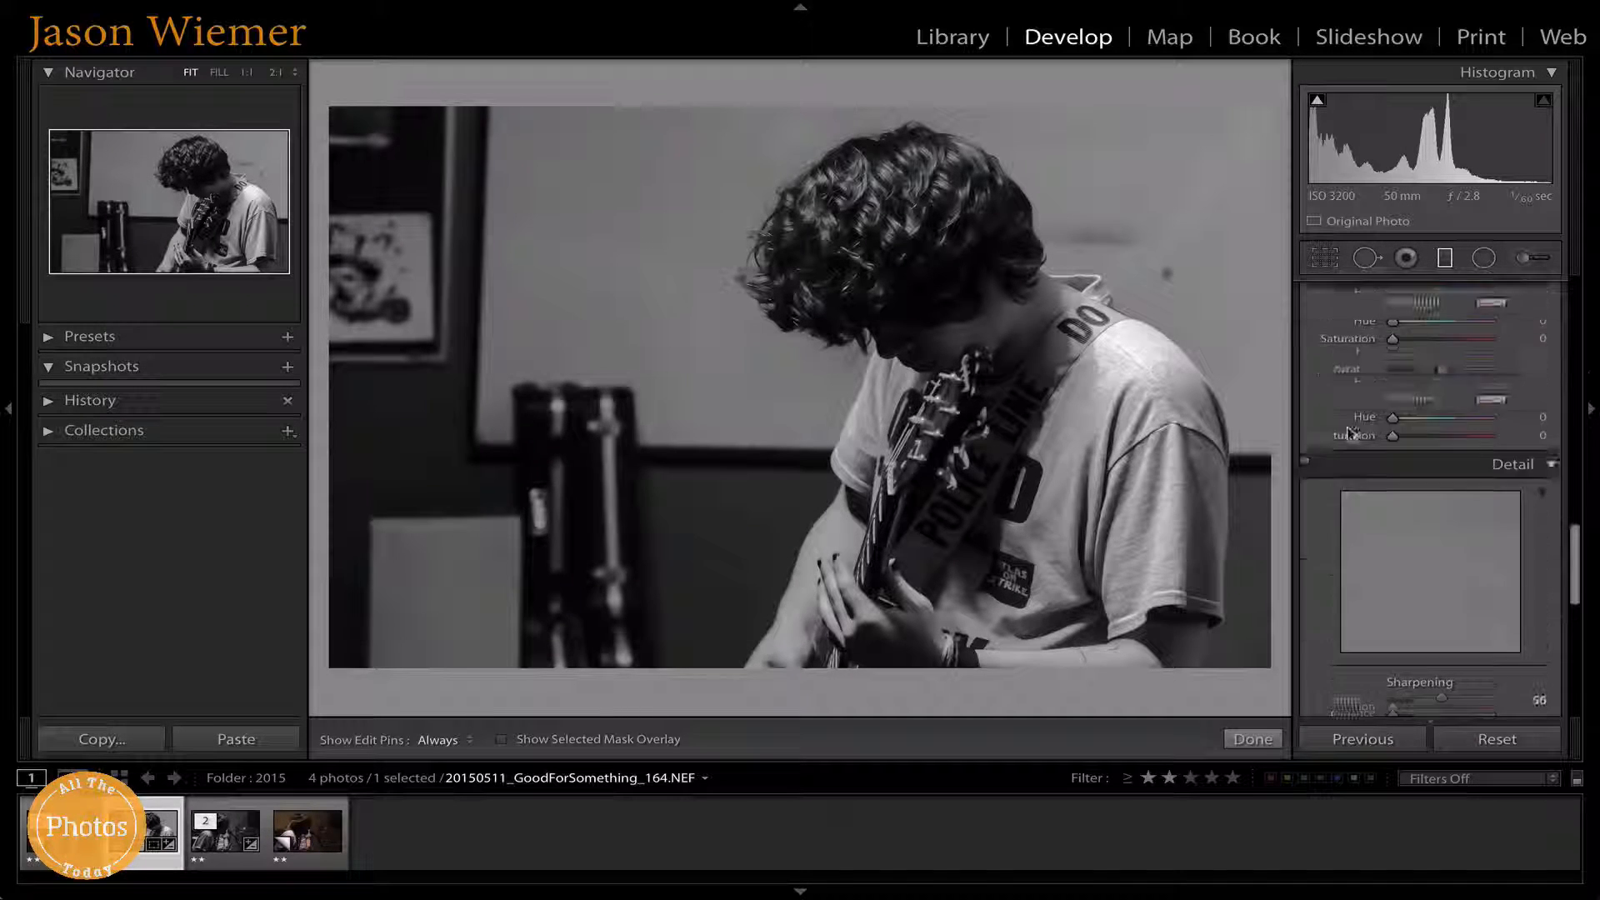
scroll(1349, 431, "up", 6)
scroll(1349, 433, "down", 6)
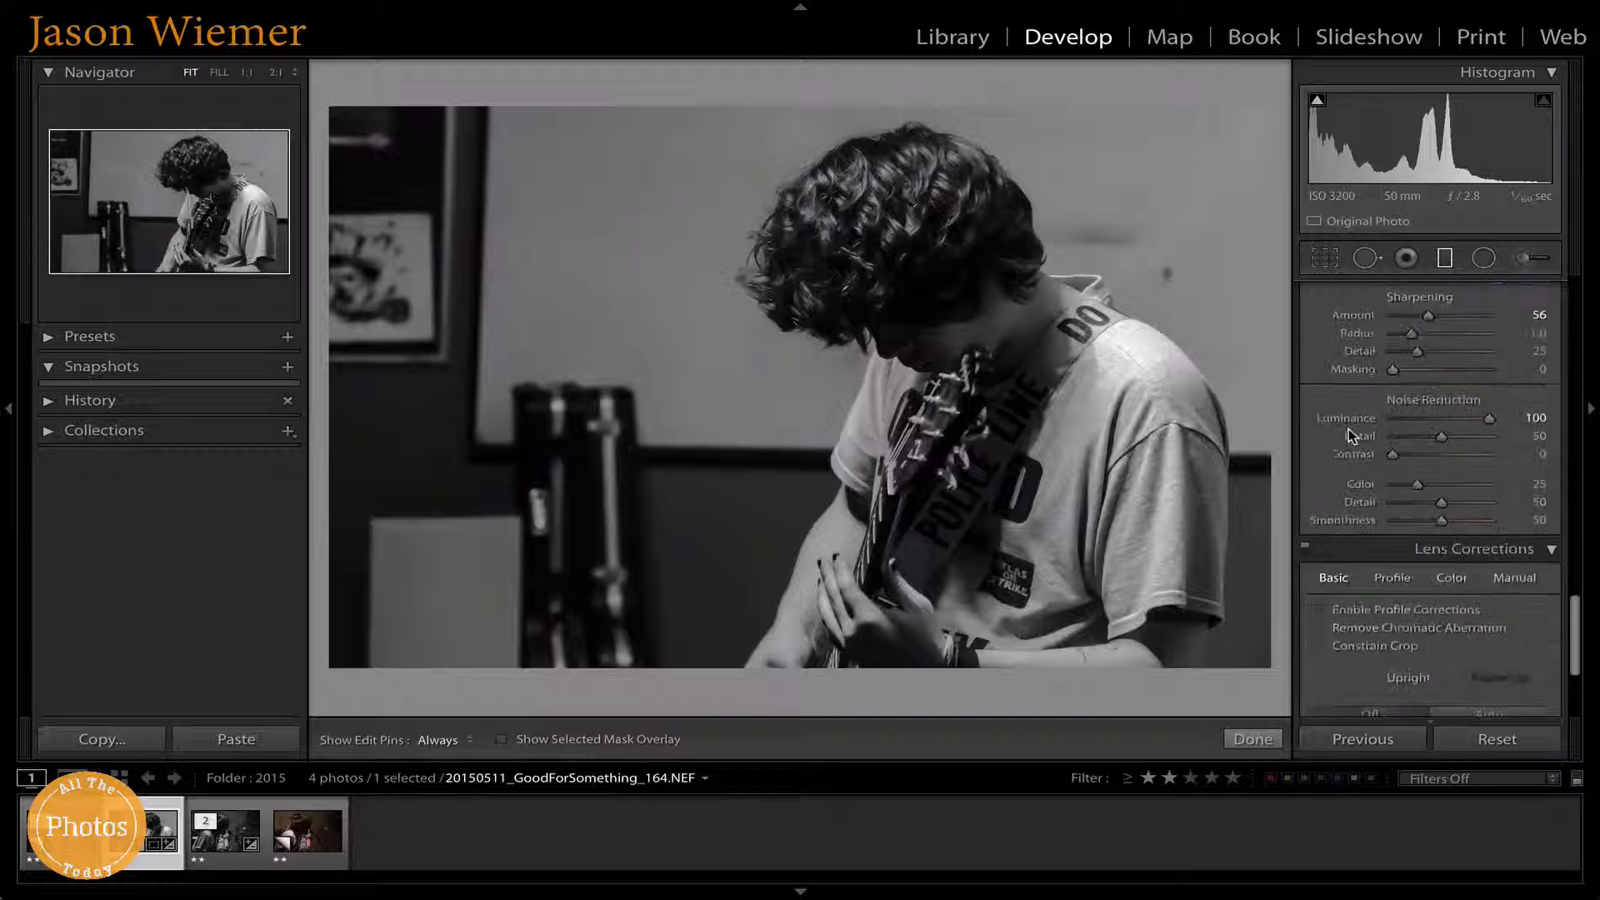
scroll(1349, 432, "up", 1)
scroll(1349, 432, "down", 2)
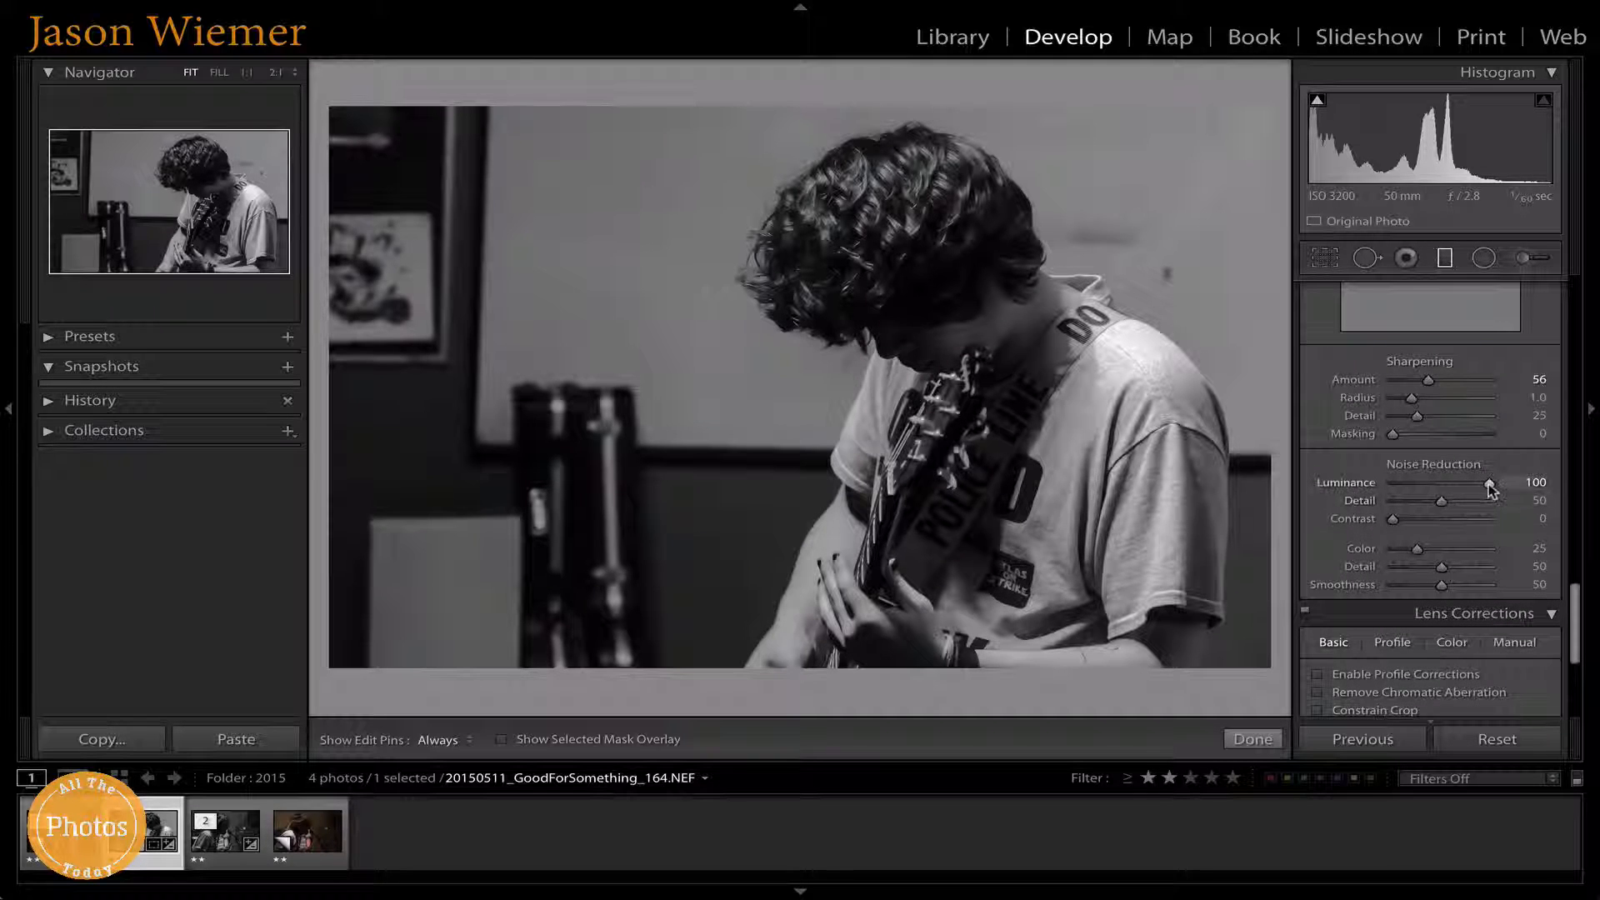
left_click_drag(1488, 483, 1429, 491)
Step: Paint an Adjustment Brush mask over the bright shoulder of the guitarist's T-shirt
scroll(1437, 500, "up", 6)
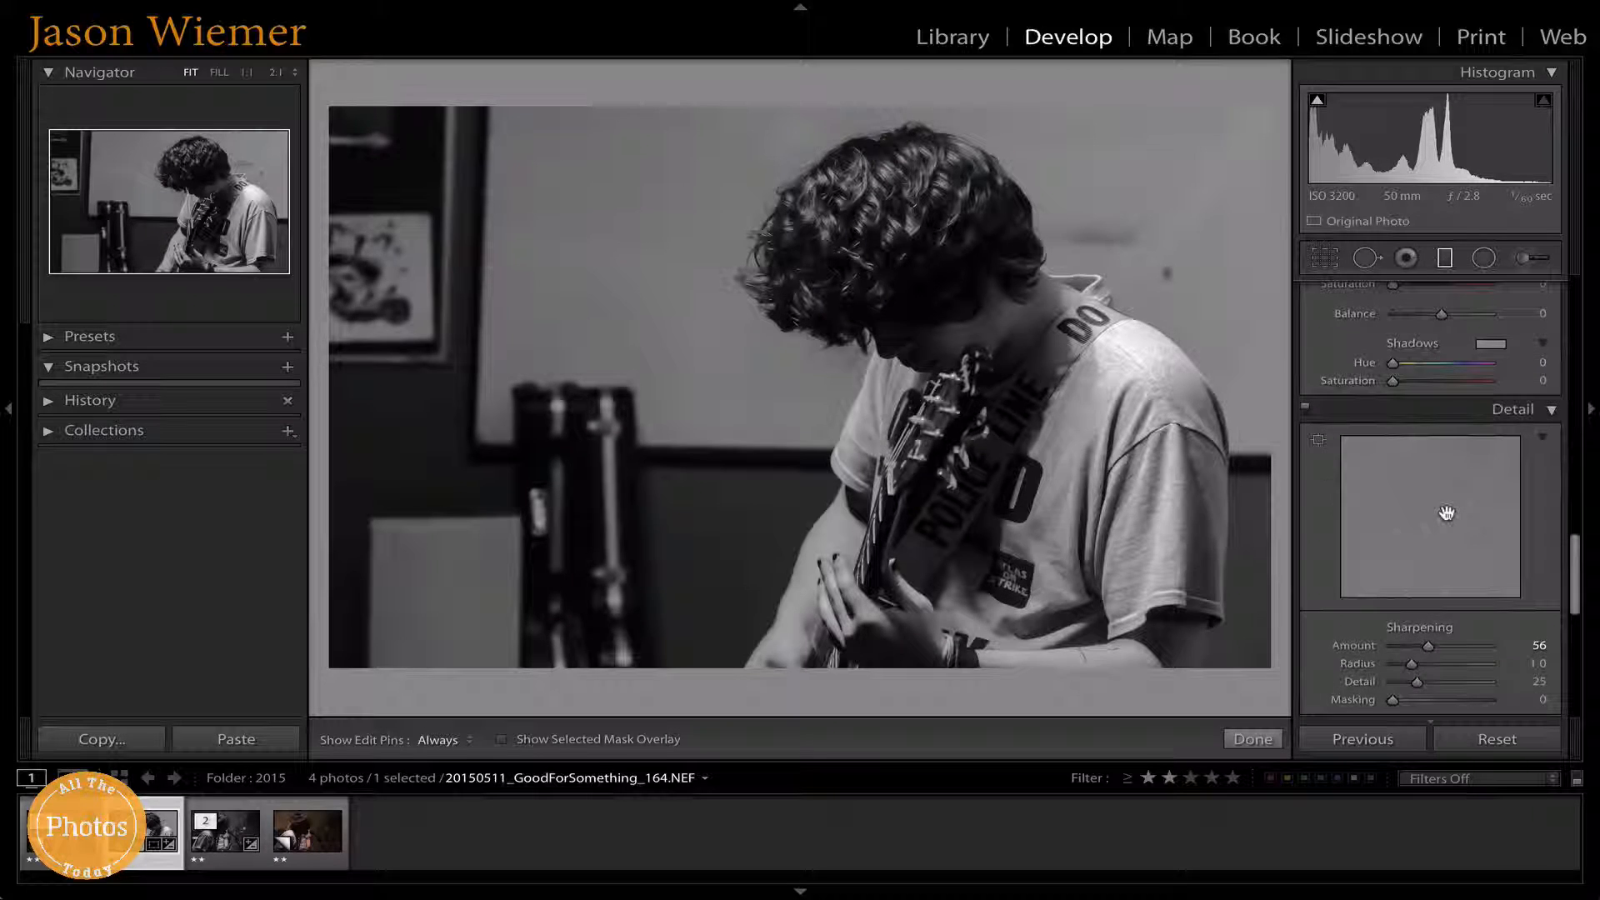
scroll(1445, 511, "up", 4)
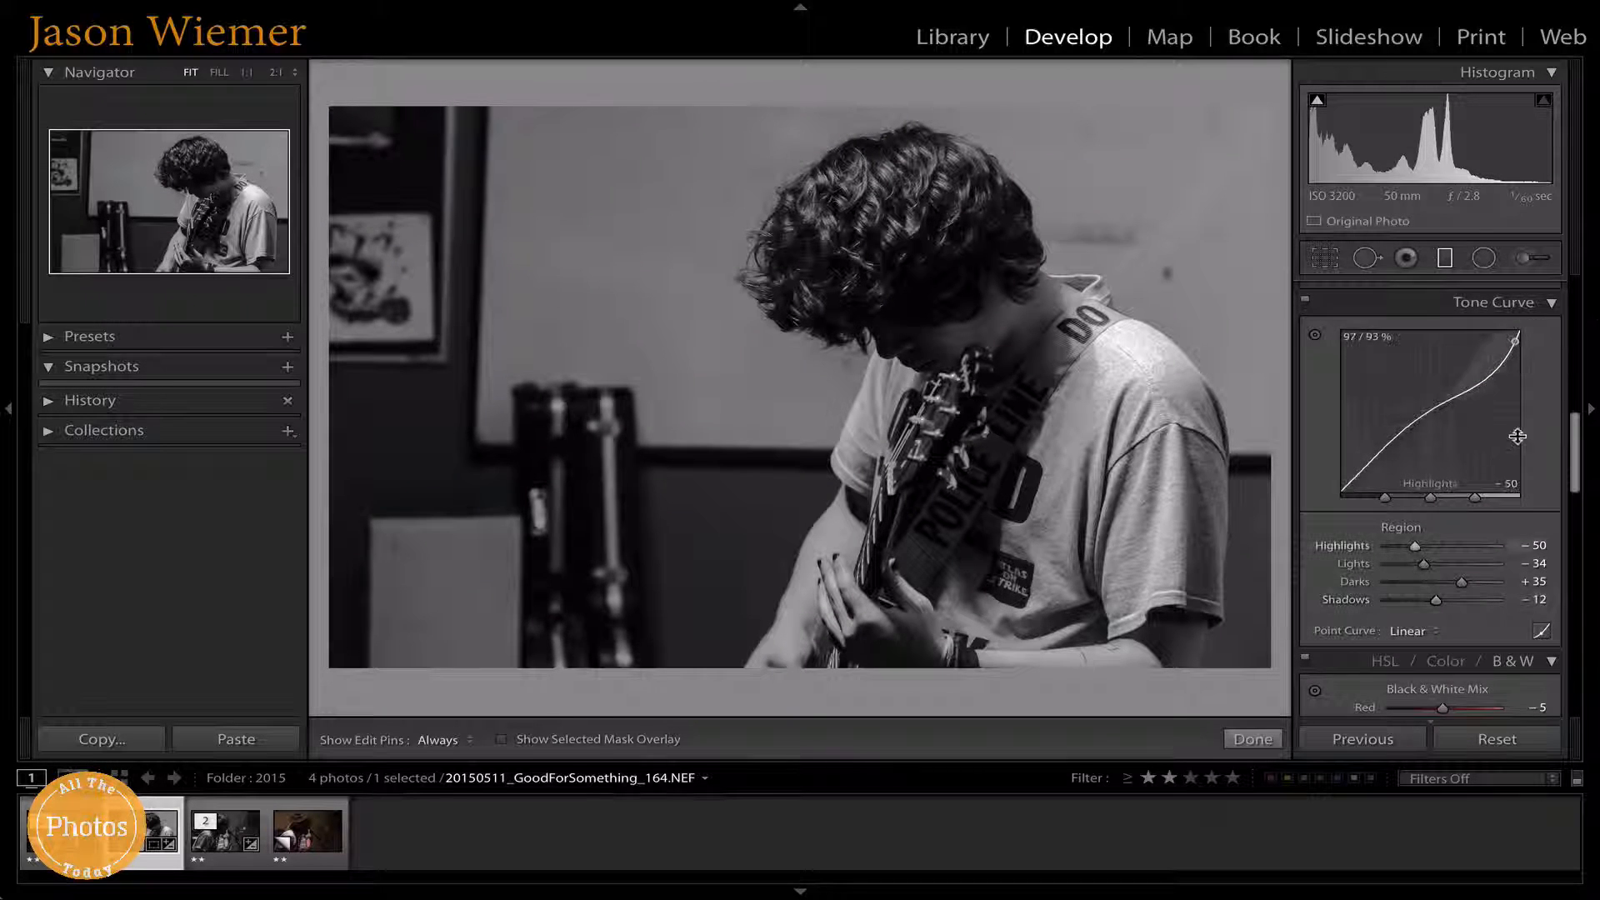
scroll(1435, 444, "up", 8)
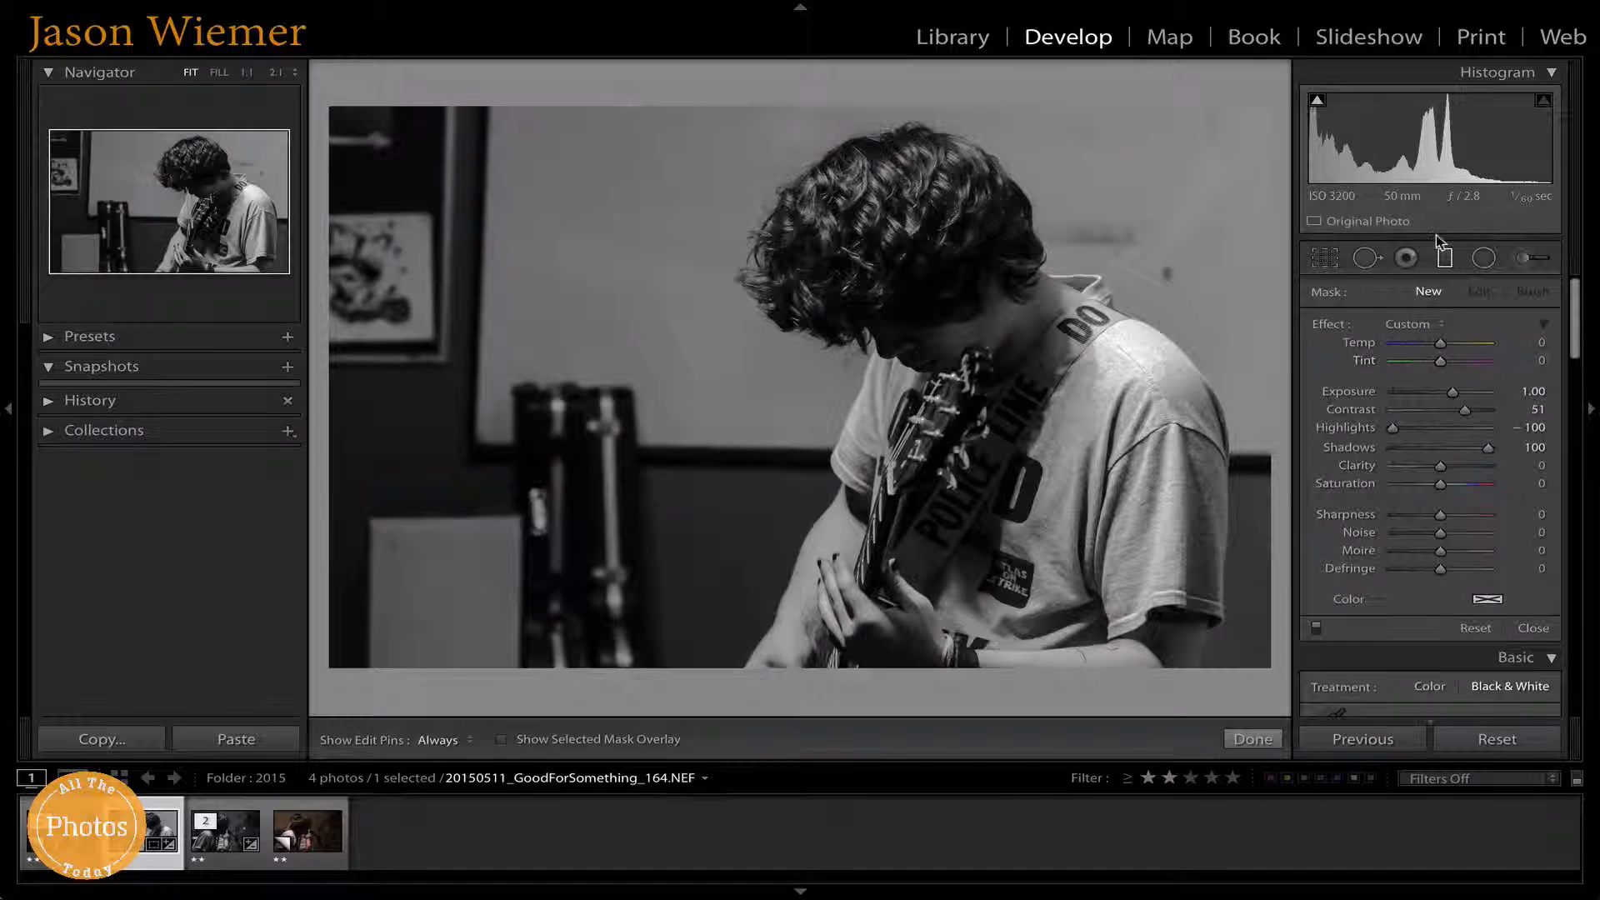
left_click(1541, 258)
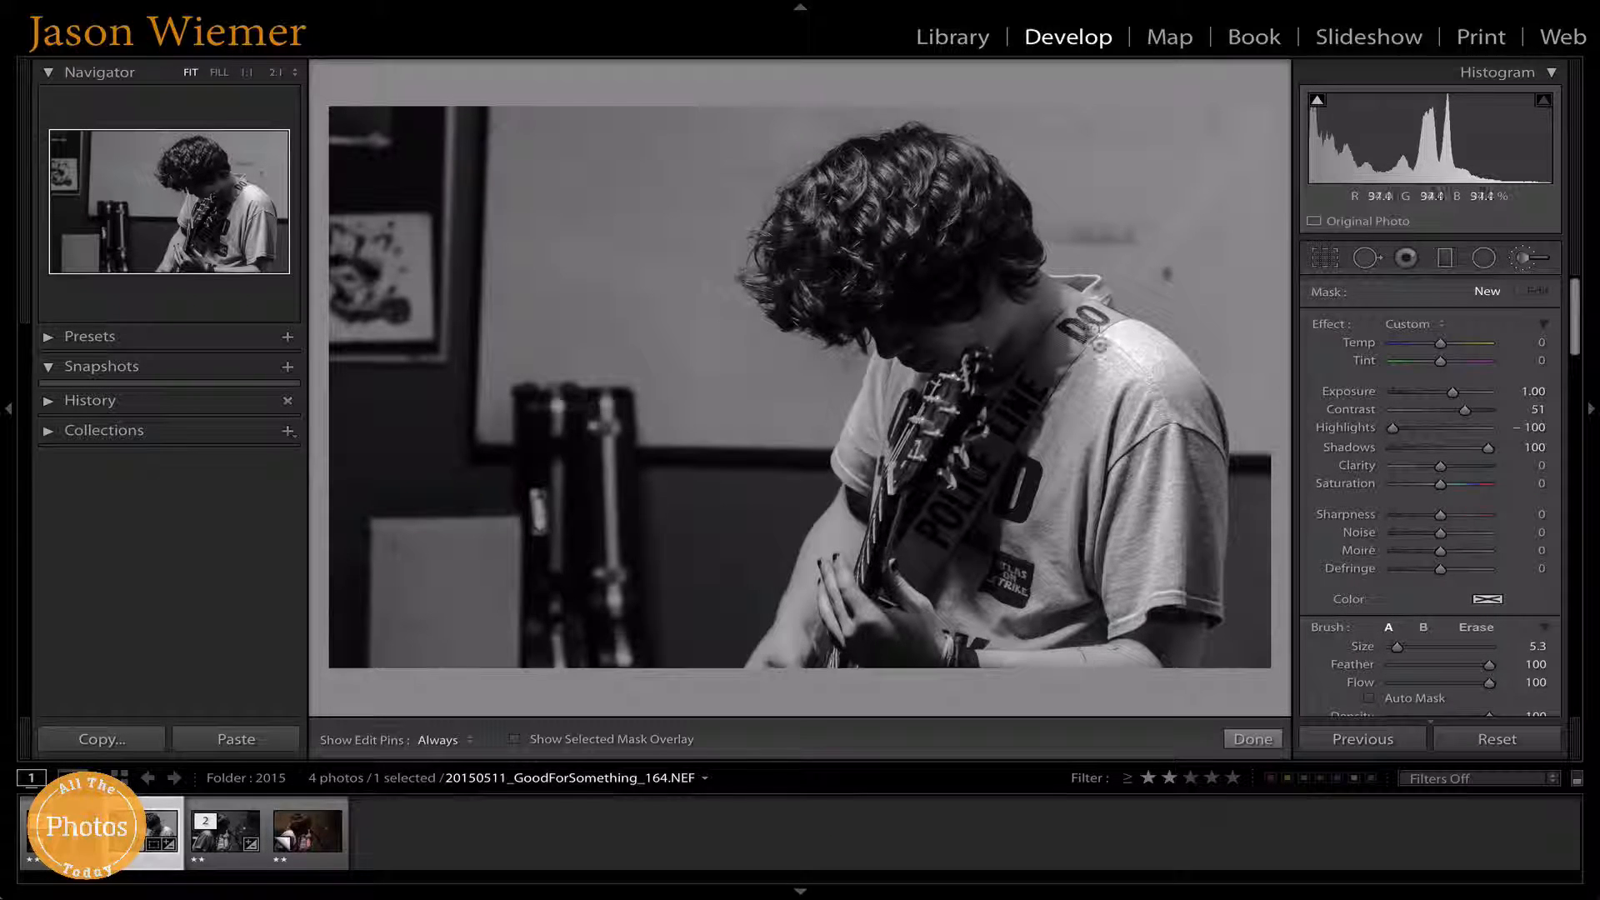
left_click_drag(1193, 392, 1154, 380)
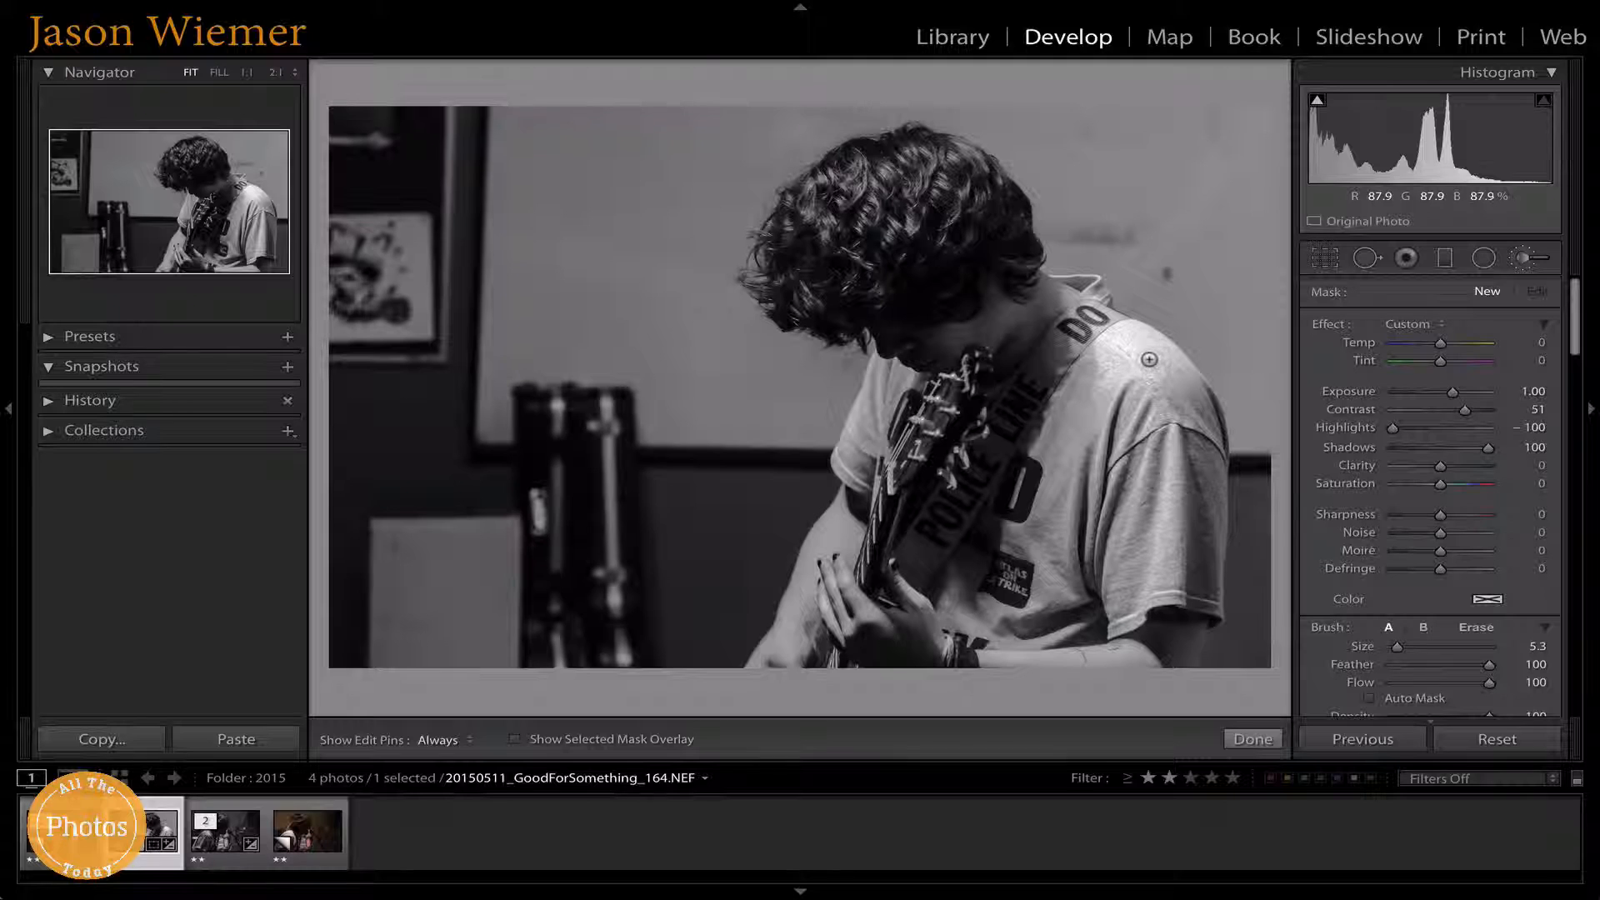
key("h")
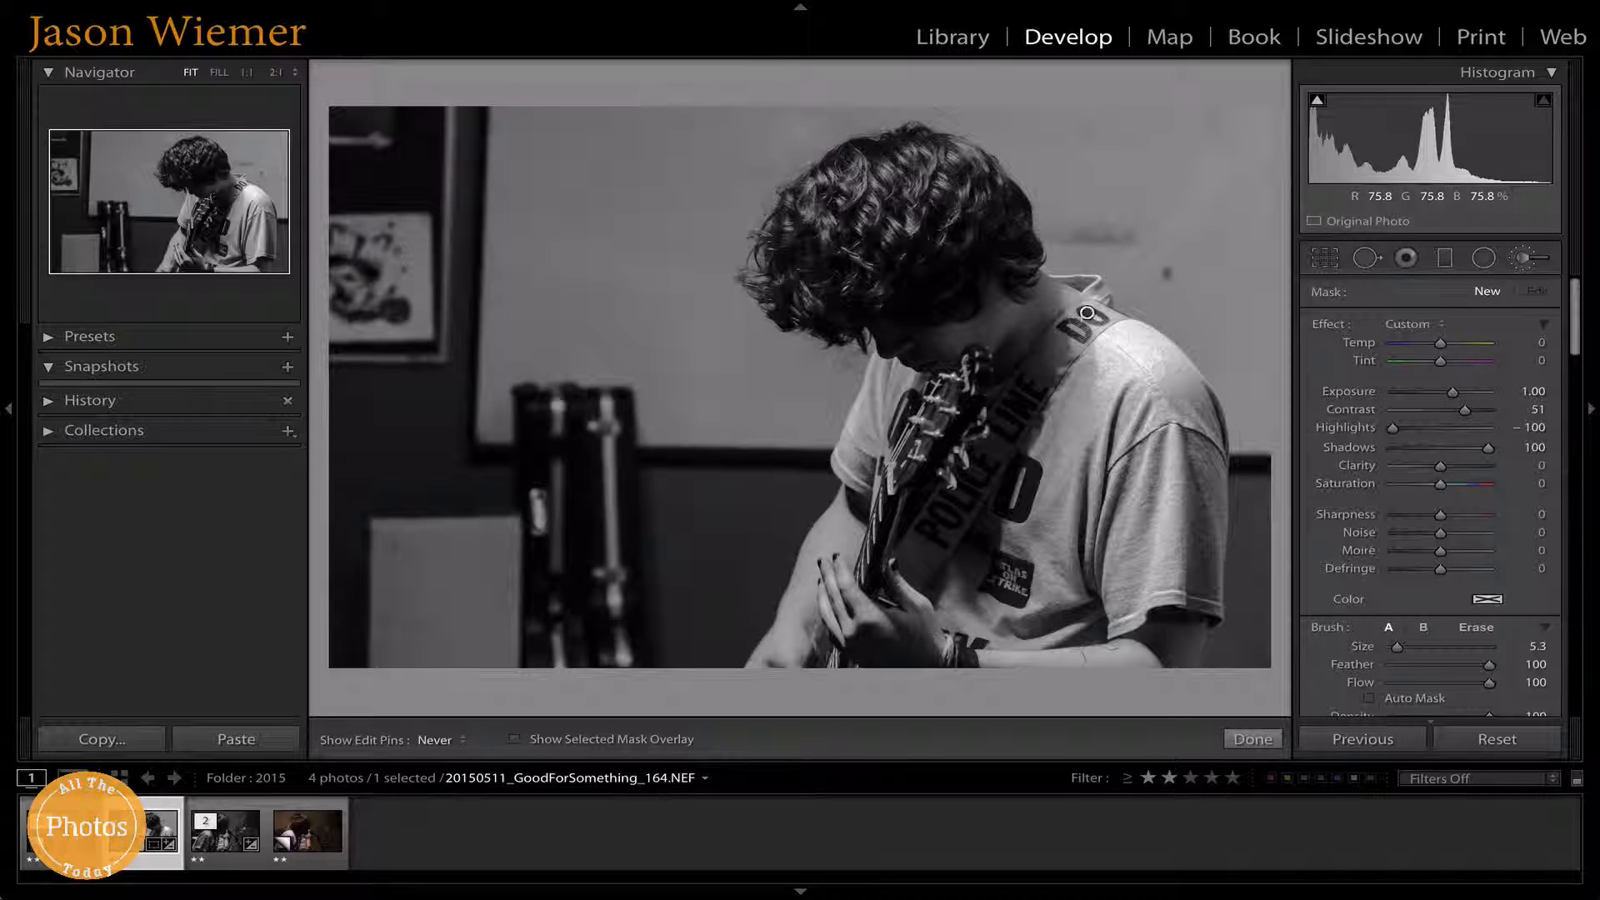
mouse_move(1087, 313)
left_mouse_down()
mouse_move(1110, 334)
mouse_move(1117, 388)
mouse_move(1142, 350)
left_mouse_up()
Step: Darken the brushed shoulder area by setting the mask's Exposure to -0.74, with the edit pins shown
key("h")
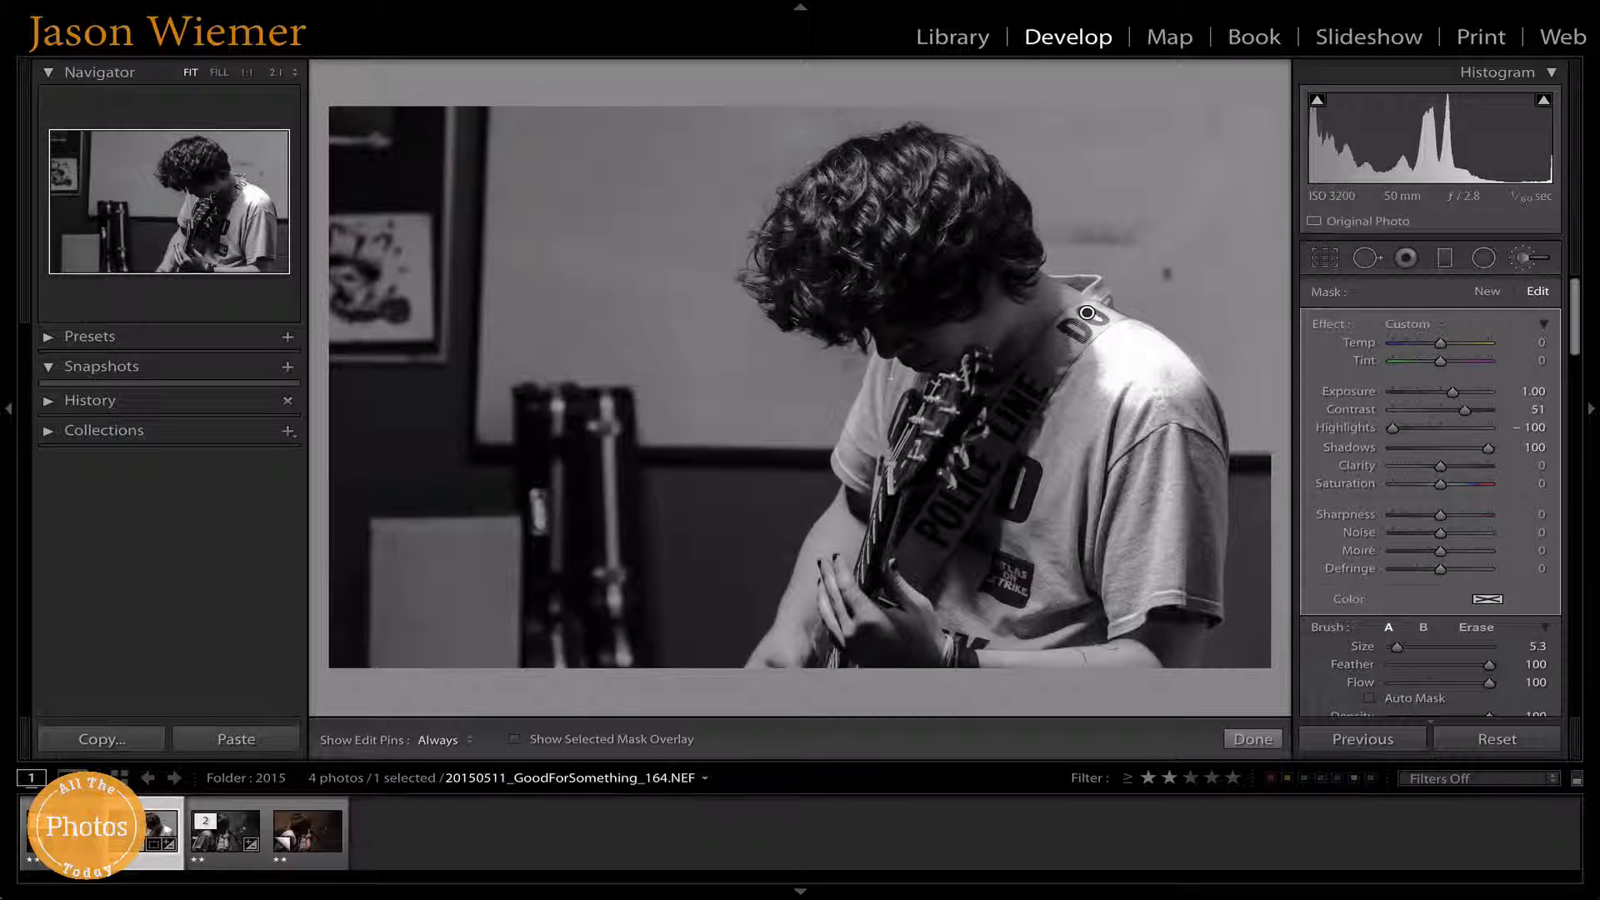
key("h")
left_click_drag(1451, 396, 1432, 402)
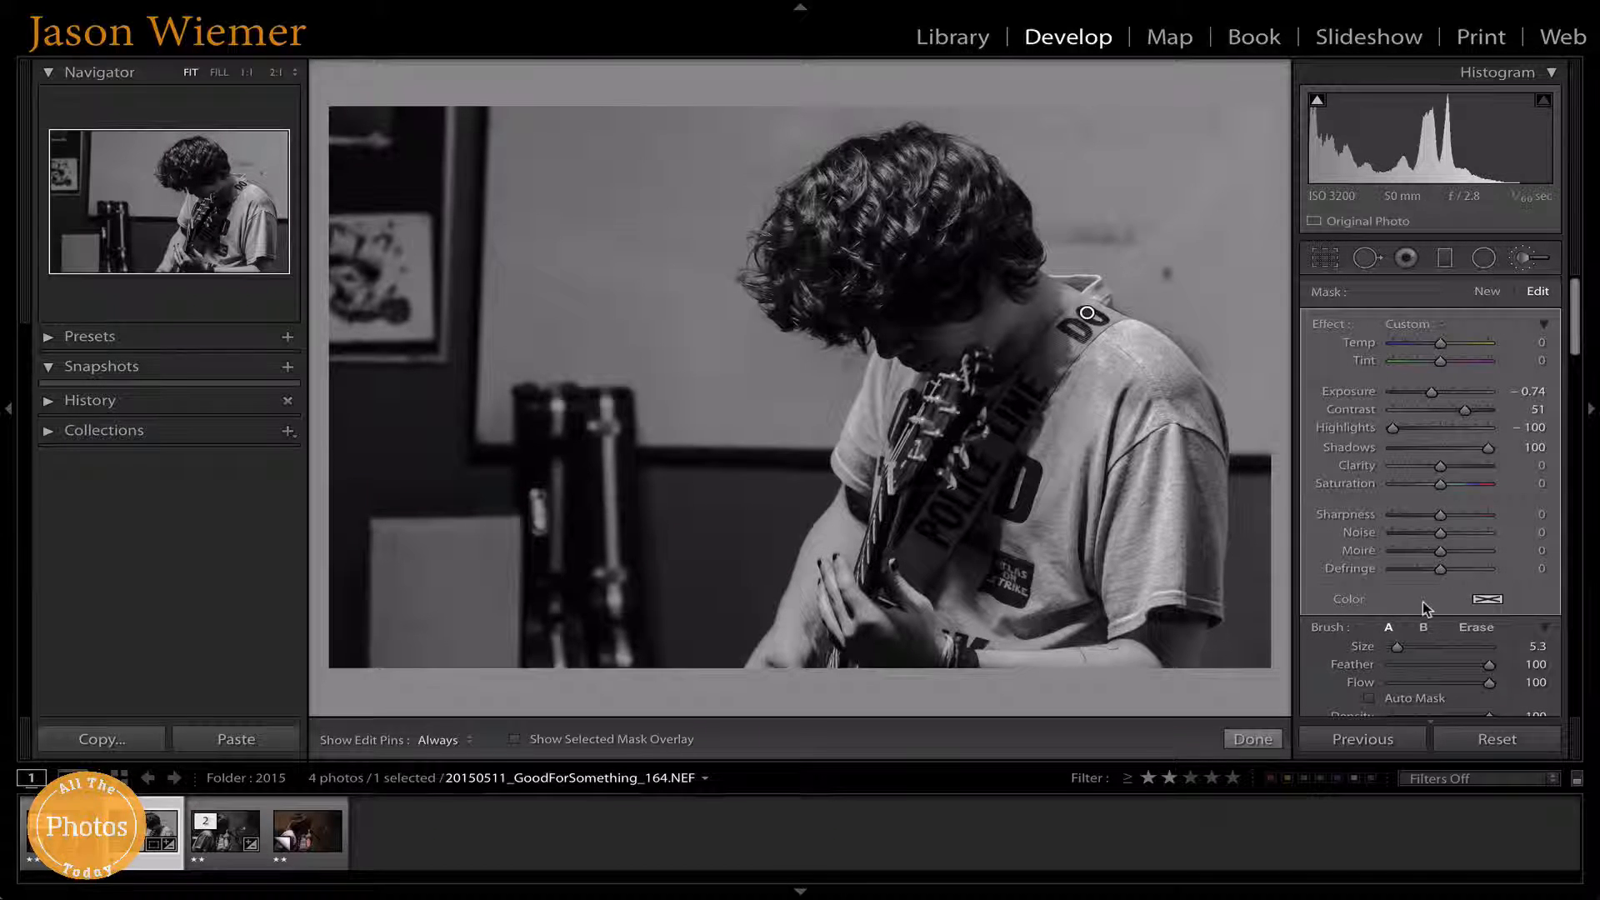
Step: Apply the previous photo's develop settings to the guitarist photo, review them and close the Adjustment Brush
scroll(1422, 602, "down", 10)
scroll(1422, 602, "down", 10)
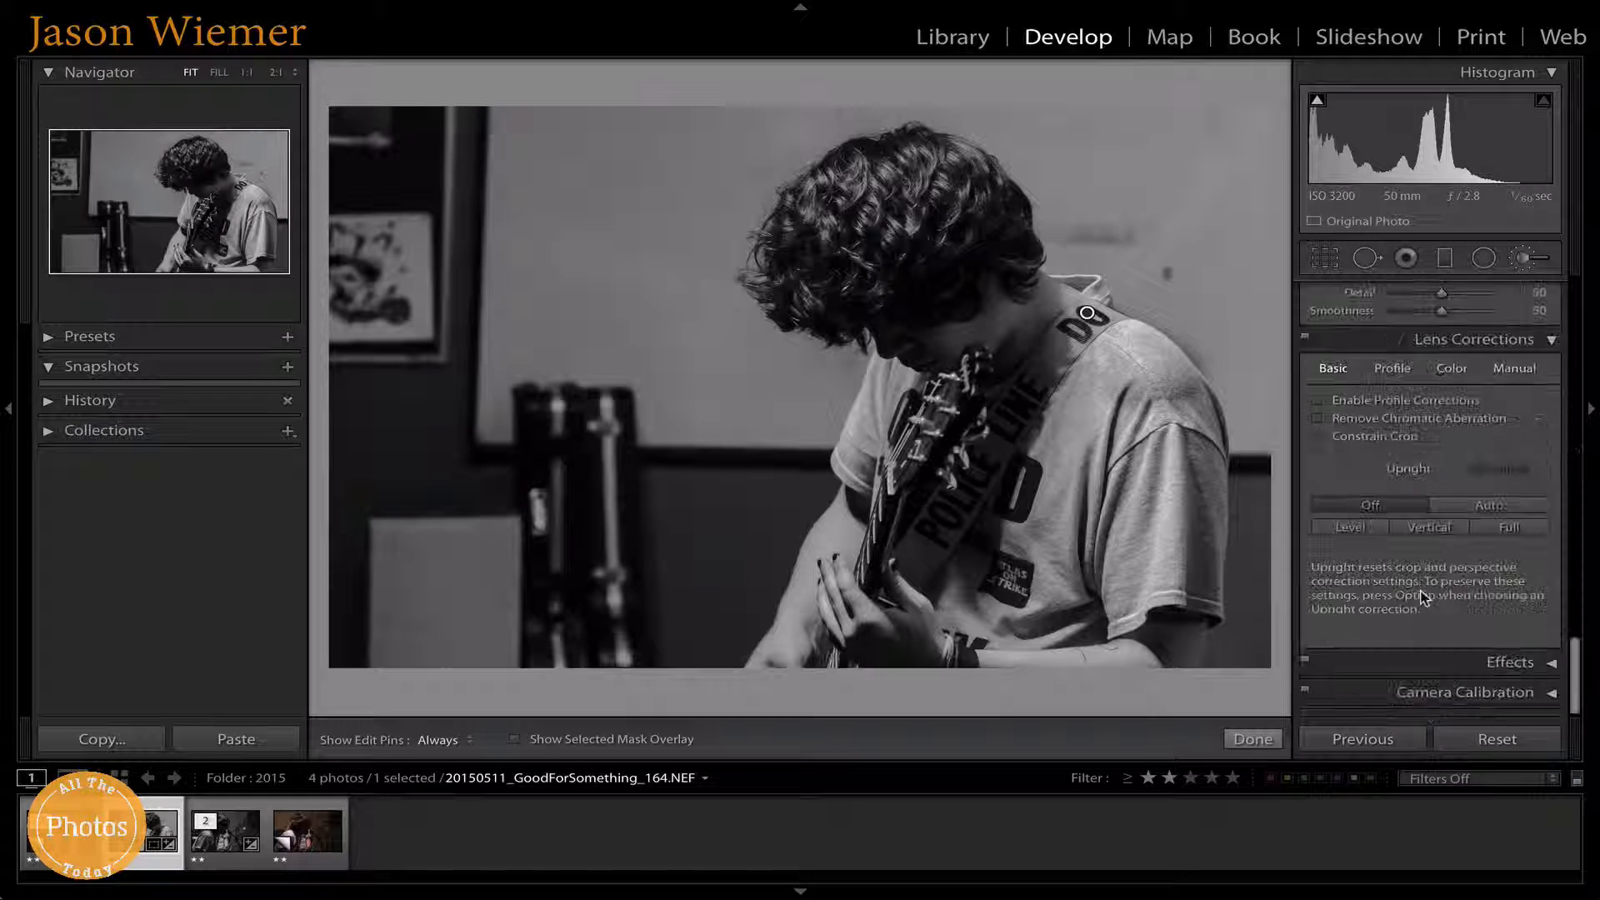
scroll(1422, 597, "up", 20)
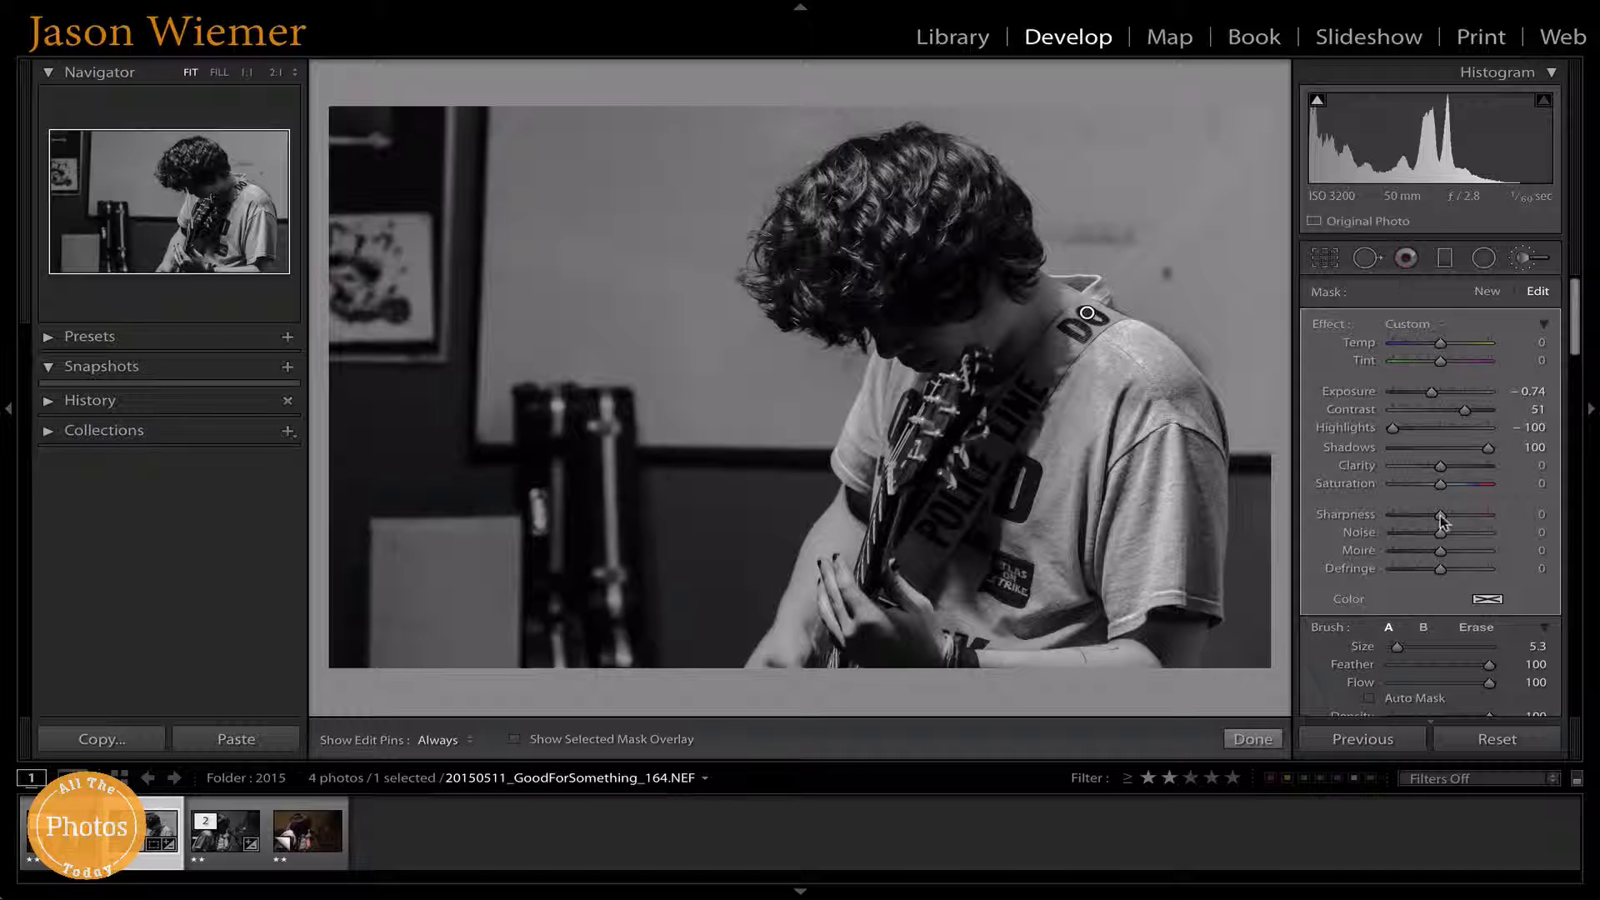
scroll(1401, 458, "down", 3)
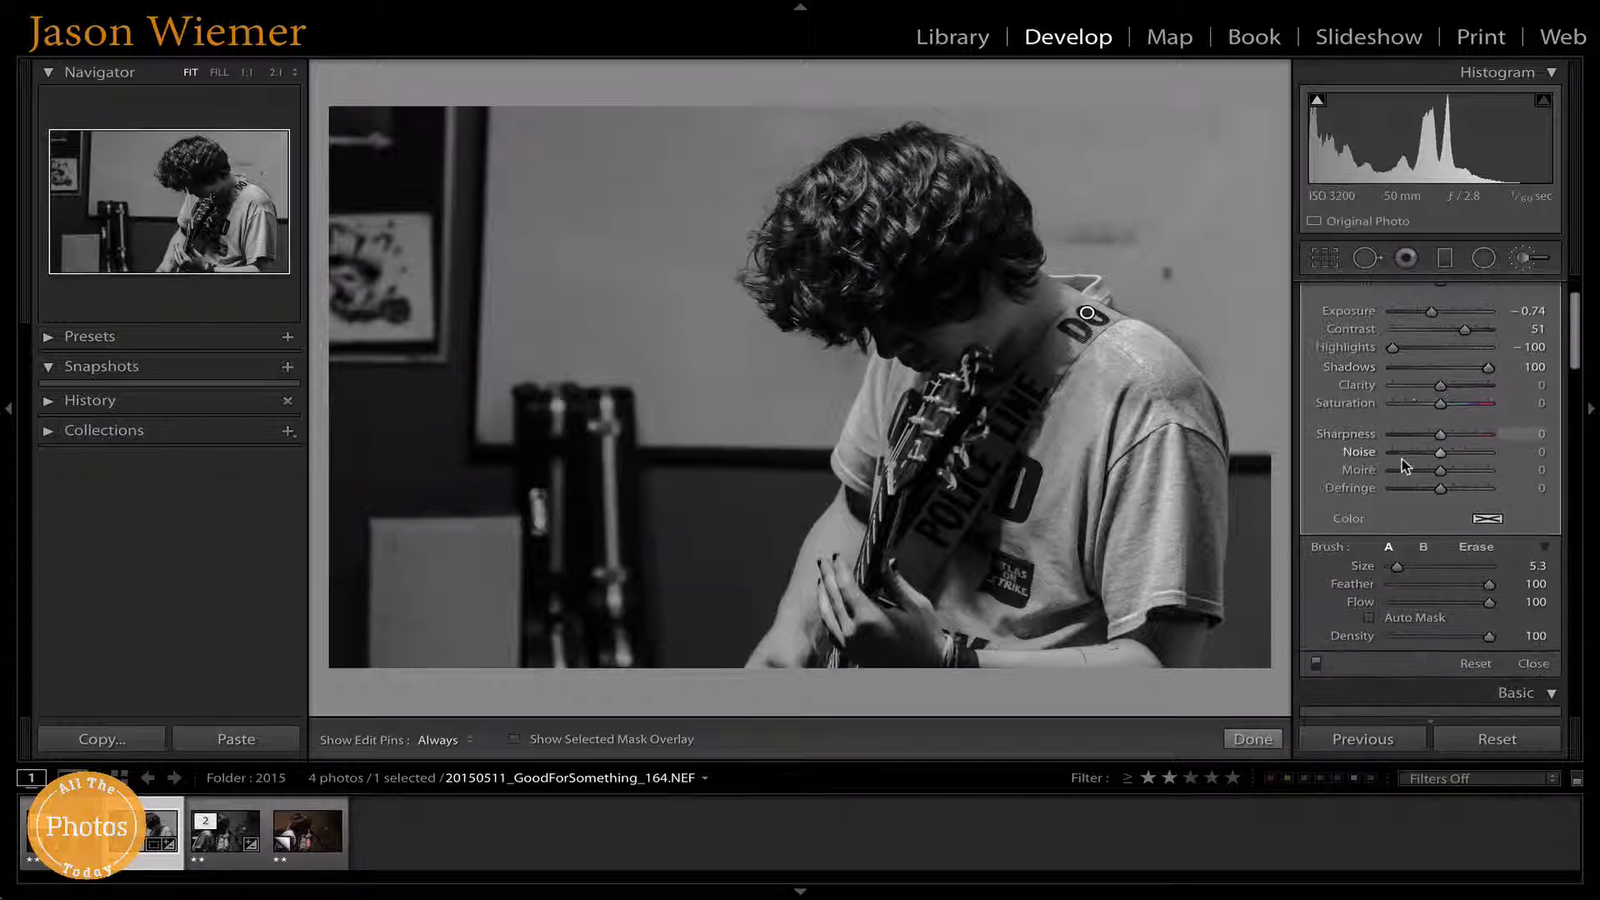
left_click(1389, 740)
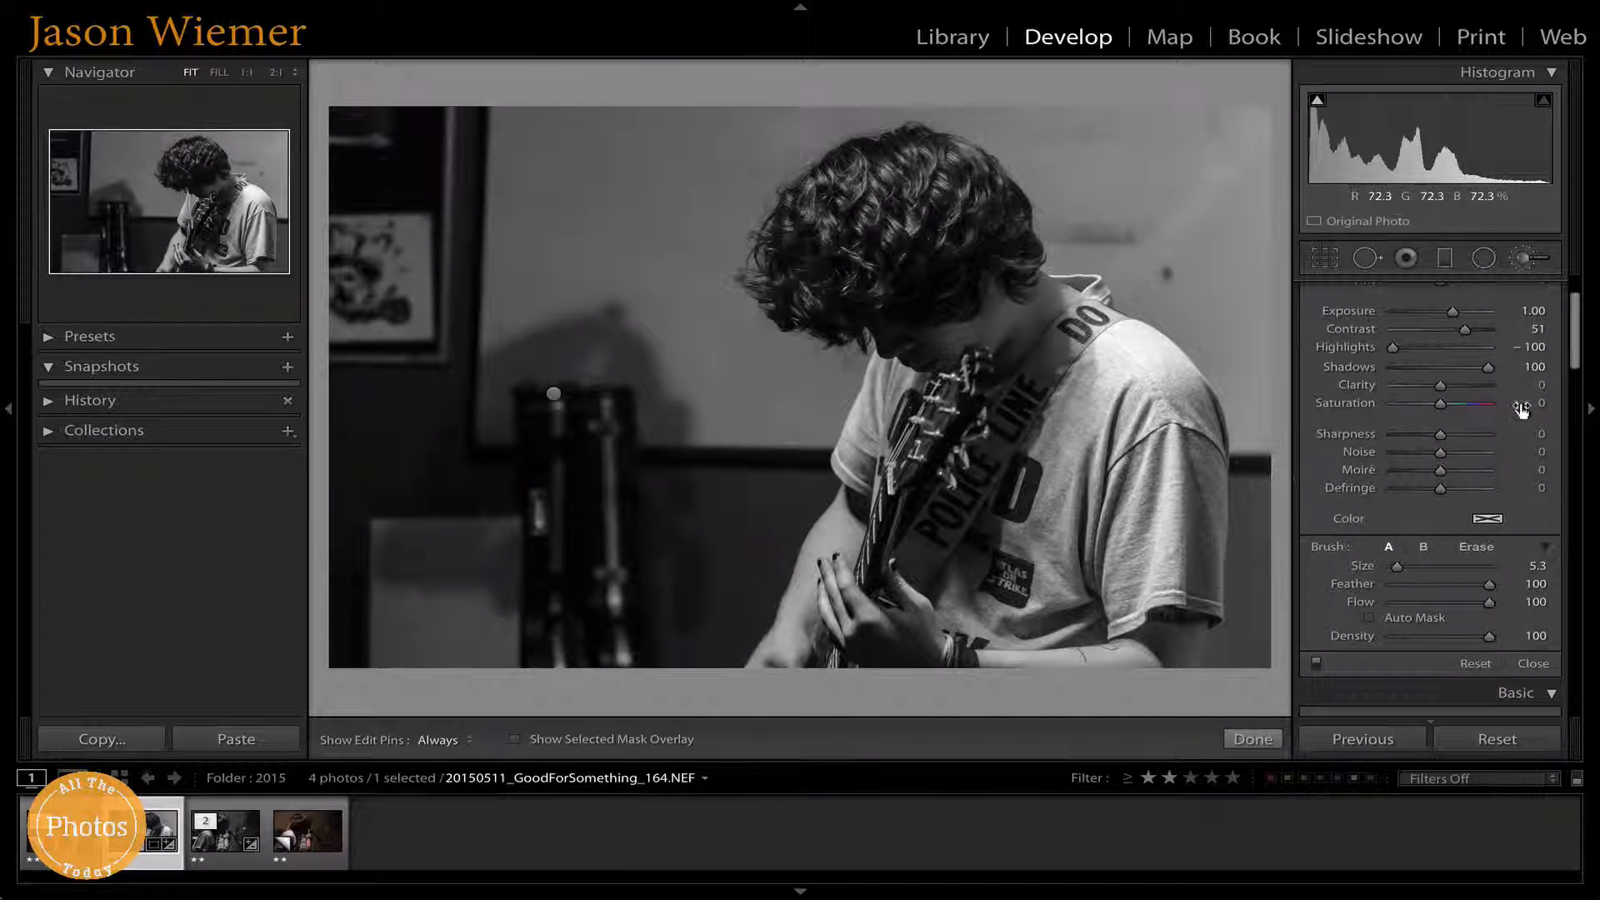
scroll(1488, 416, "down", 5)
scroll(1487, 416, "down", 3)
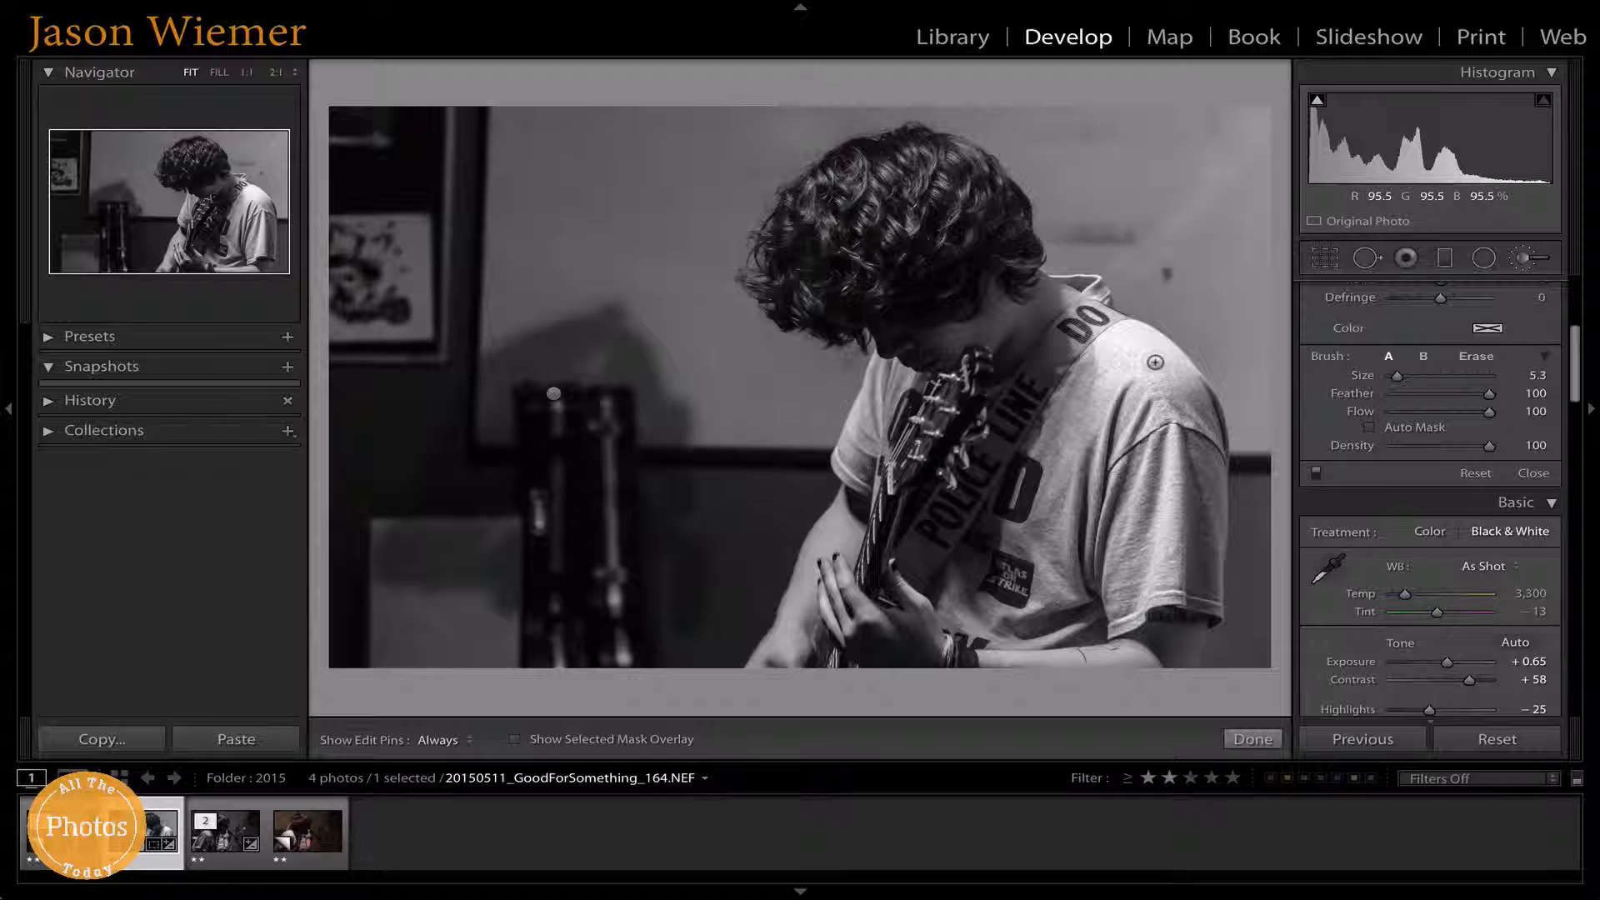
scroll(1405, 365, "up", 4)
scroll(1405, 363, "up", 8)
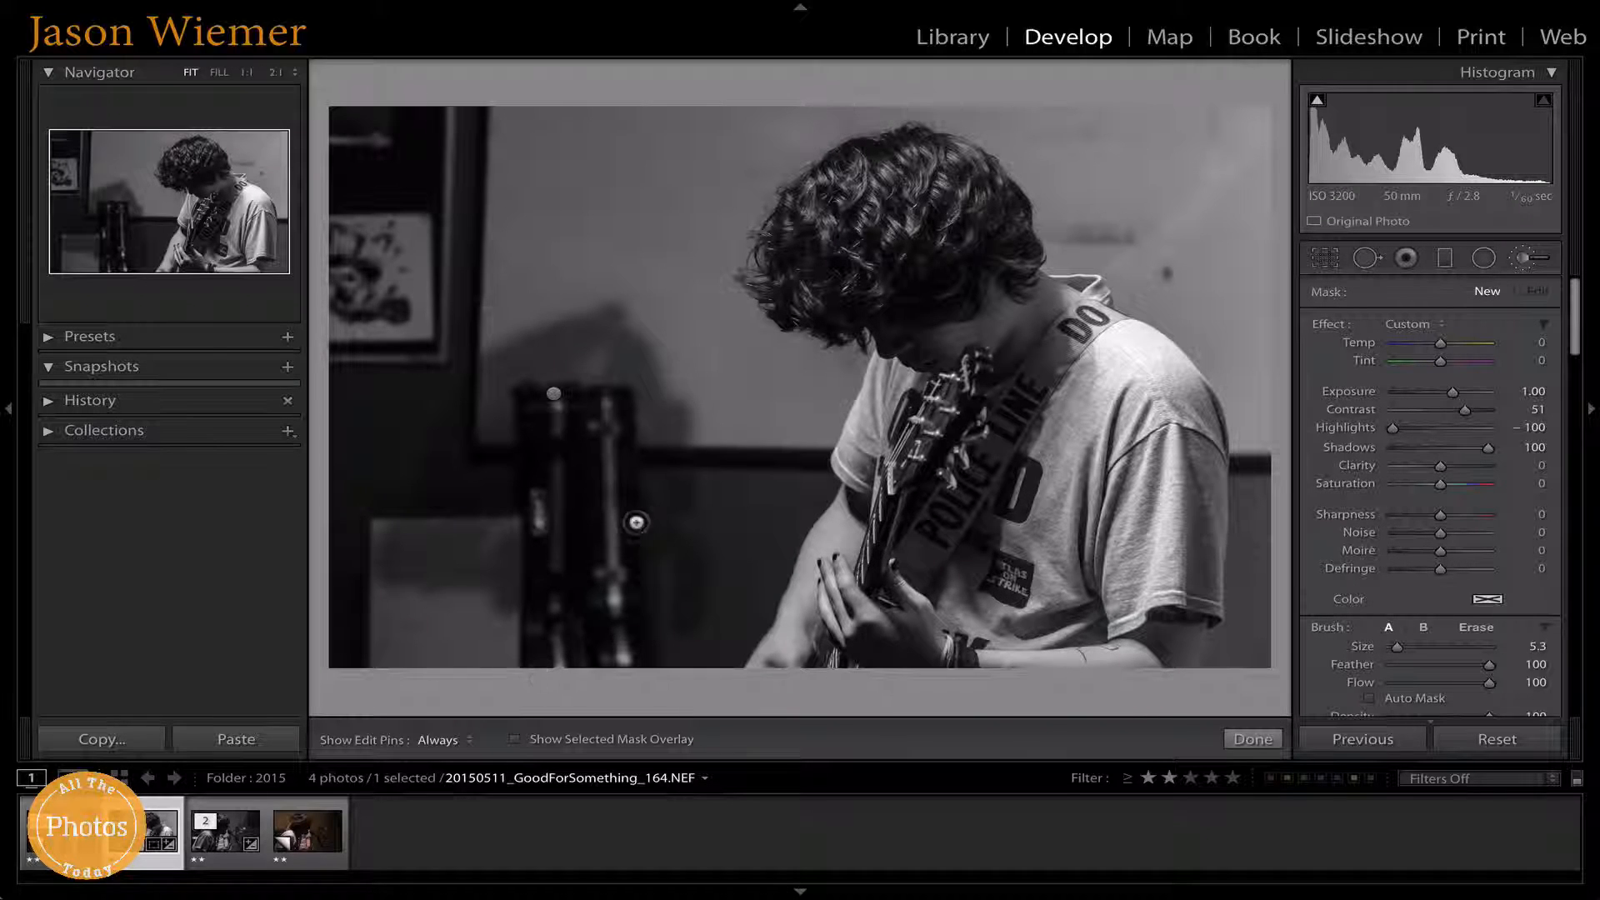
left_click(1254, 740)
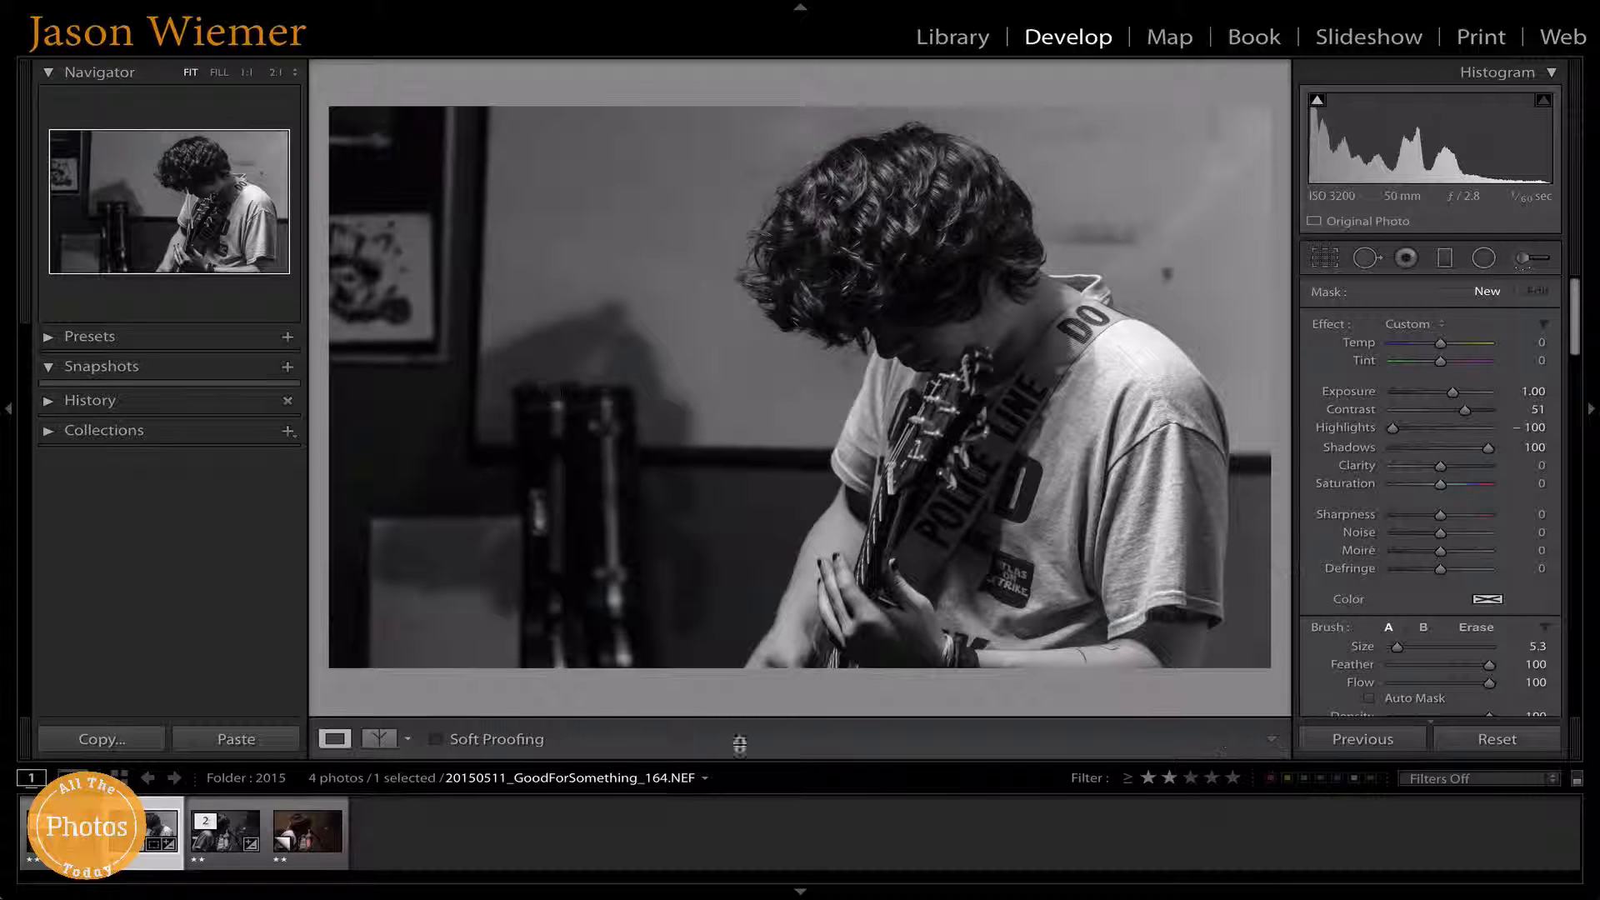
Step: Show the guitarist photo in a split before-and-after view, swapping the Before and After settings and back again
left_click(379, 737)
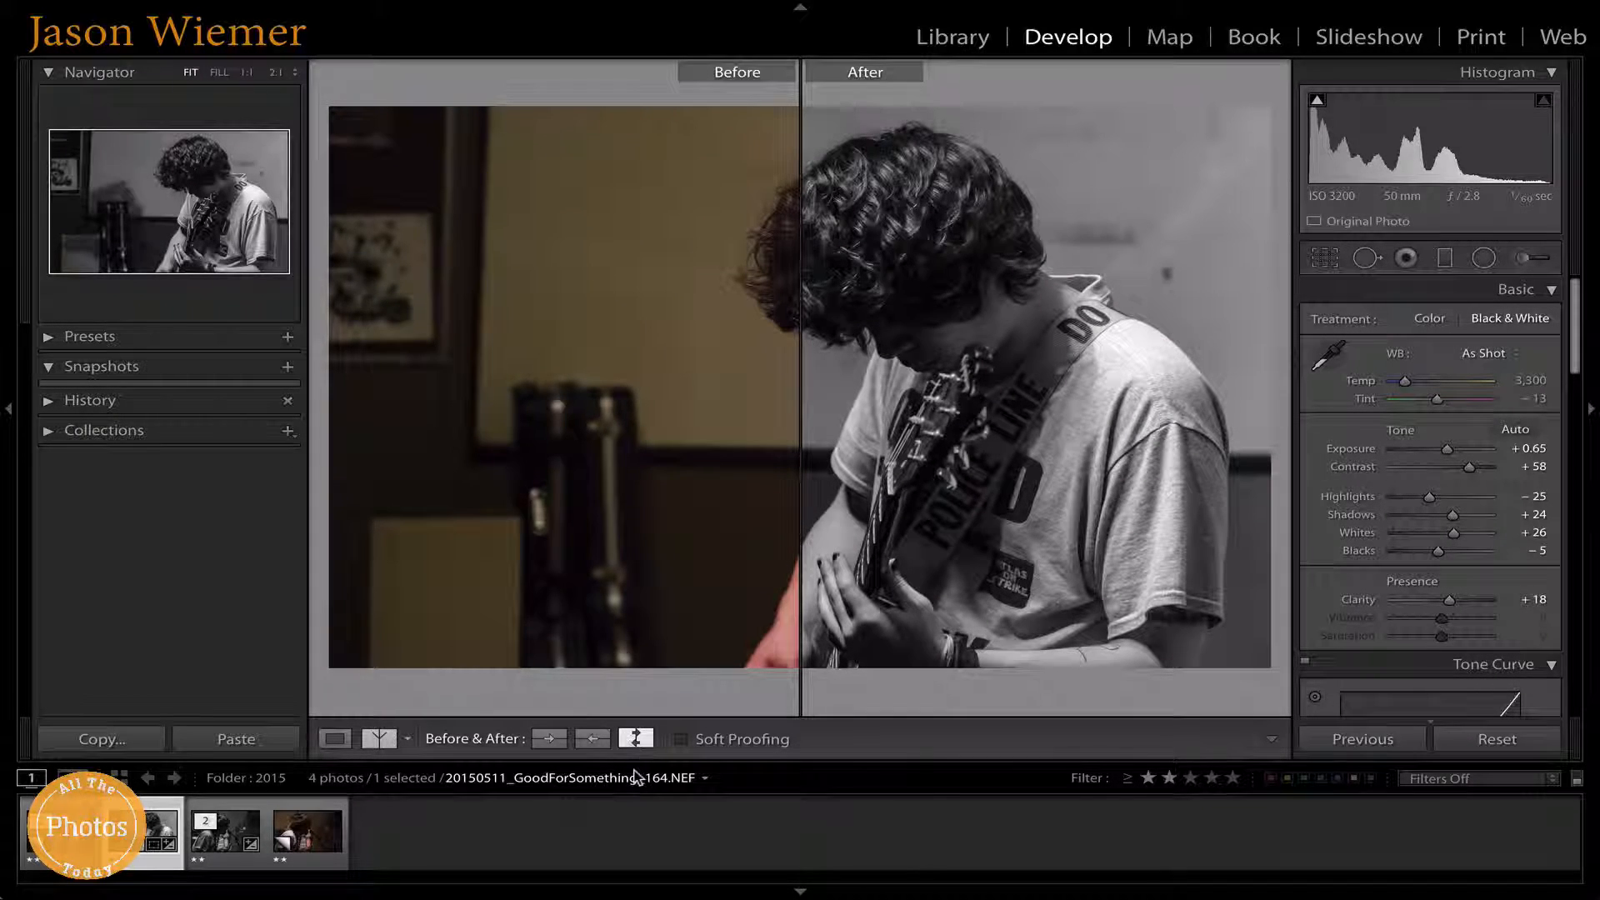
left_click(633, 739)
left_click(636, 743)
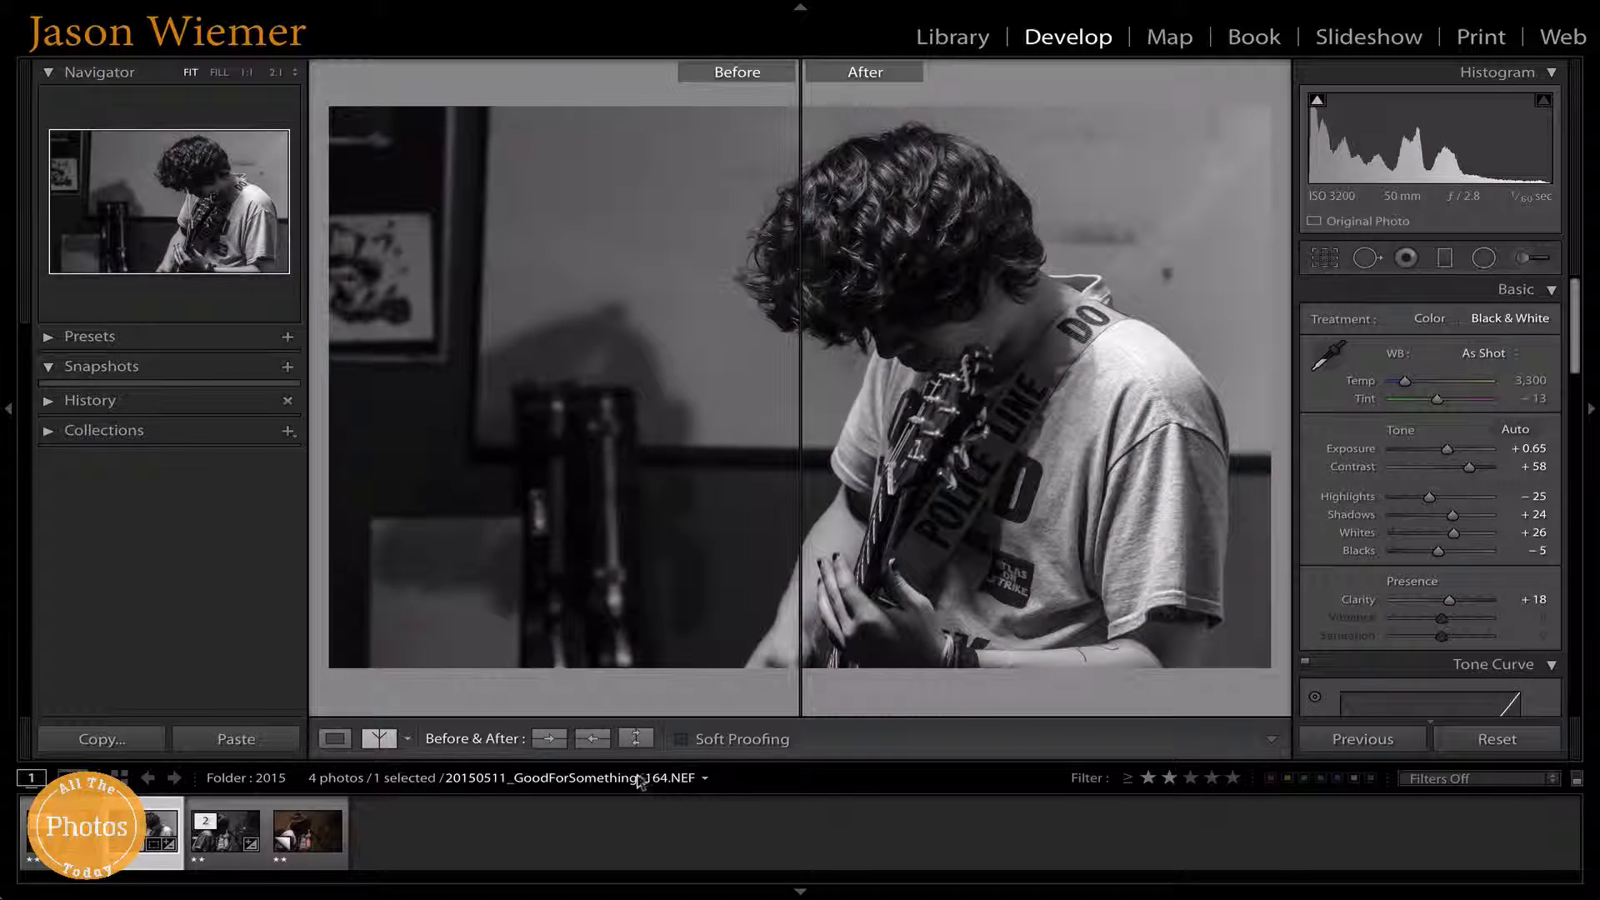
Step: Compare before and after in top/bottom and side-by-side layouts, including the photo 20150511_GoodForSomething_192.NEF
left_click(387, 743)
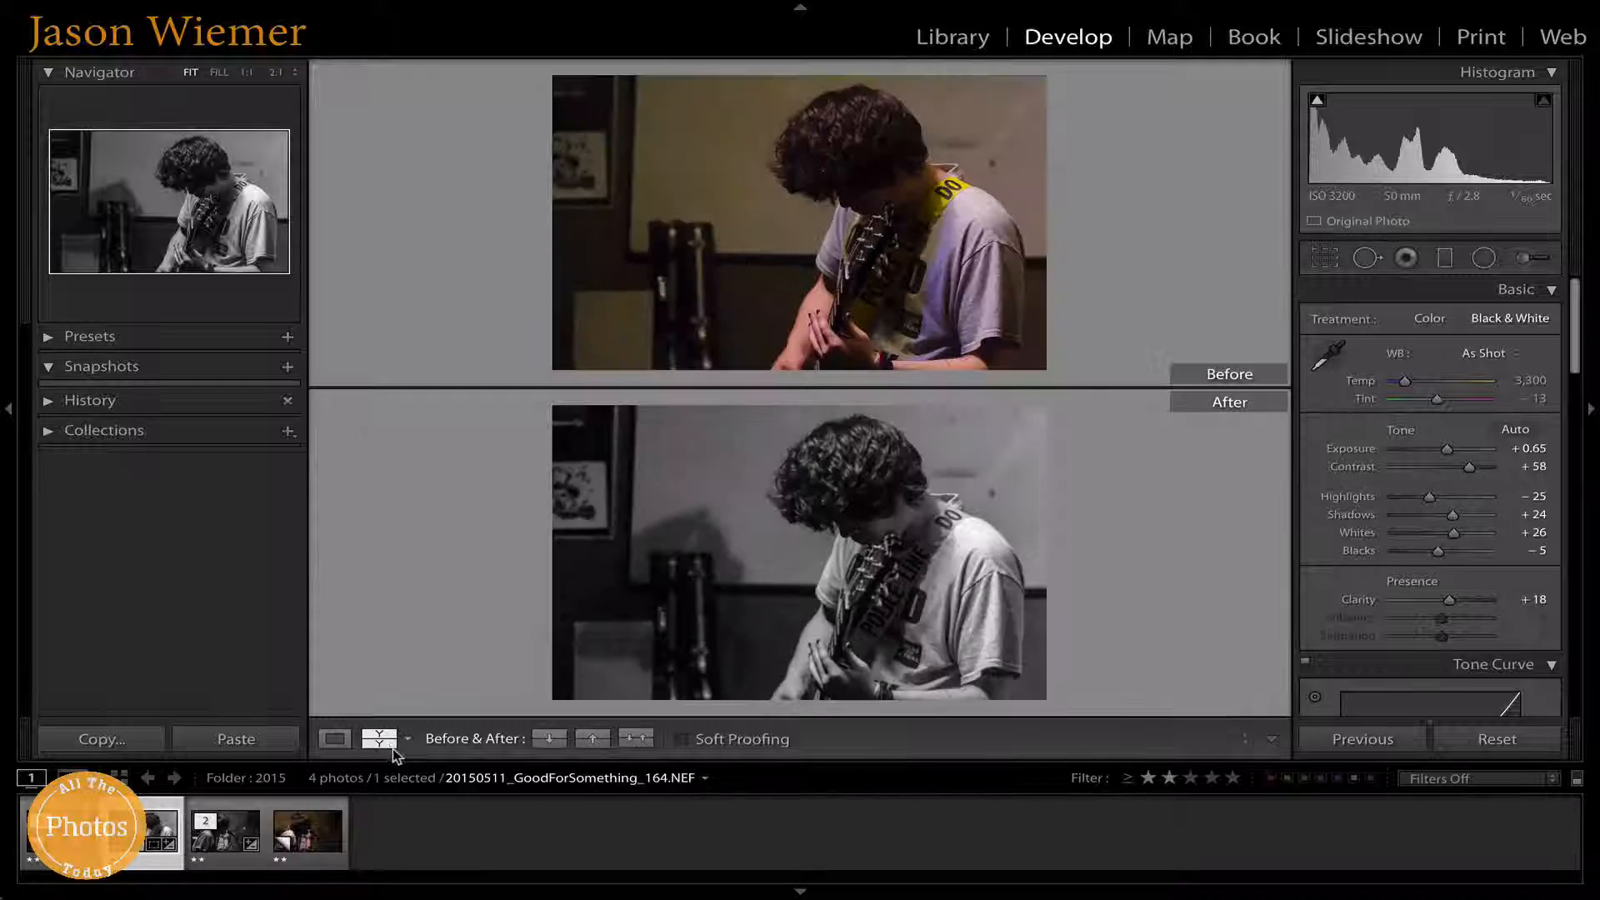
left_click(390, 743)
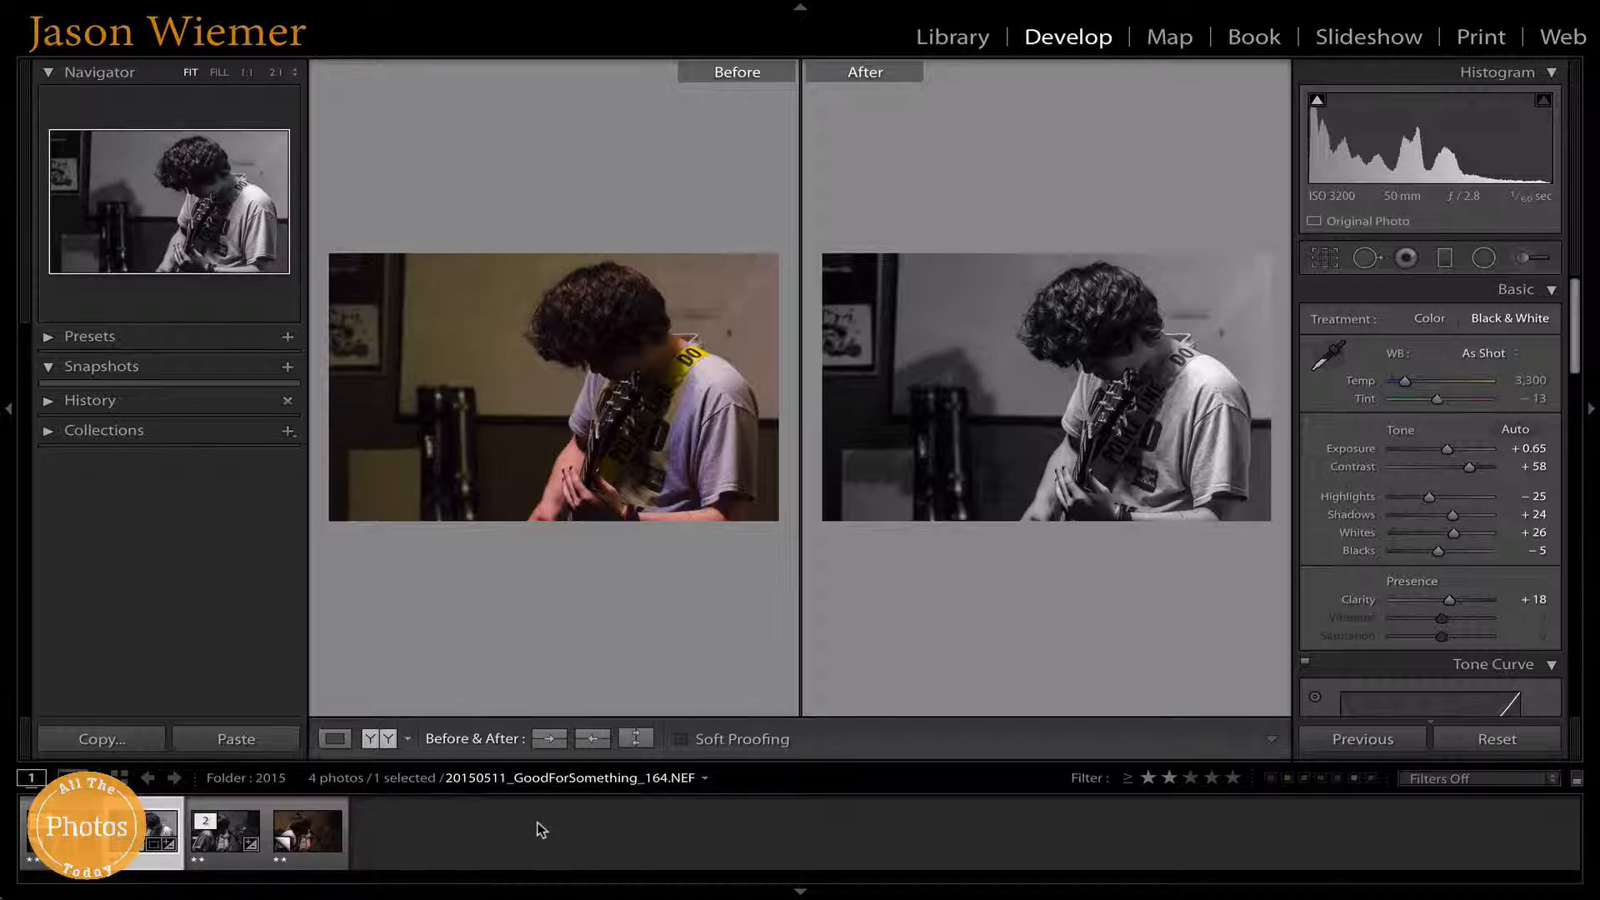
left_click(222, 850)
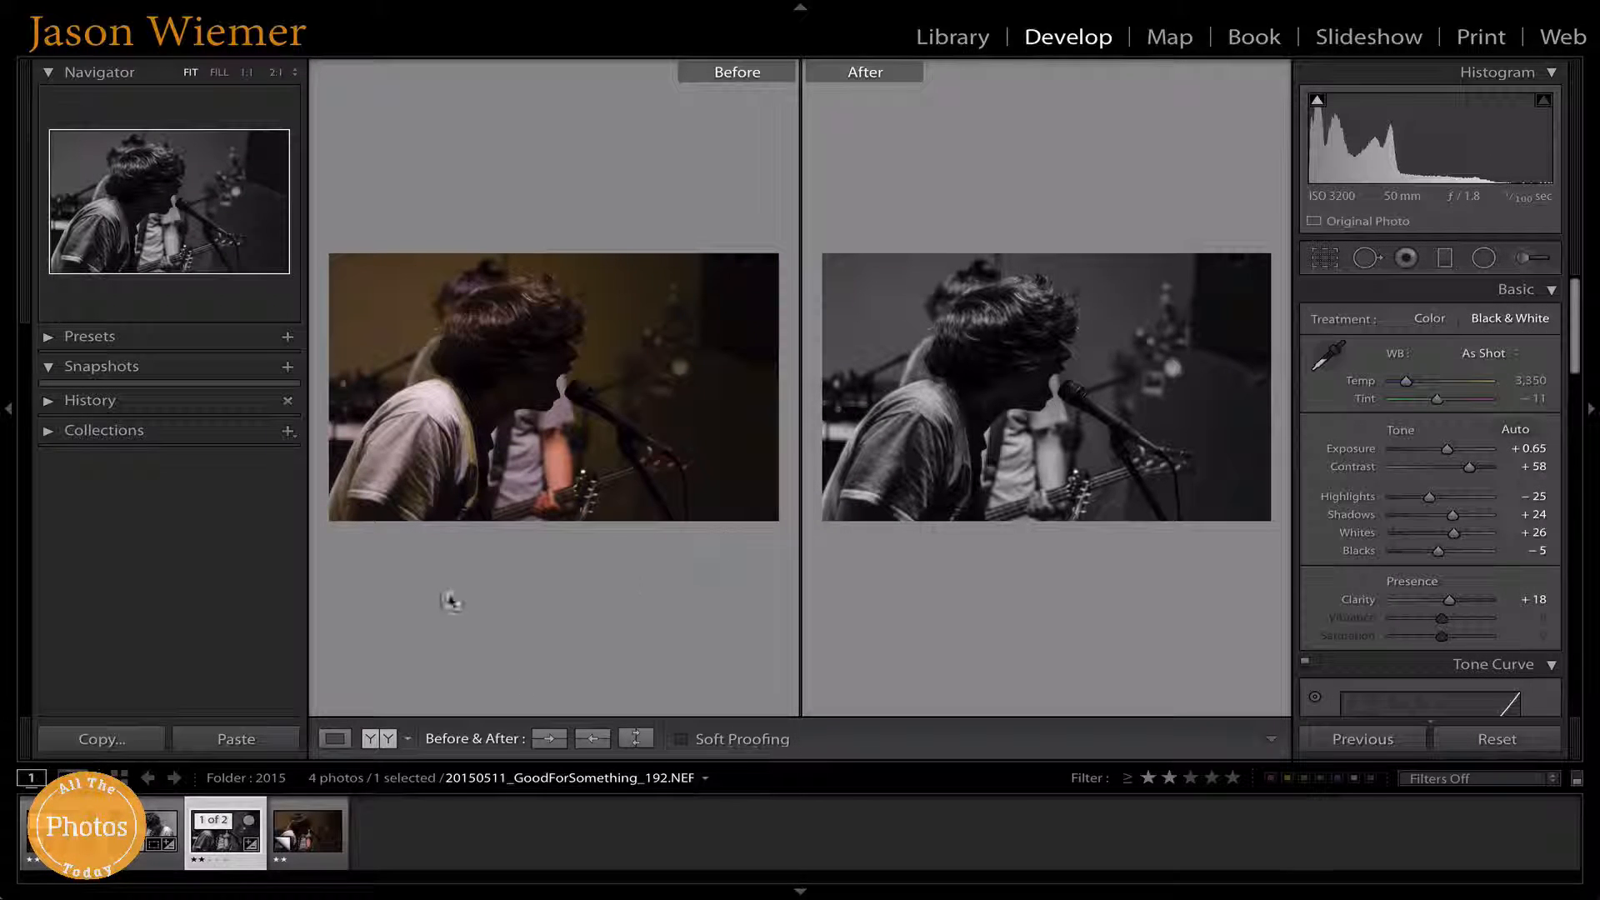